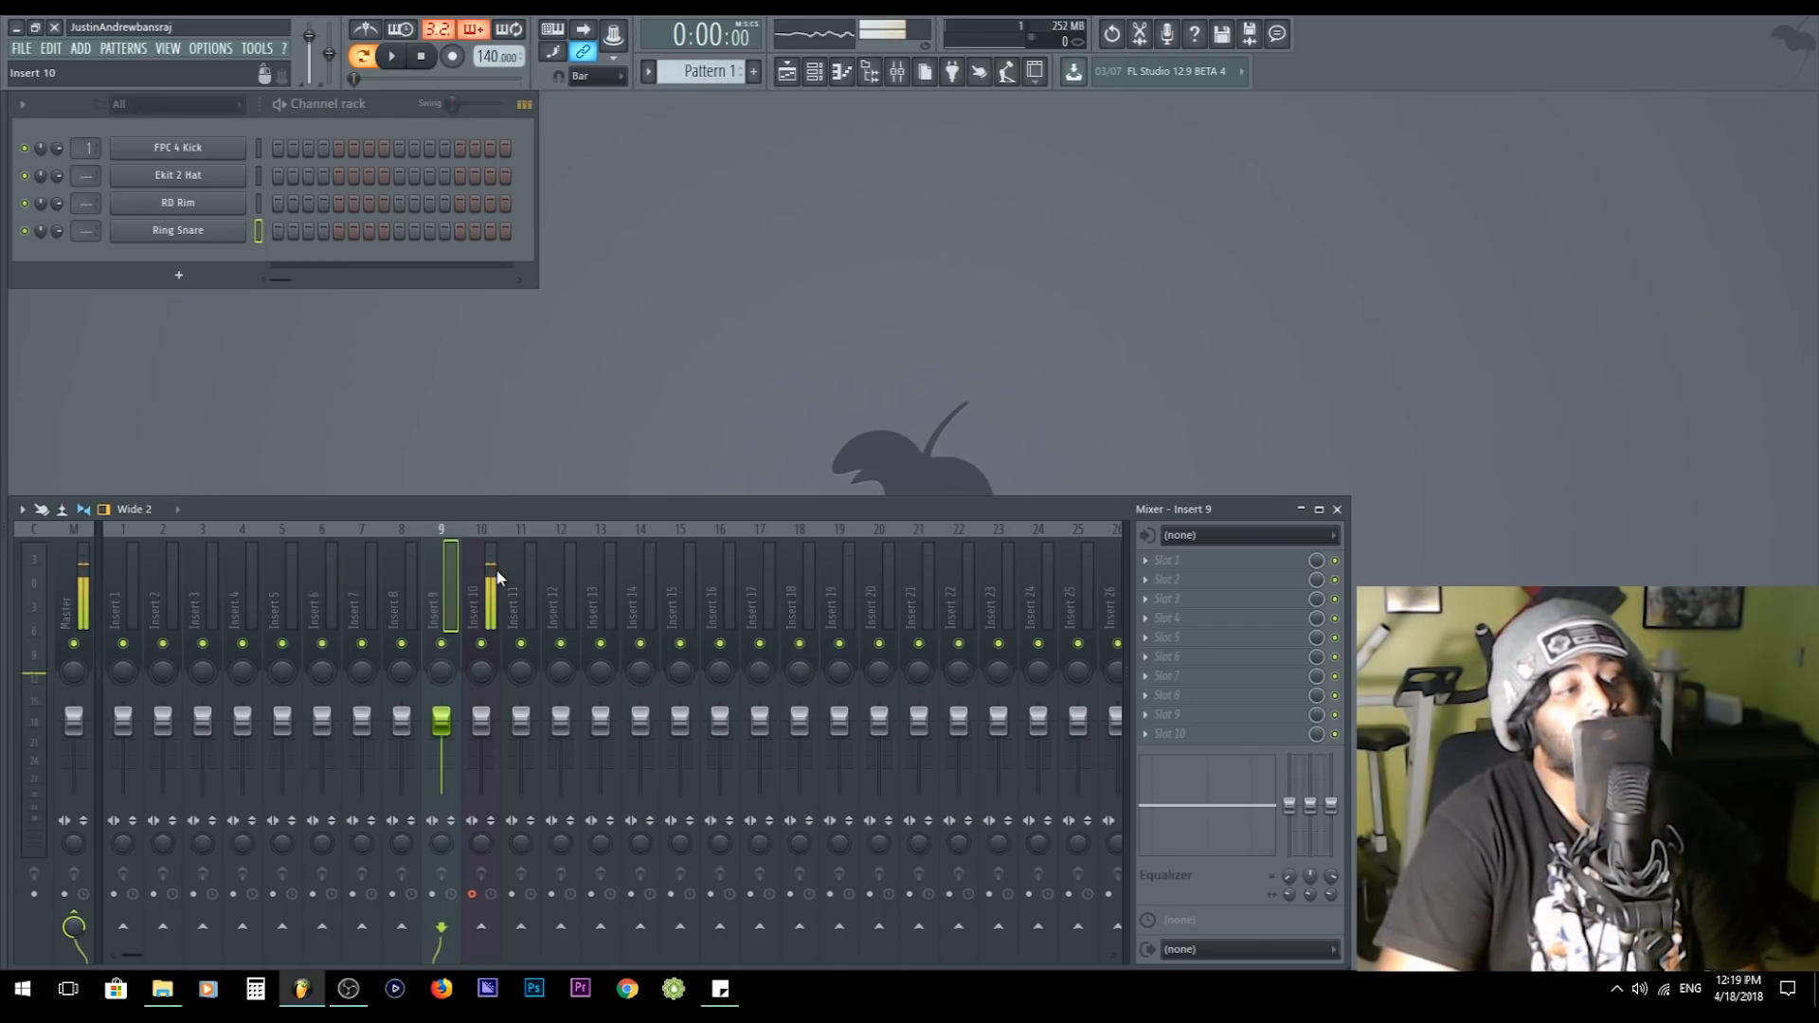
- Select all four drum channels and route them to consecutive mixer tracks starting at Insert 4
{"action": "double_click", "coordinate": [260, 148]}
{"action": "left_click", "coordinate": [238, 572]}
{"action": "key", "text": "ctrl+shift+l"}
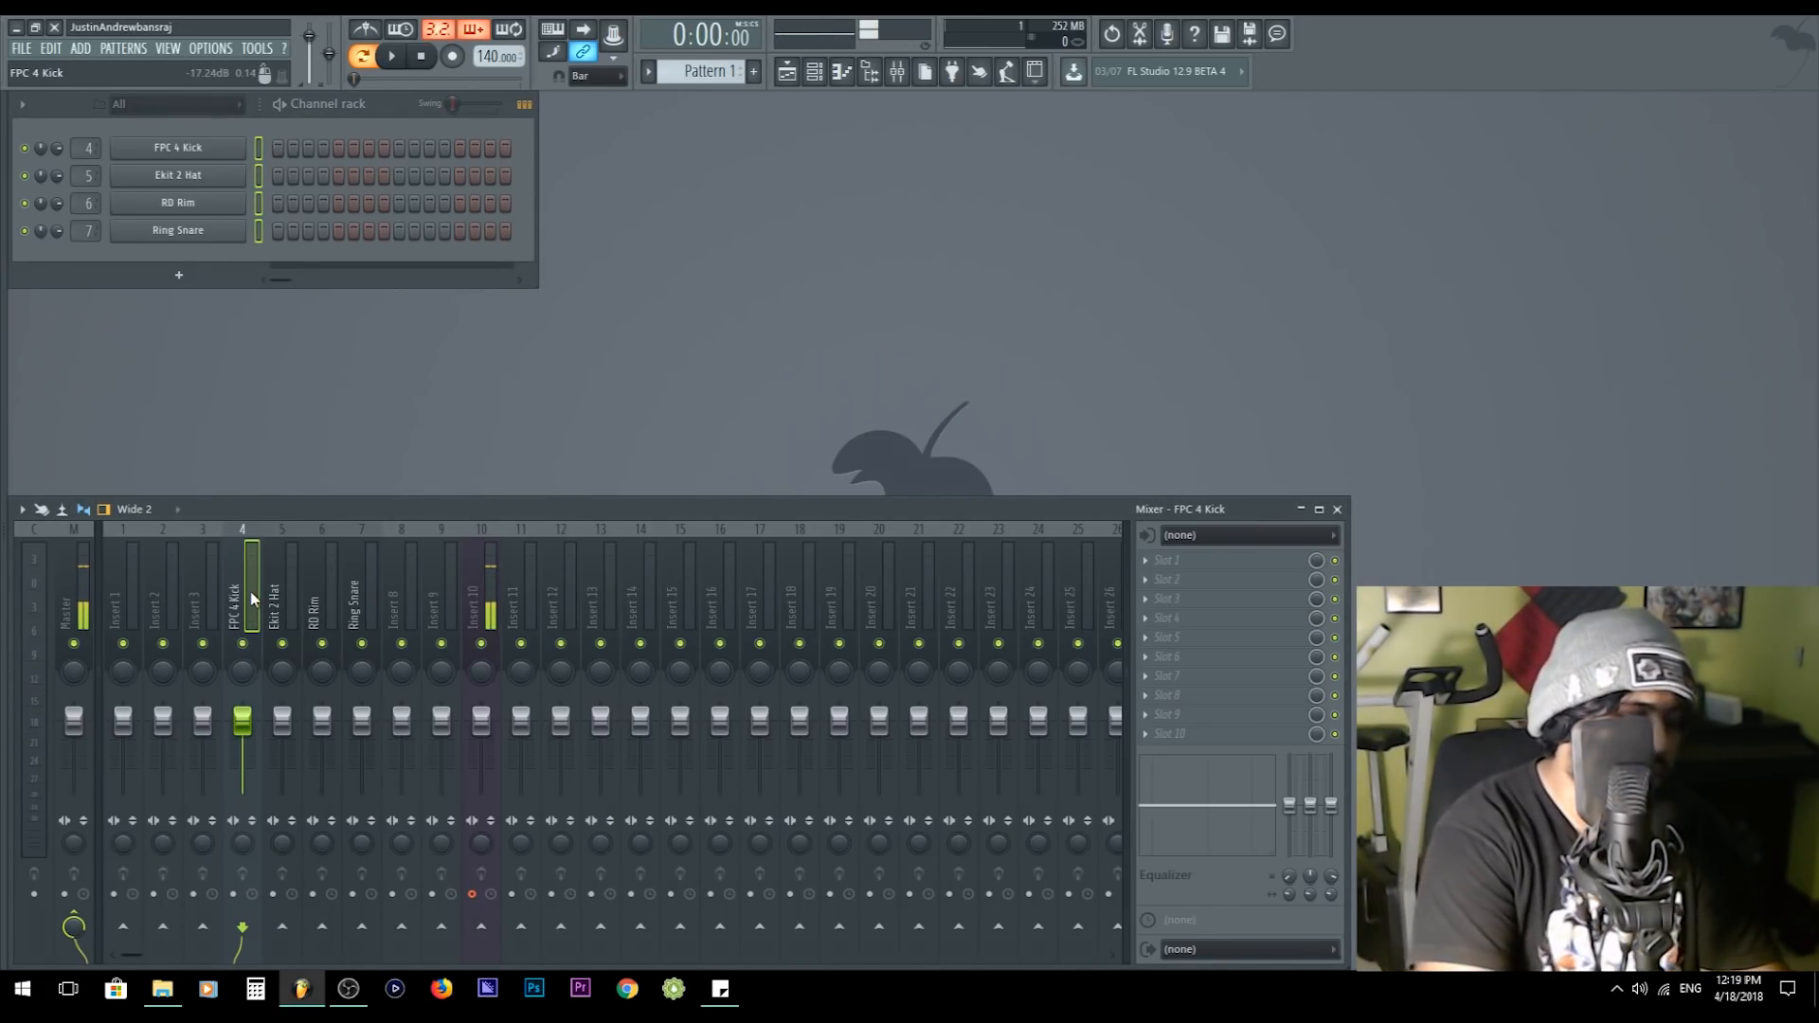
- Audition the kick, hat, rim and snare channels against their mixer tracks and play the drum pattern
{"action": "left_click", "coordinate": [308, 605]}
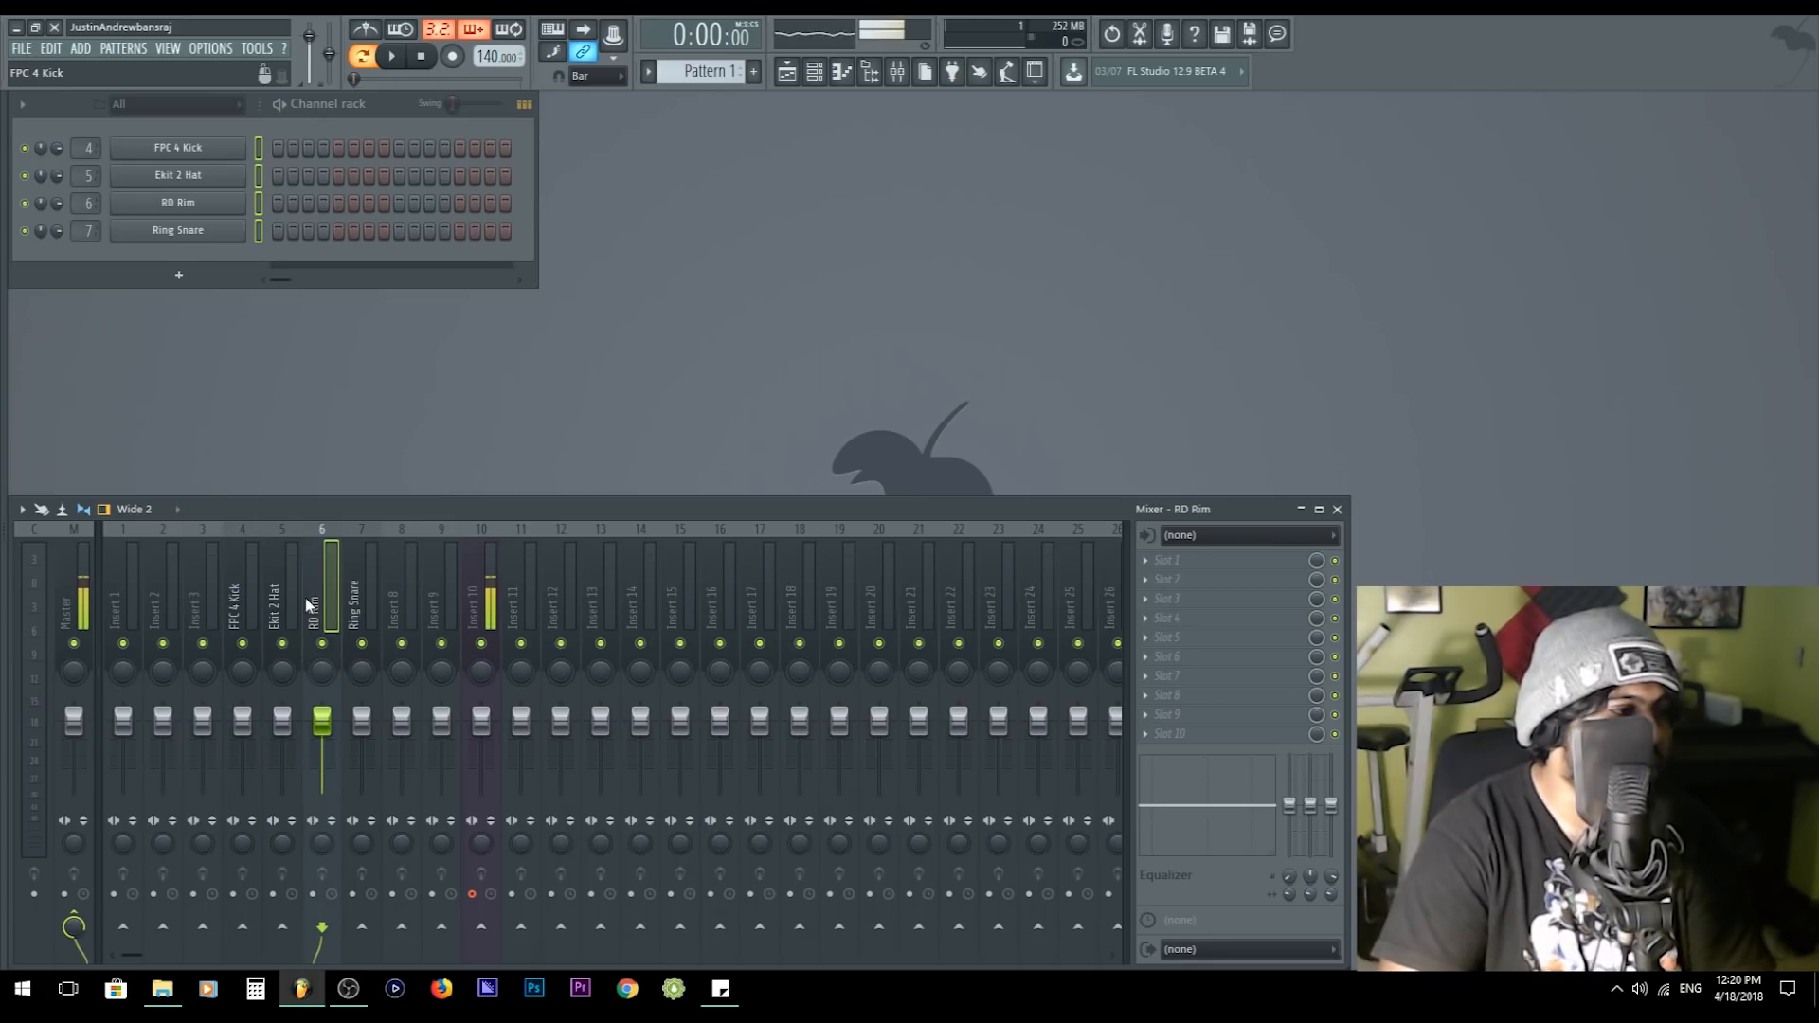
{"action": "left_click", "coordinate": [182, 210]}
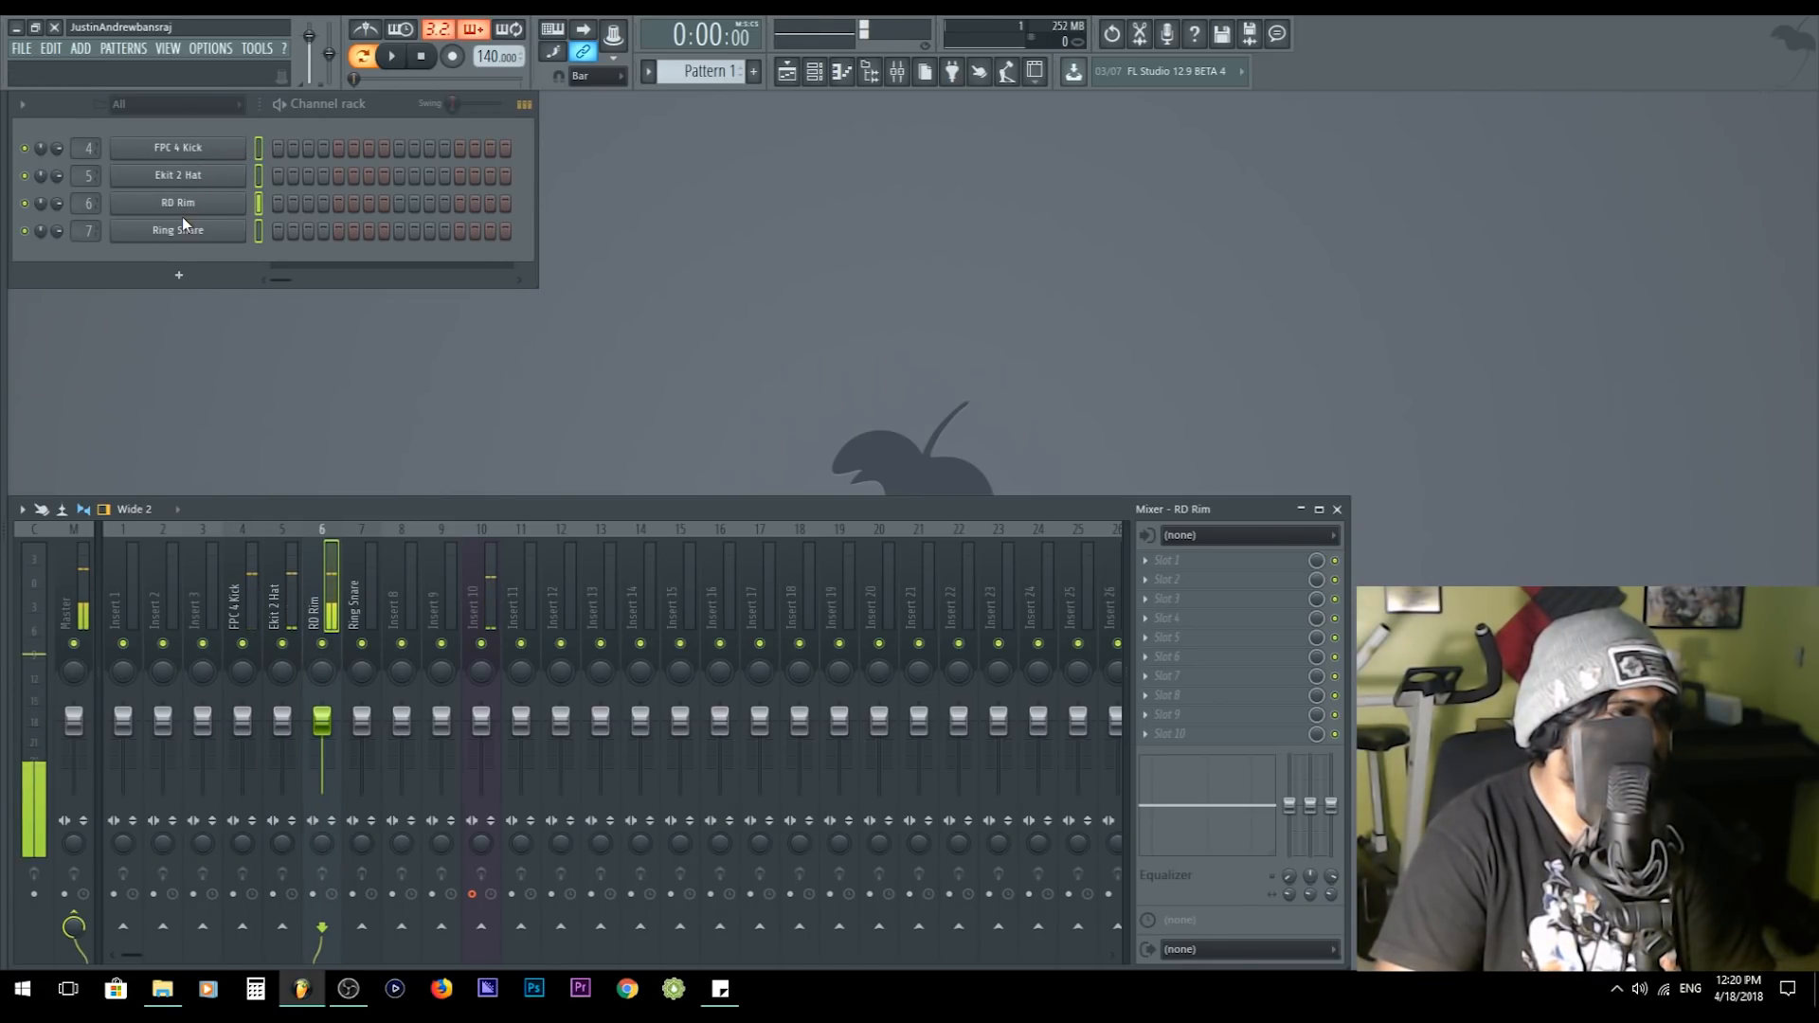
{"action": "left_click", "coordinate": [188, 233]}
{"action": "left_click", "coordinate": [202, 207]}
{"action": "left_click", "coordinate": [215, 180]}
{"action": "left_click", "coordinate": [219, 155]}
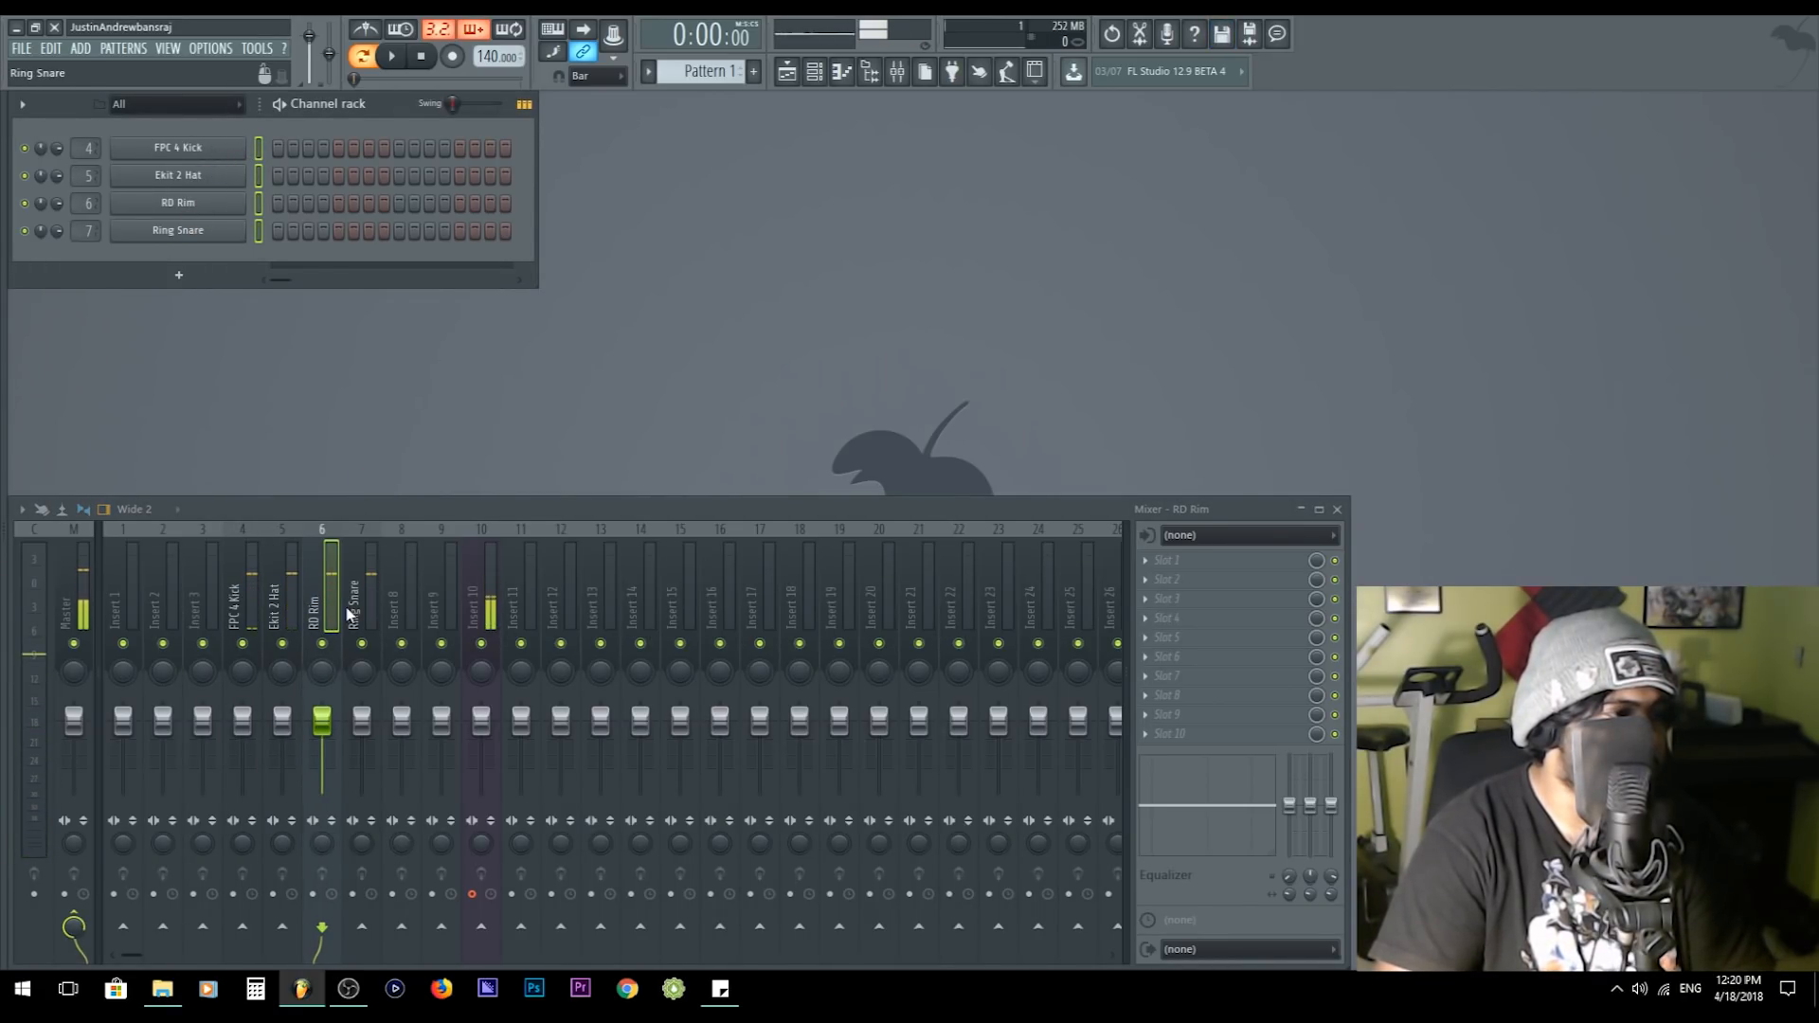
{"action": "left_click", "coordinate": [273, 601]}
{"action": "left_click", "coordinate": [243, 599]}
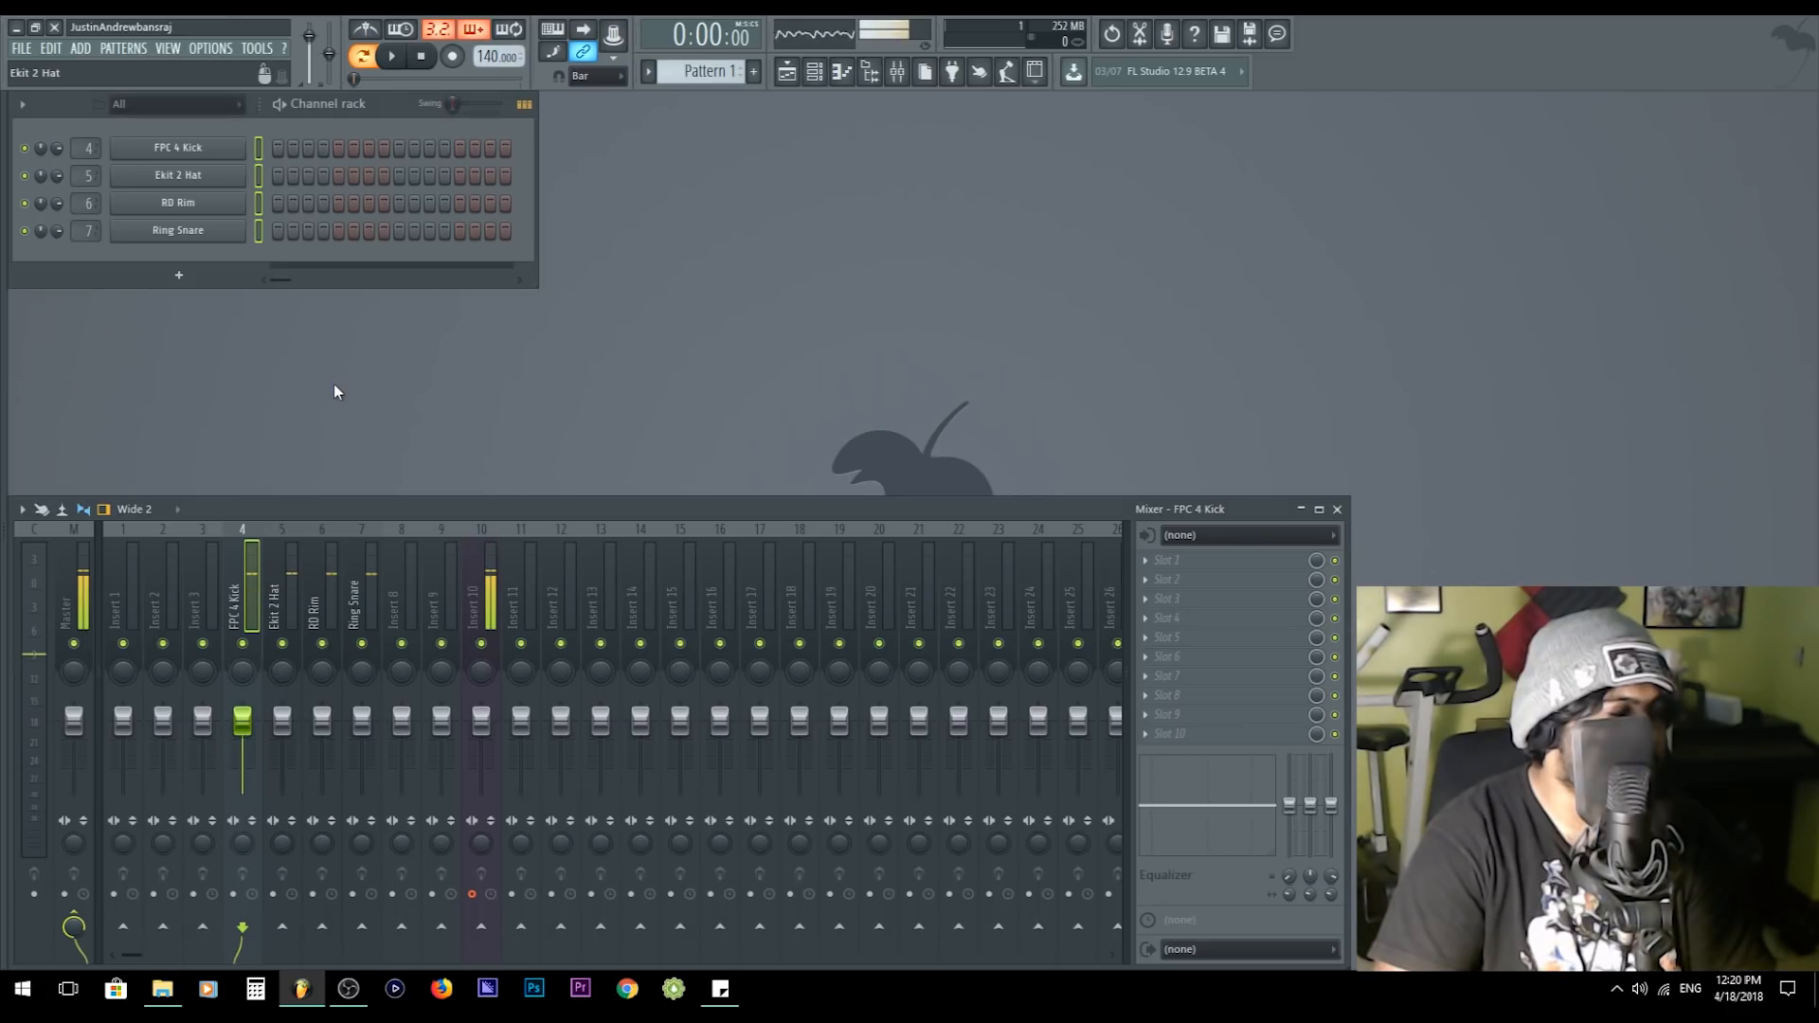
{"action": "right_click", "coordinate": [217, 159]}
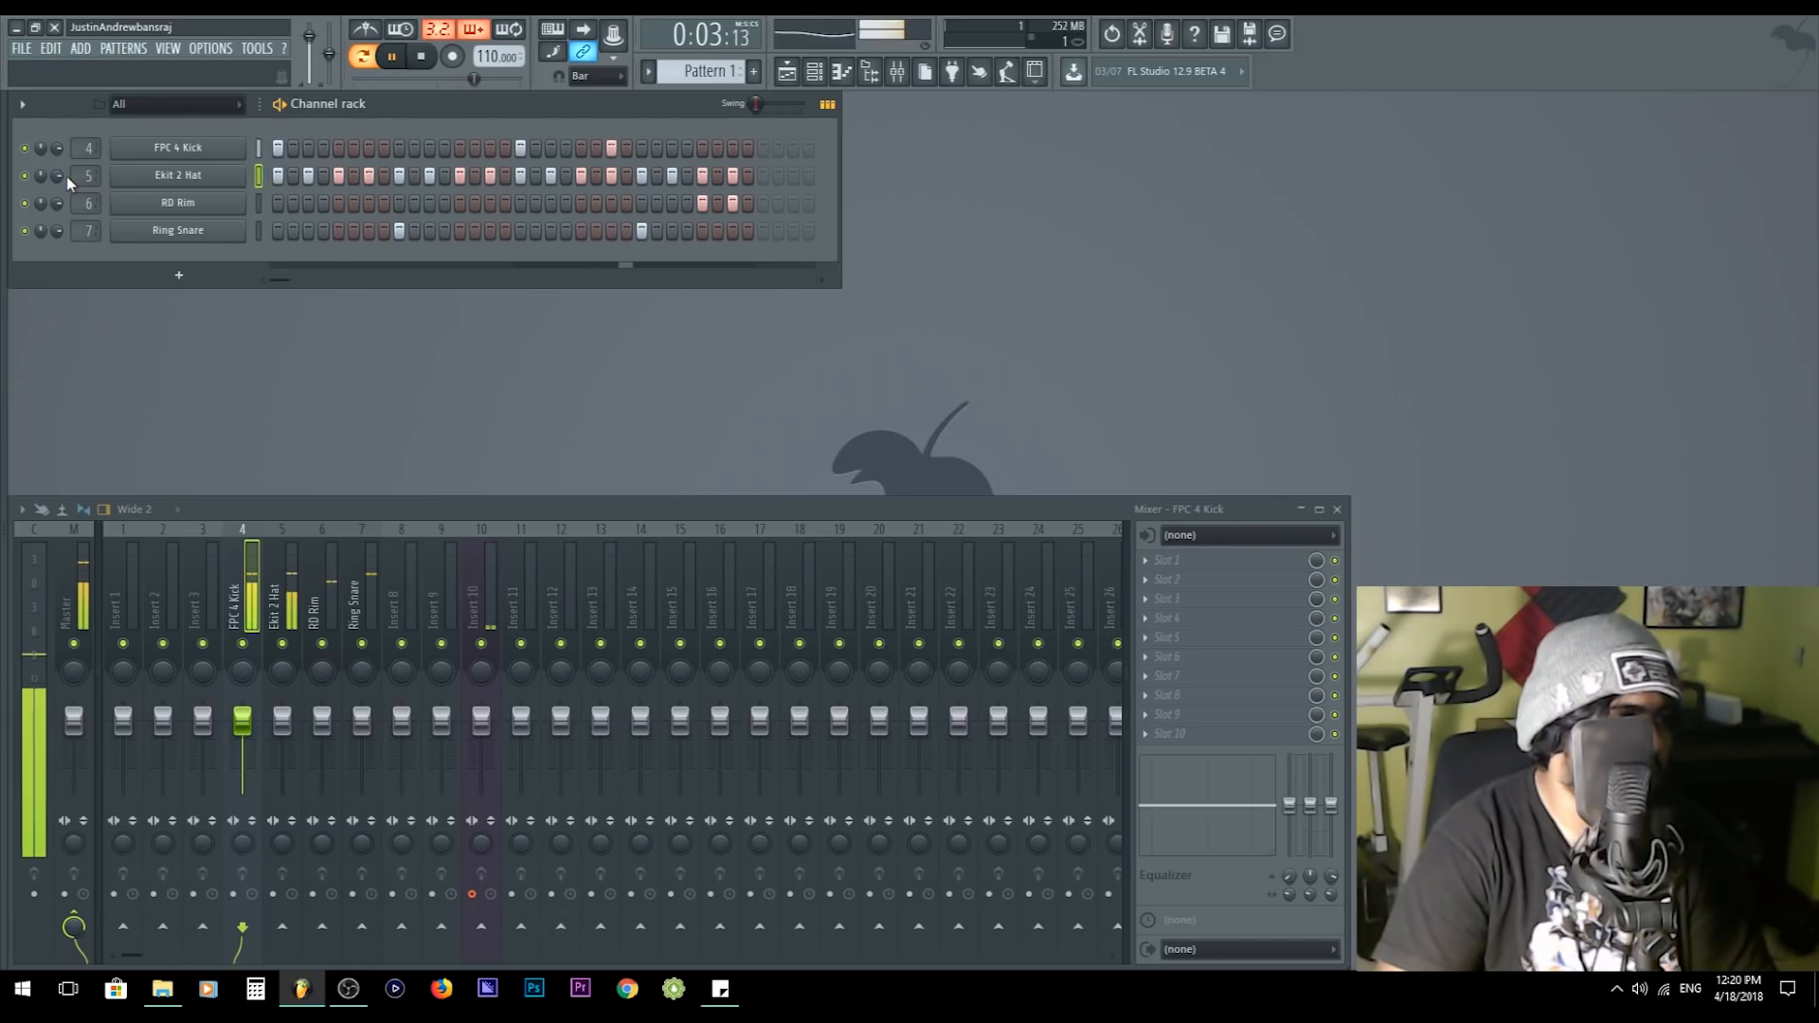
{"action": "key", "text": "space"}
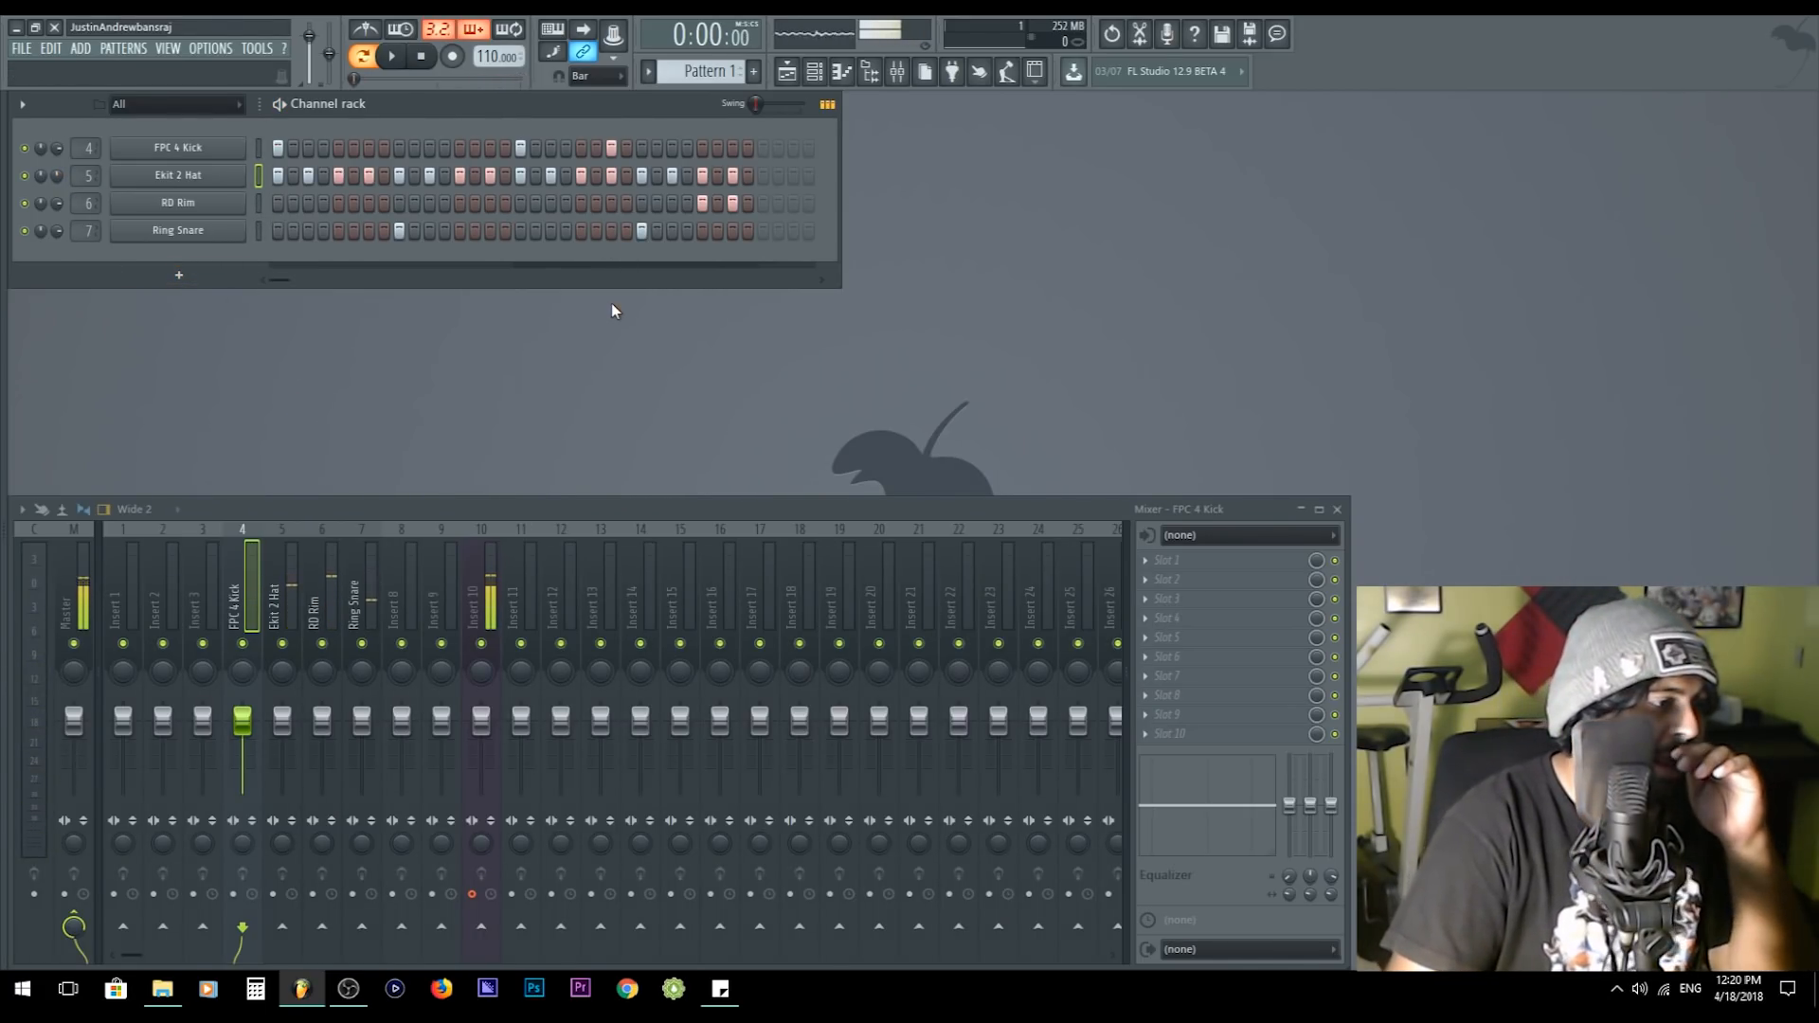
- Play the drum pattern and lower the volume fader of the microphone track on Insert 10
{"action": "left_click_drag", "start_coordinate": [256, 611], "coordinate": [327, 606]}
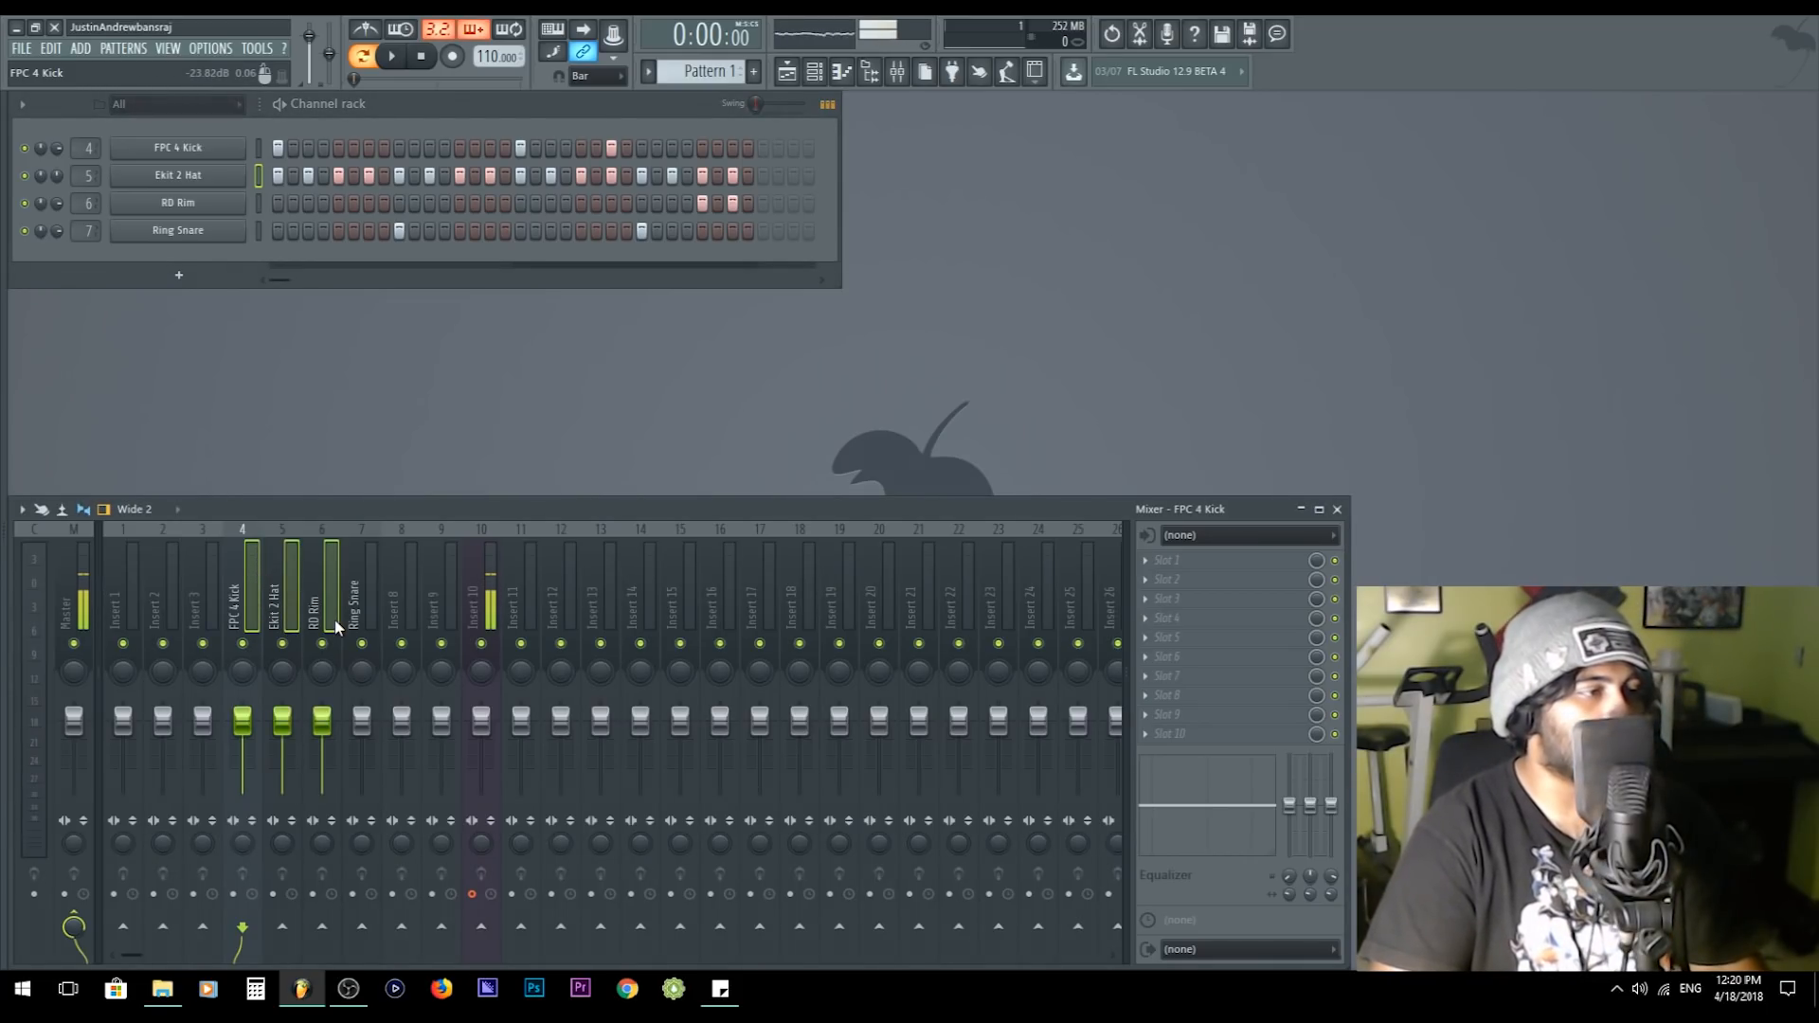
{"action": "left_click", "coordinate": [366, 583]}
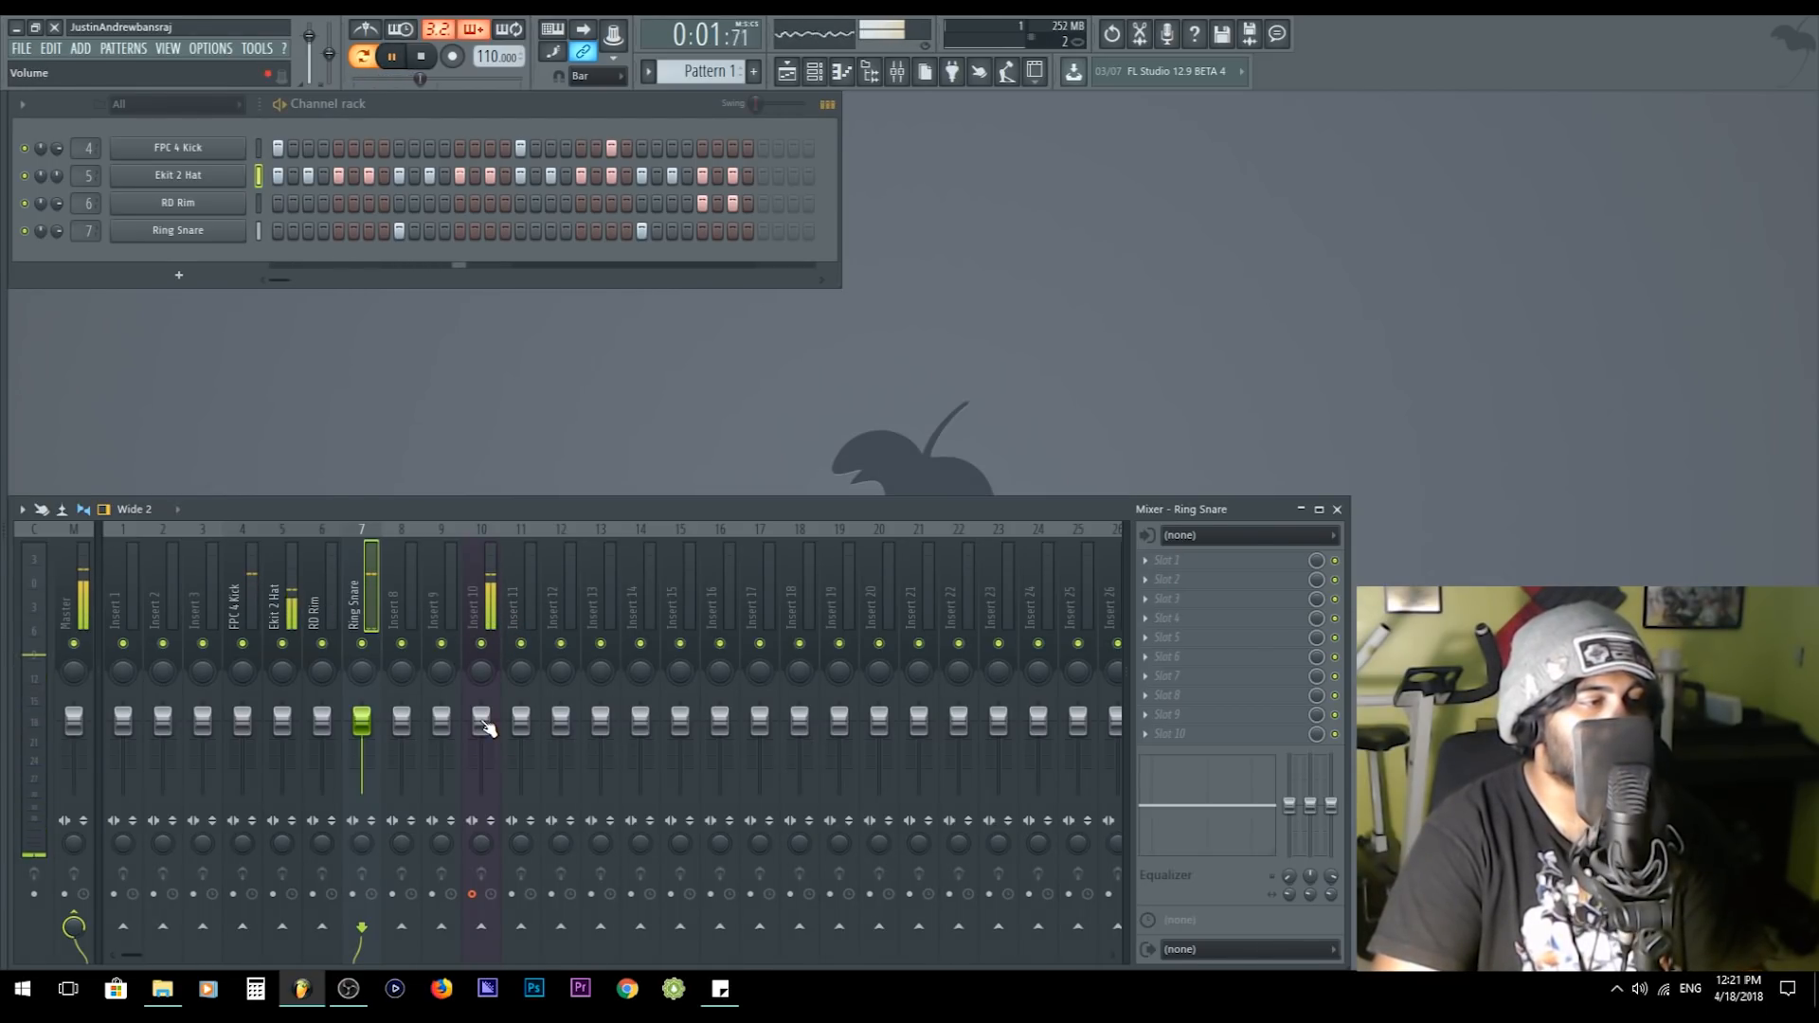
{"action": "left_click_drag", "start_coordinate": [483, 726], "coordinate": [487, 754]}
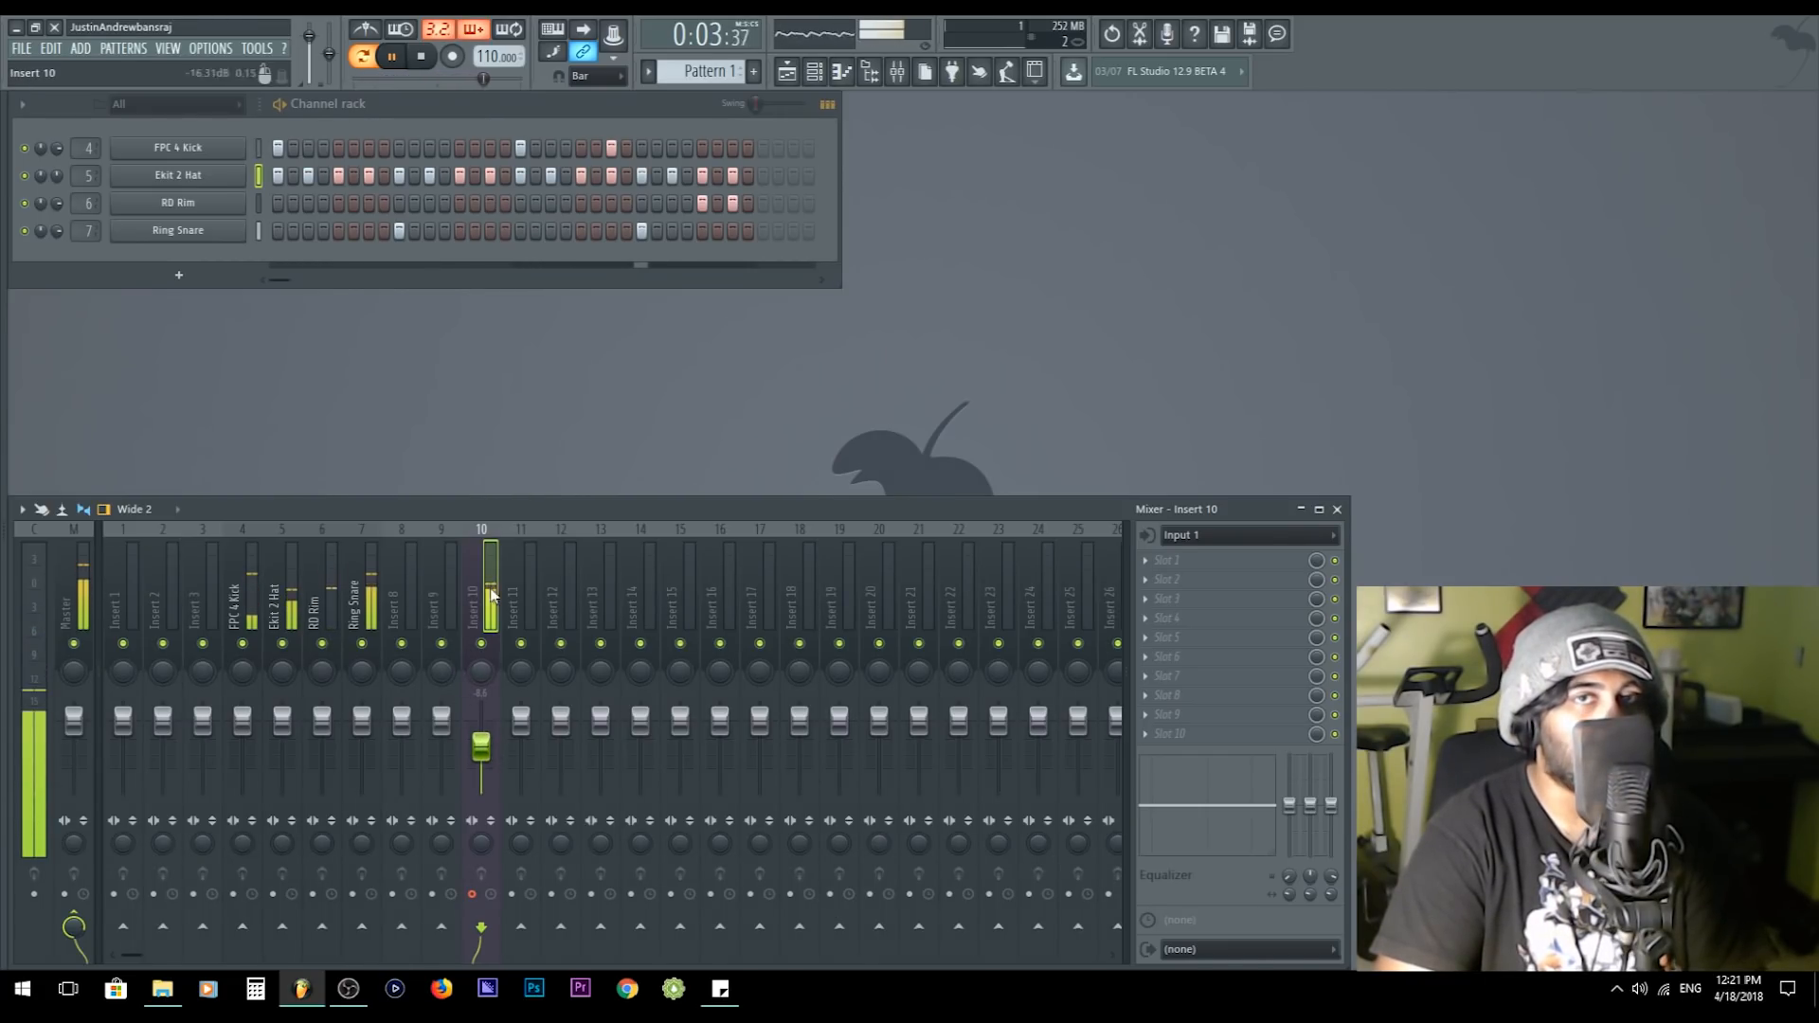
{"action": "key", "text": "space"}
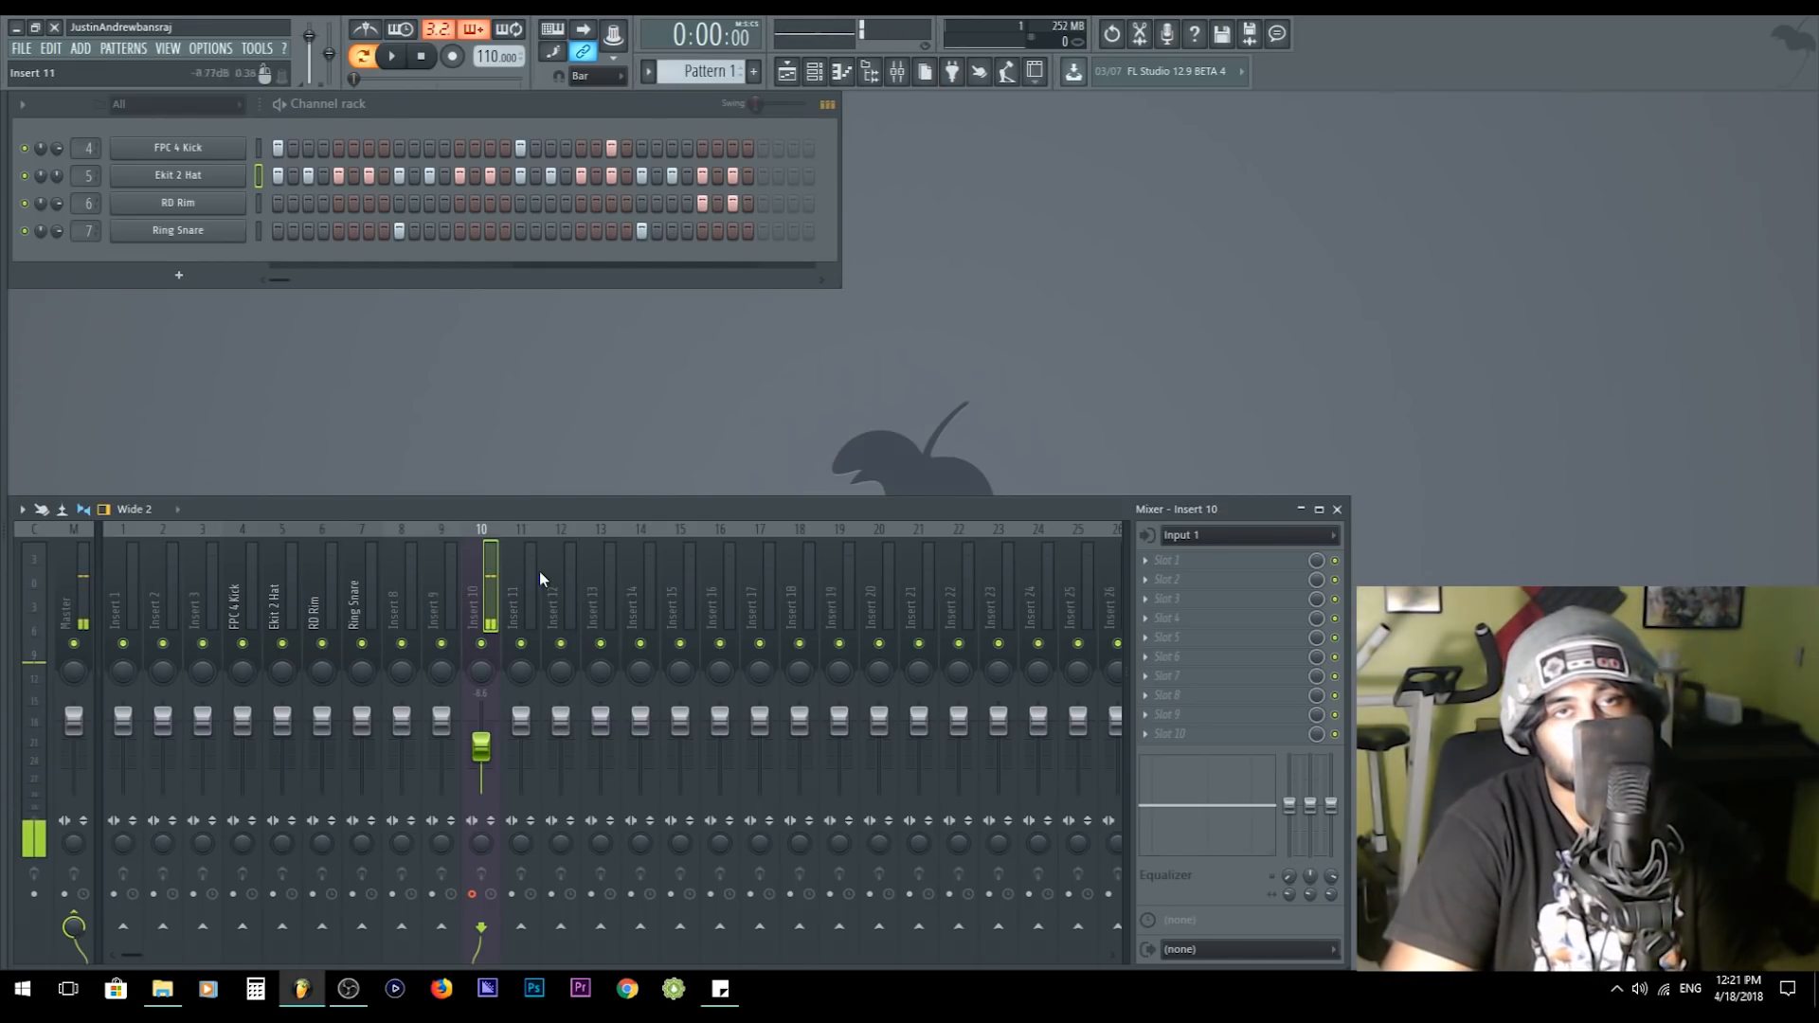
- Route the FPC 4 Kick through Ring Snare tracks only to Insert 9, name it Beat, and move it to position 8
{"action": "left_click_drag", "start_coordinate": [238, 600], "coordinate": [362, 599]}
{"action": "right_click", "coordinate": [442, 925]}
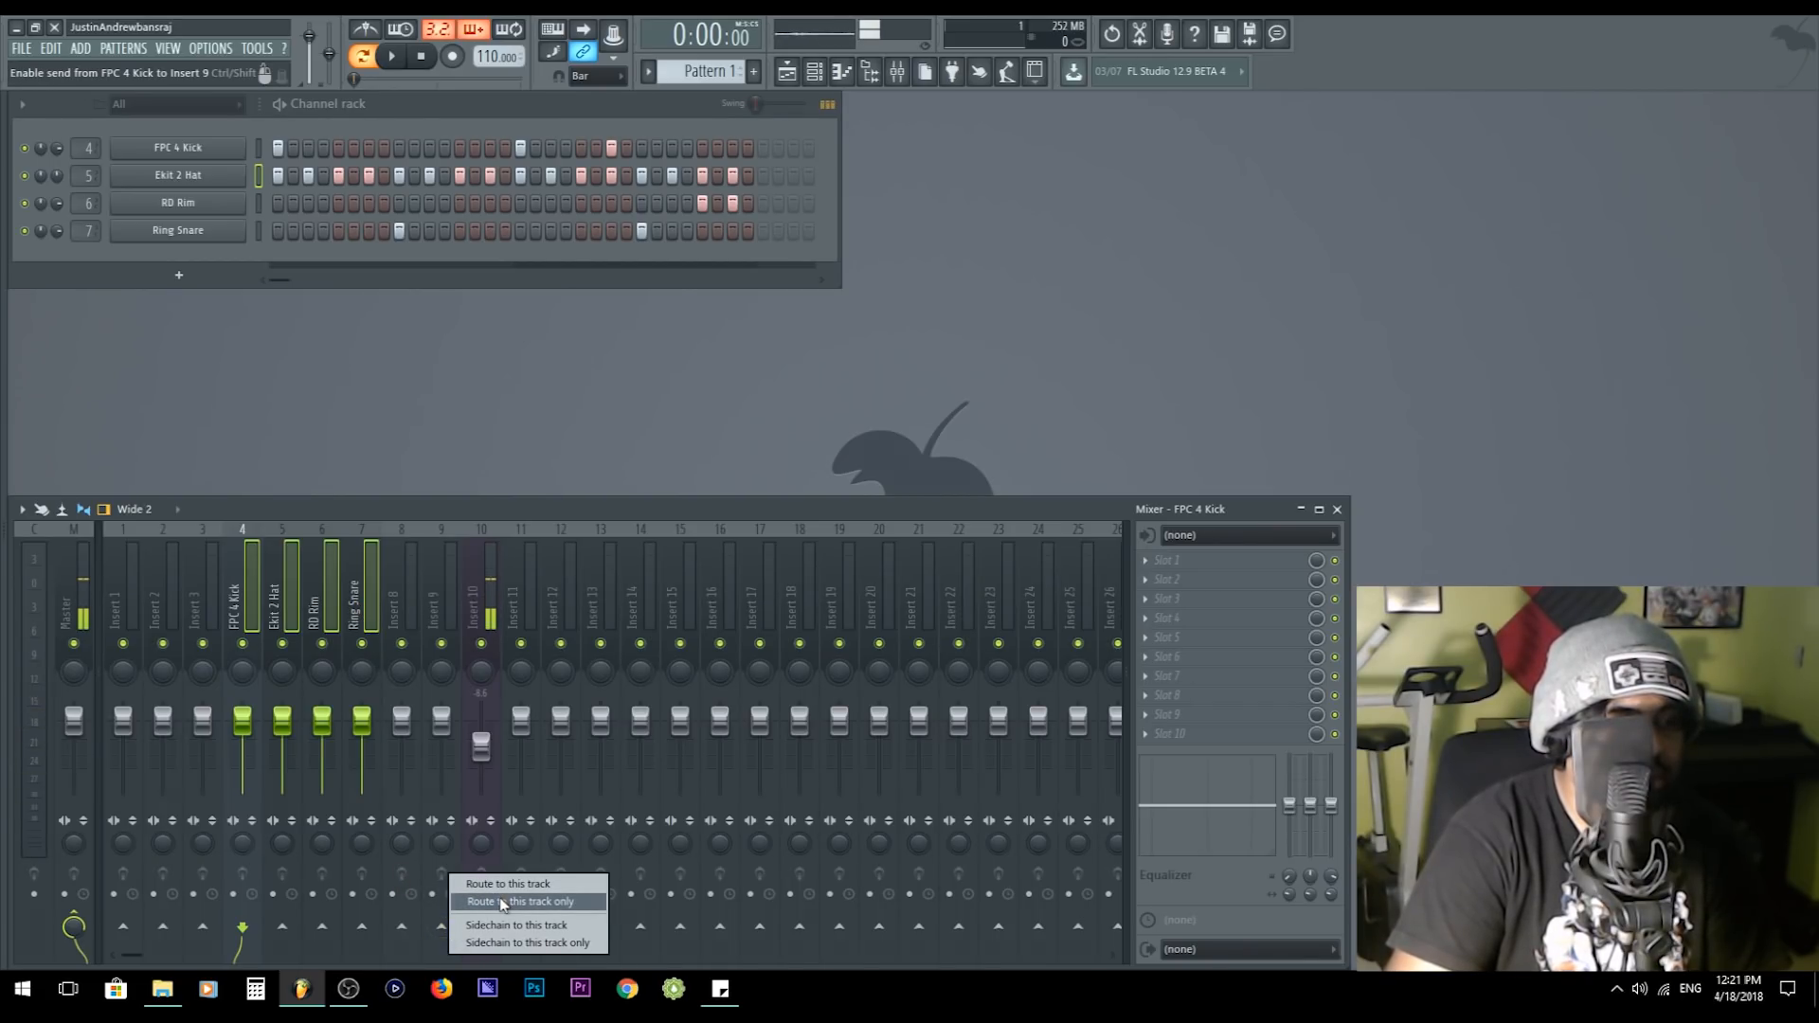
{"action": "left_click", "coordinate": [488, 882]}
{"action": "type", "text": "Beat"}
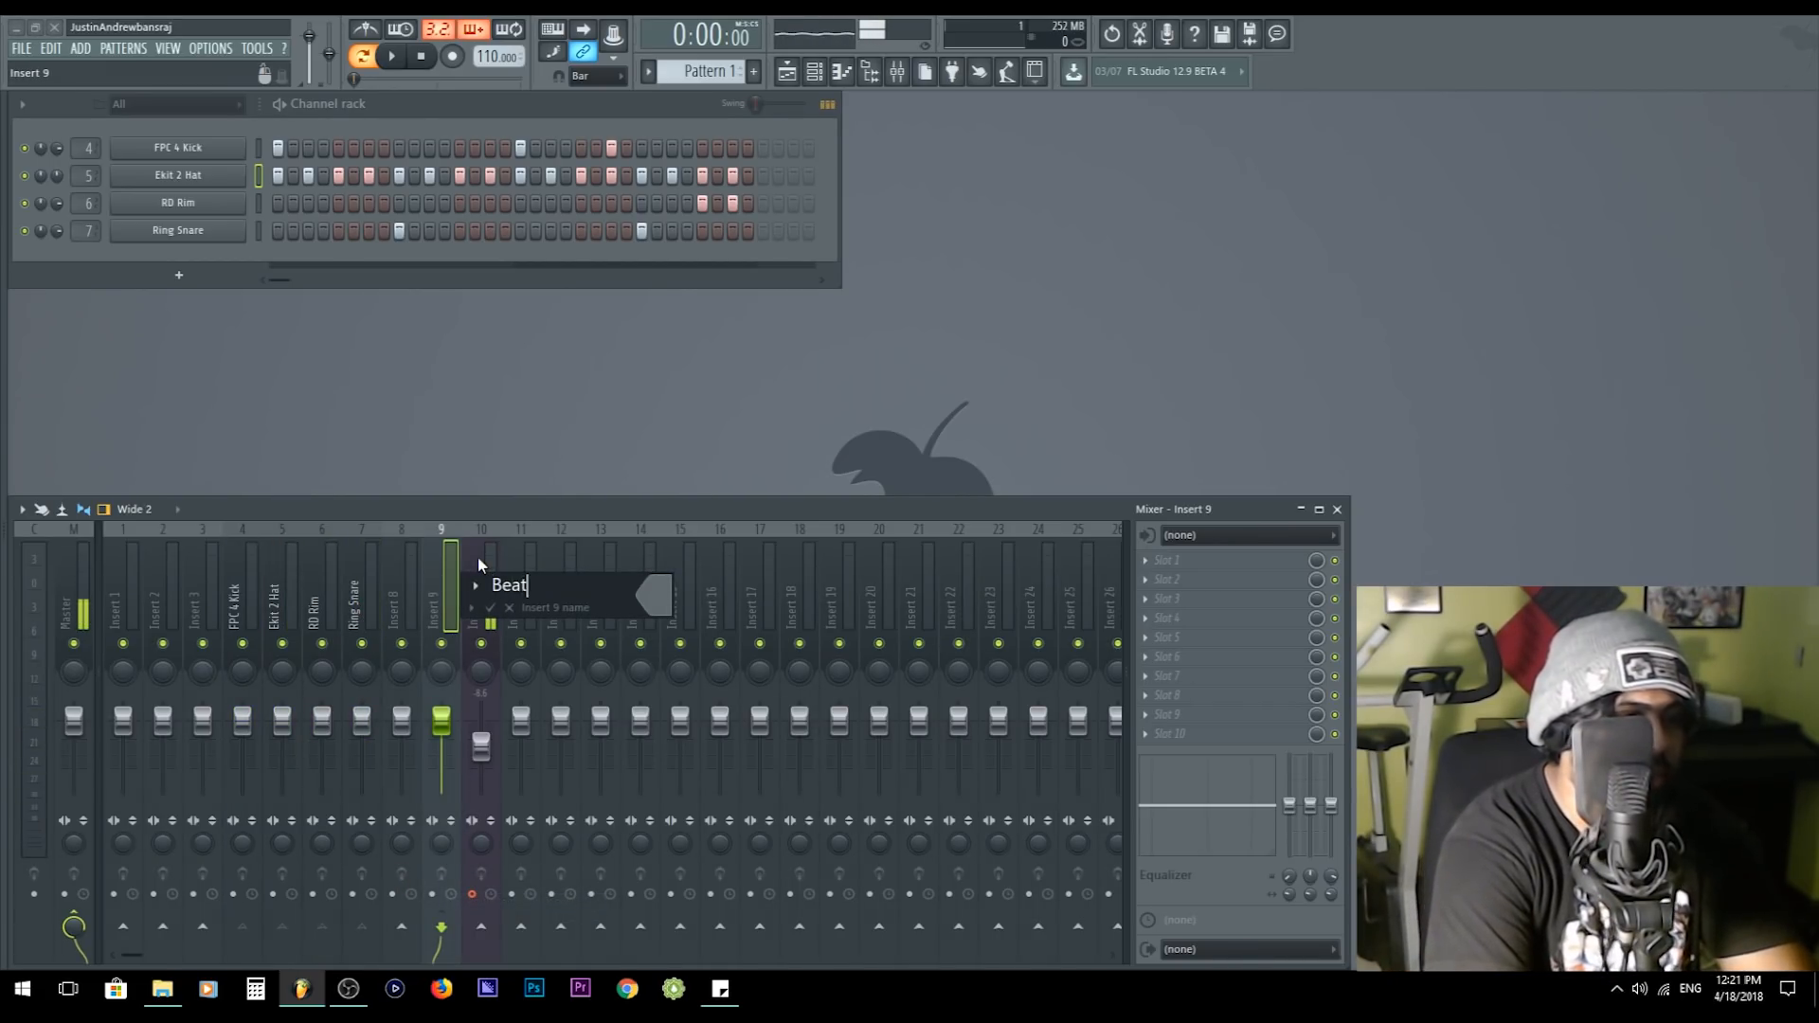
{"action": "key", "text": "Return"}
{"action": "key", "text": "alt+Left"}
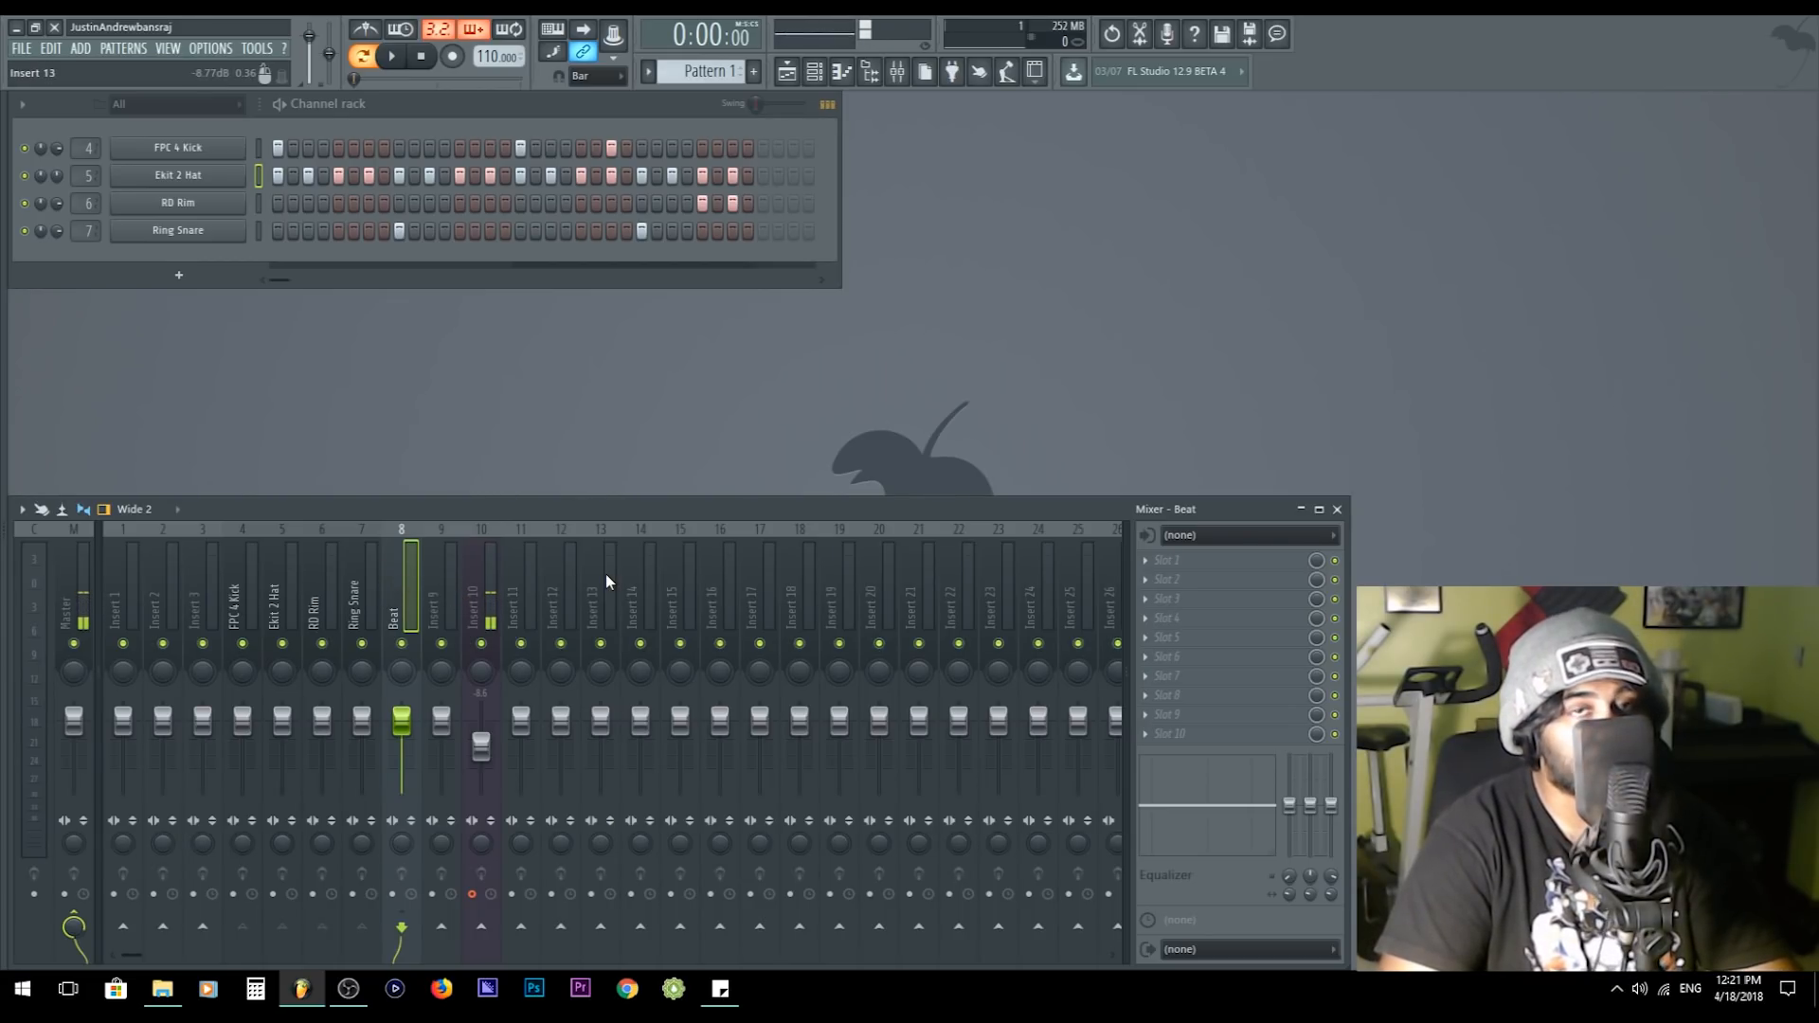
- Rename the Insert 10 microphone track Voice and sidechain it to the Beat track
{"action": "left_click", "coordinate": [494, 601]}
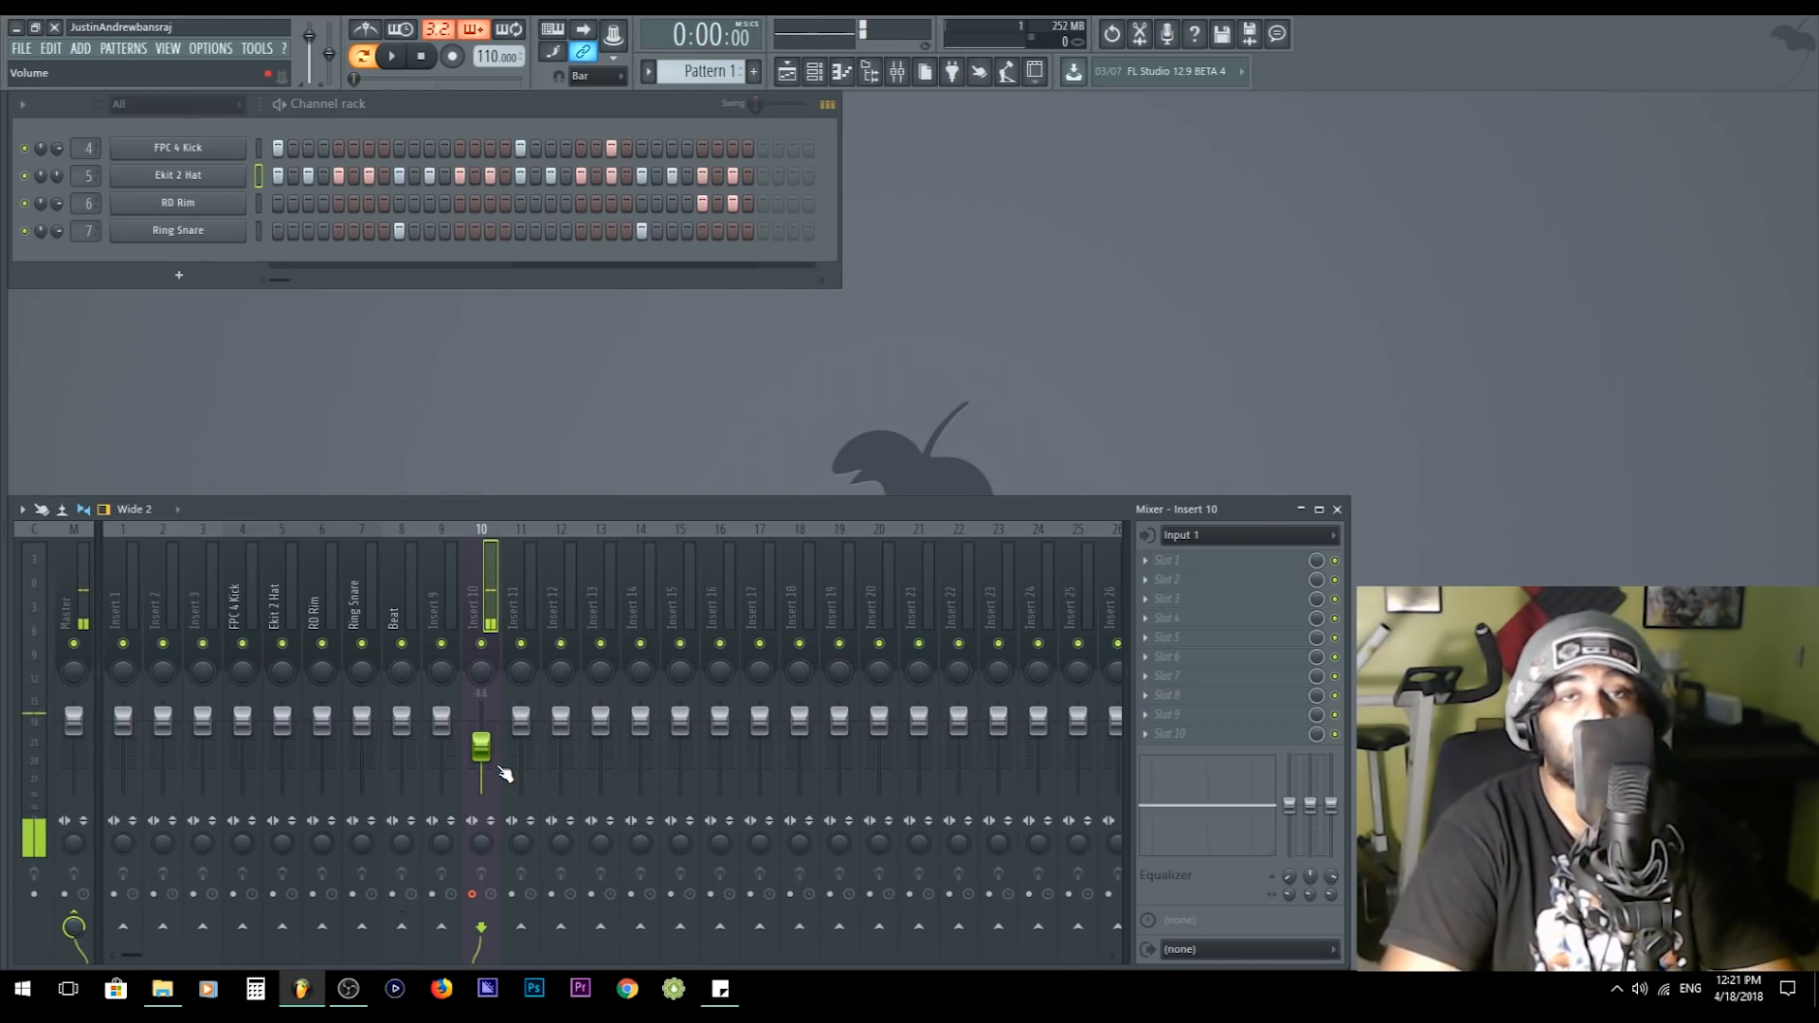
{"action": "double_click", "coordinate": [474, 597]}
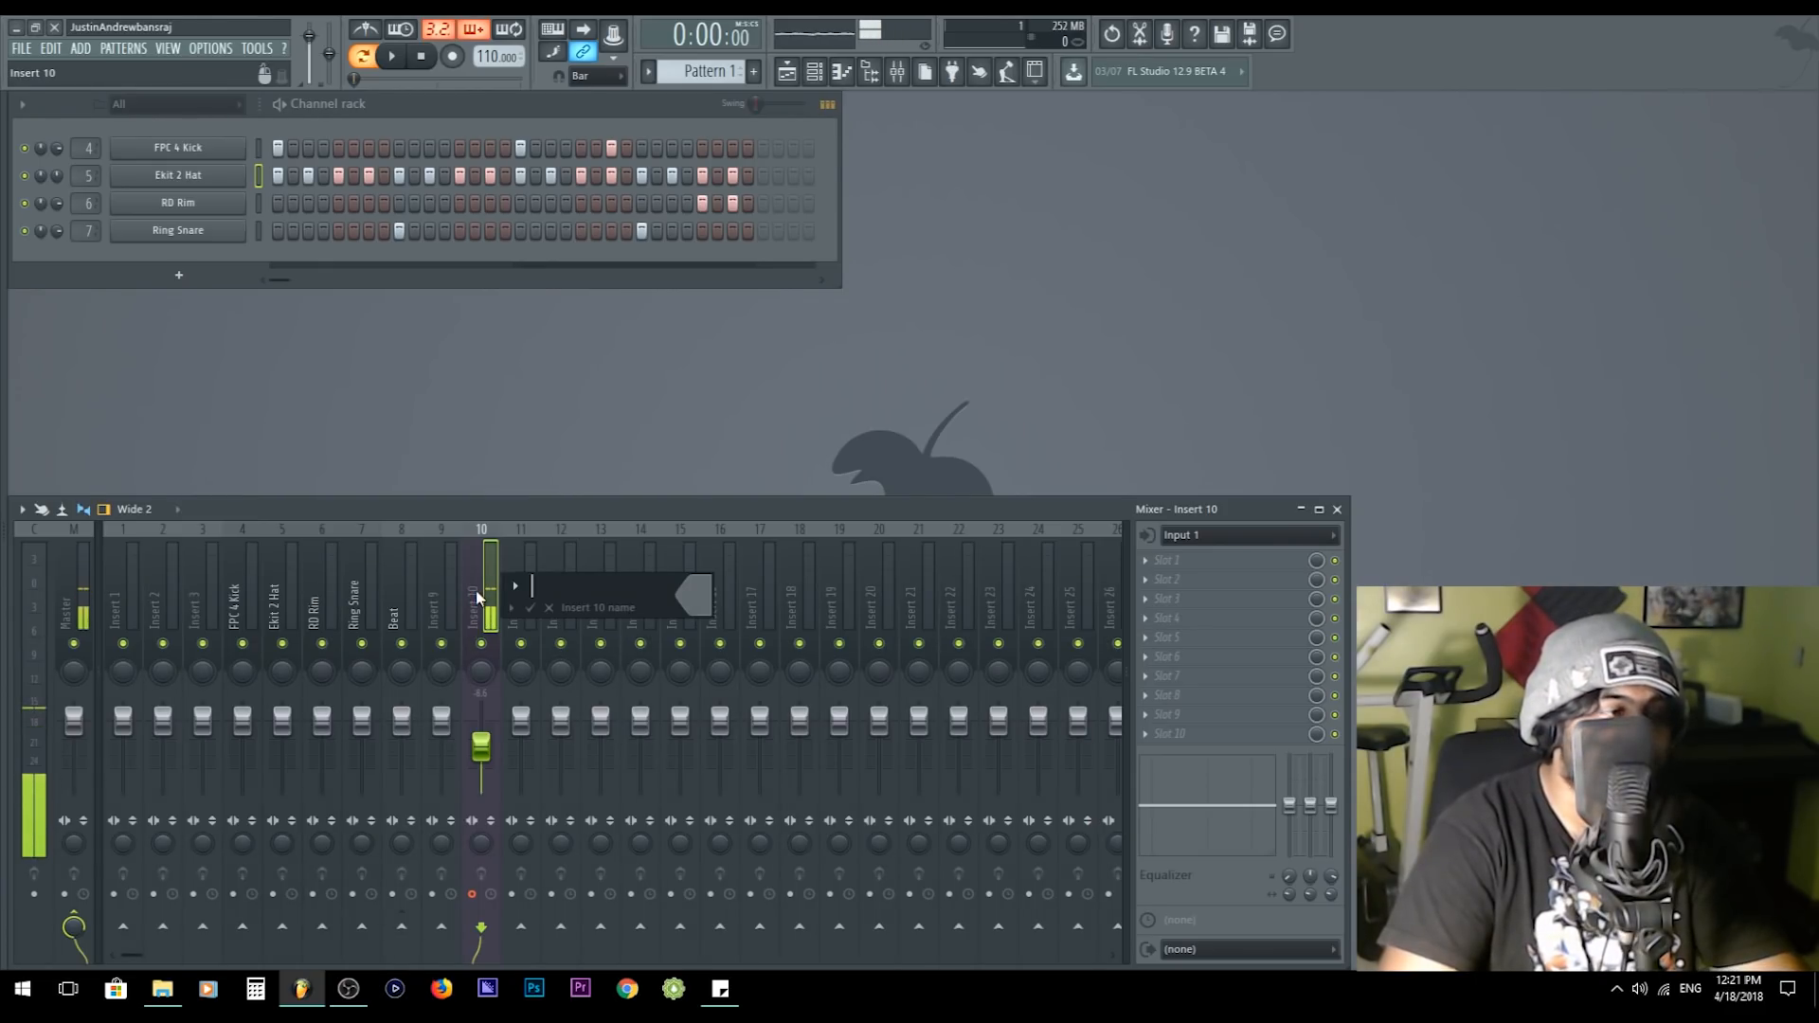
{"action": "type", "text": "Voice"}
{"action": "key", "text": "Return"}
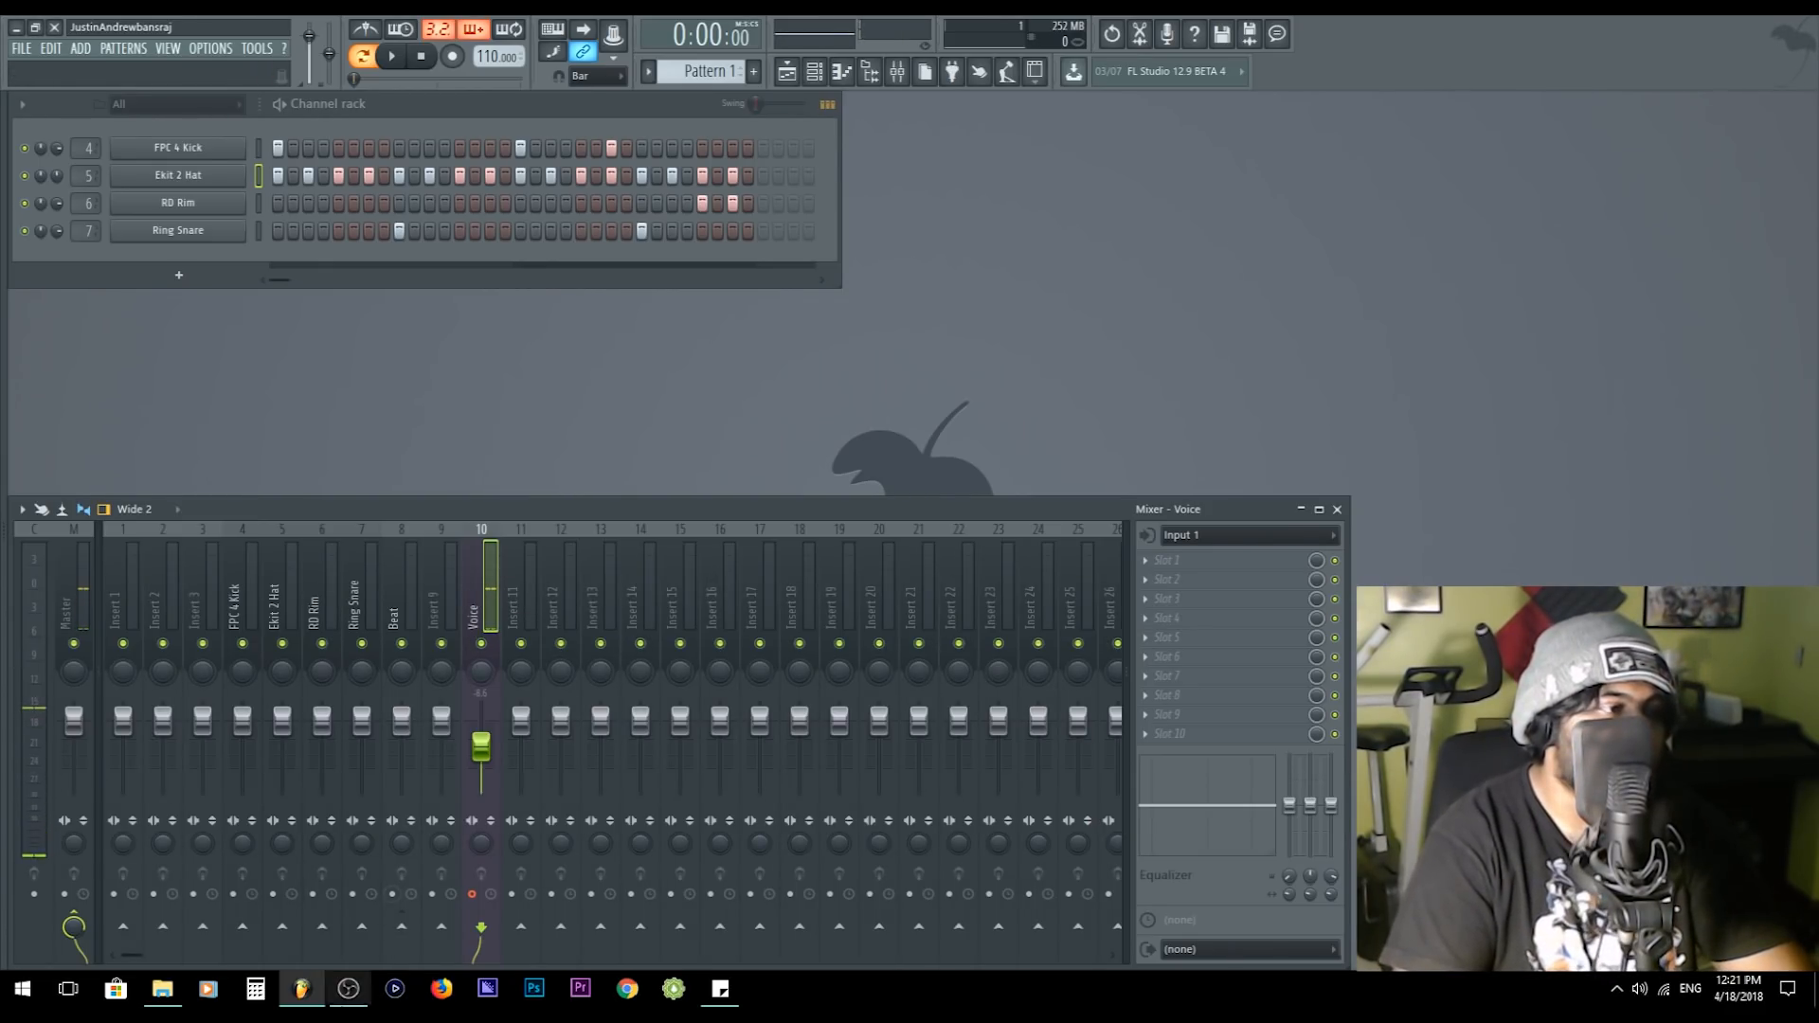
{"action": "left_click", "coordinate": [402, 925]}
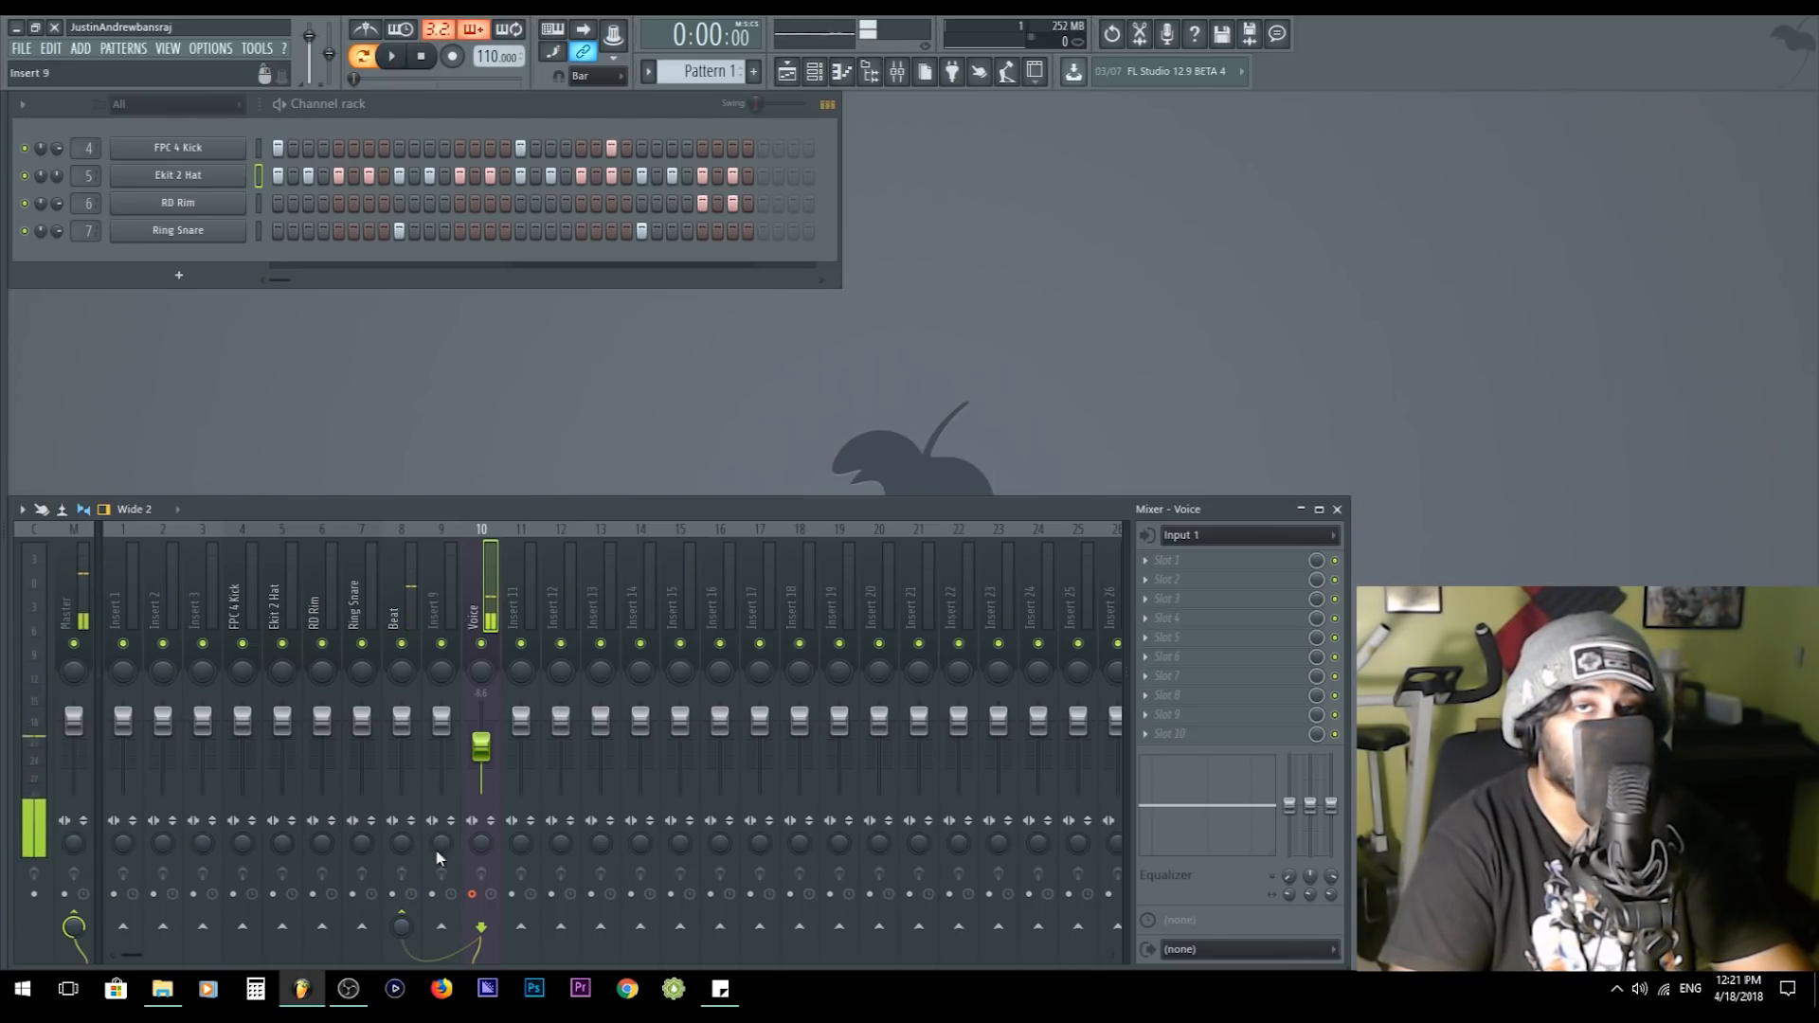
{"action": "left_click", "coordinate": [447, 585]}
- Load Fruity Limiter in the first effect slot of the Beat track and switch it to compressor mode
{"action": "left_click", "coordinate": [399, 583]}
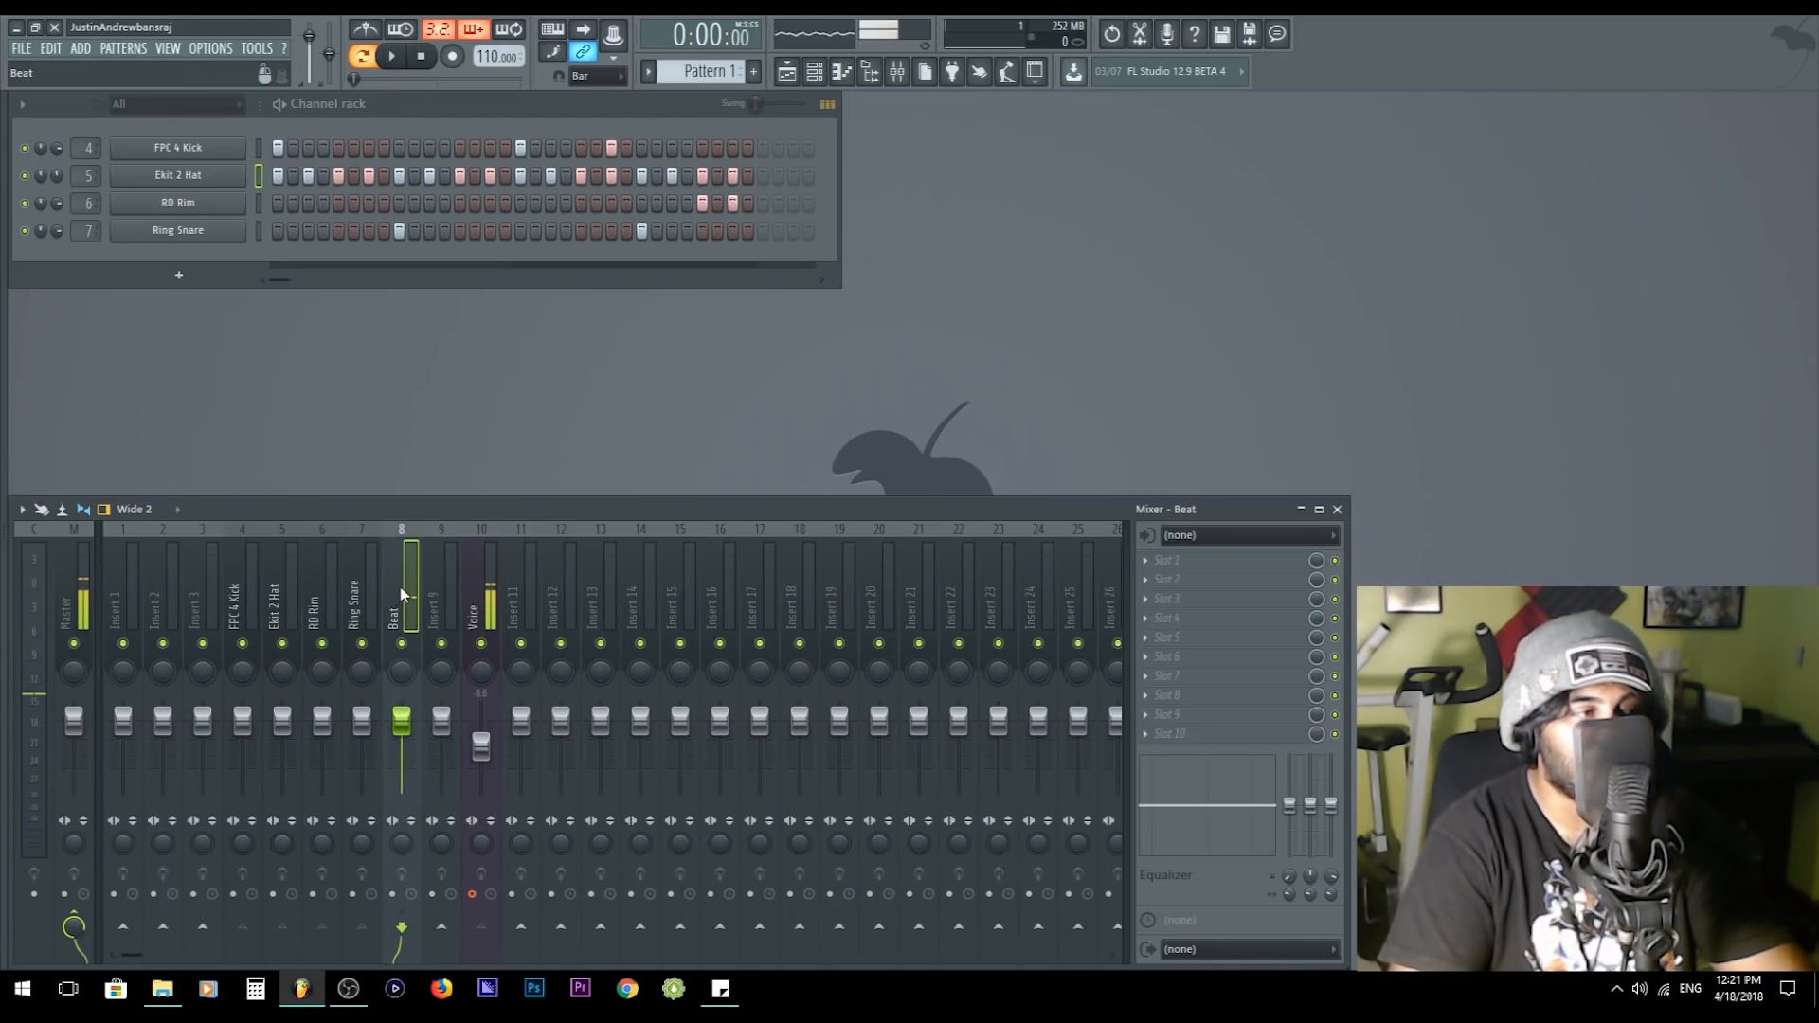
{"action": "left_click", "coordinate": [1200, 569]}
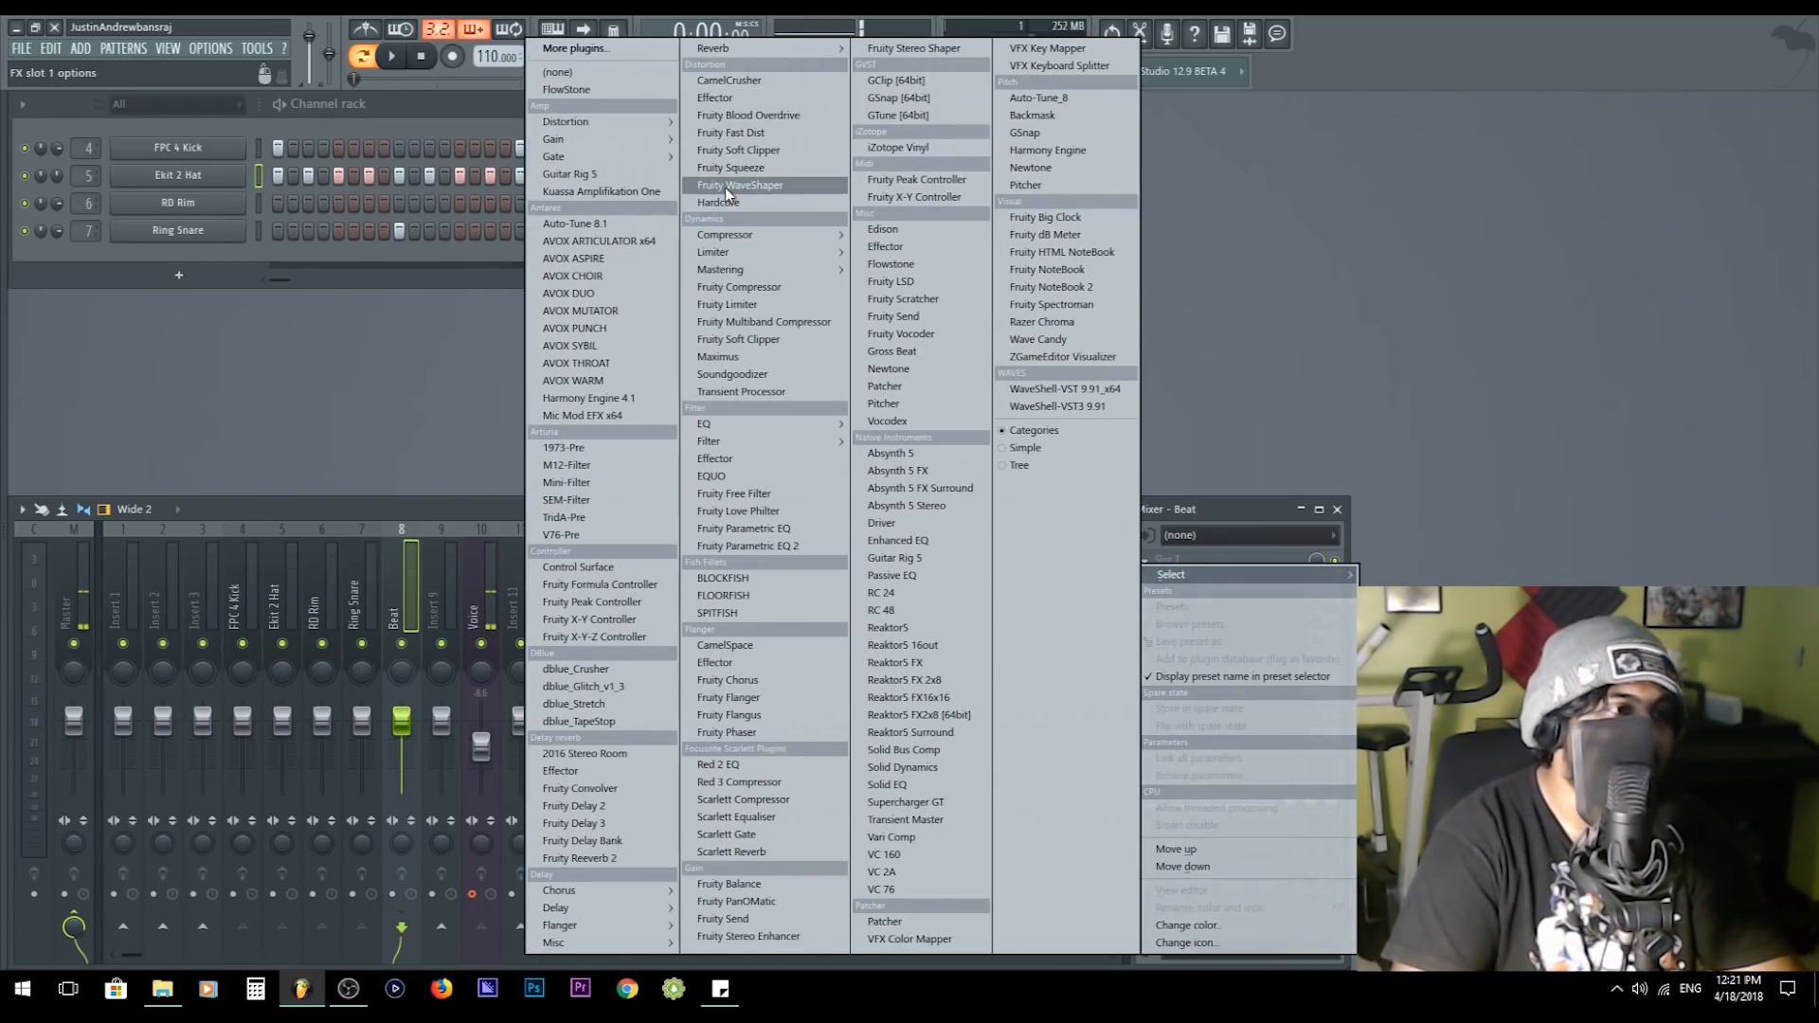
{"action": "mouse_move", "coordinate": [753, 258]}
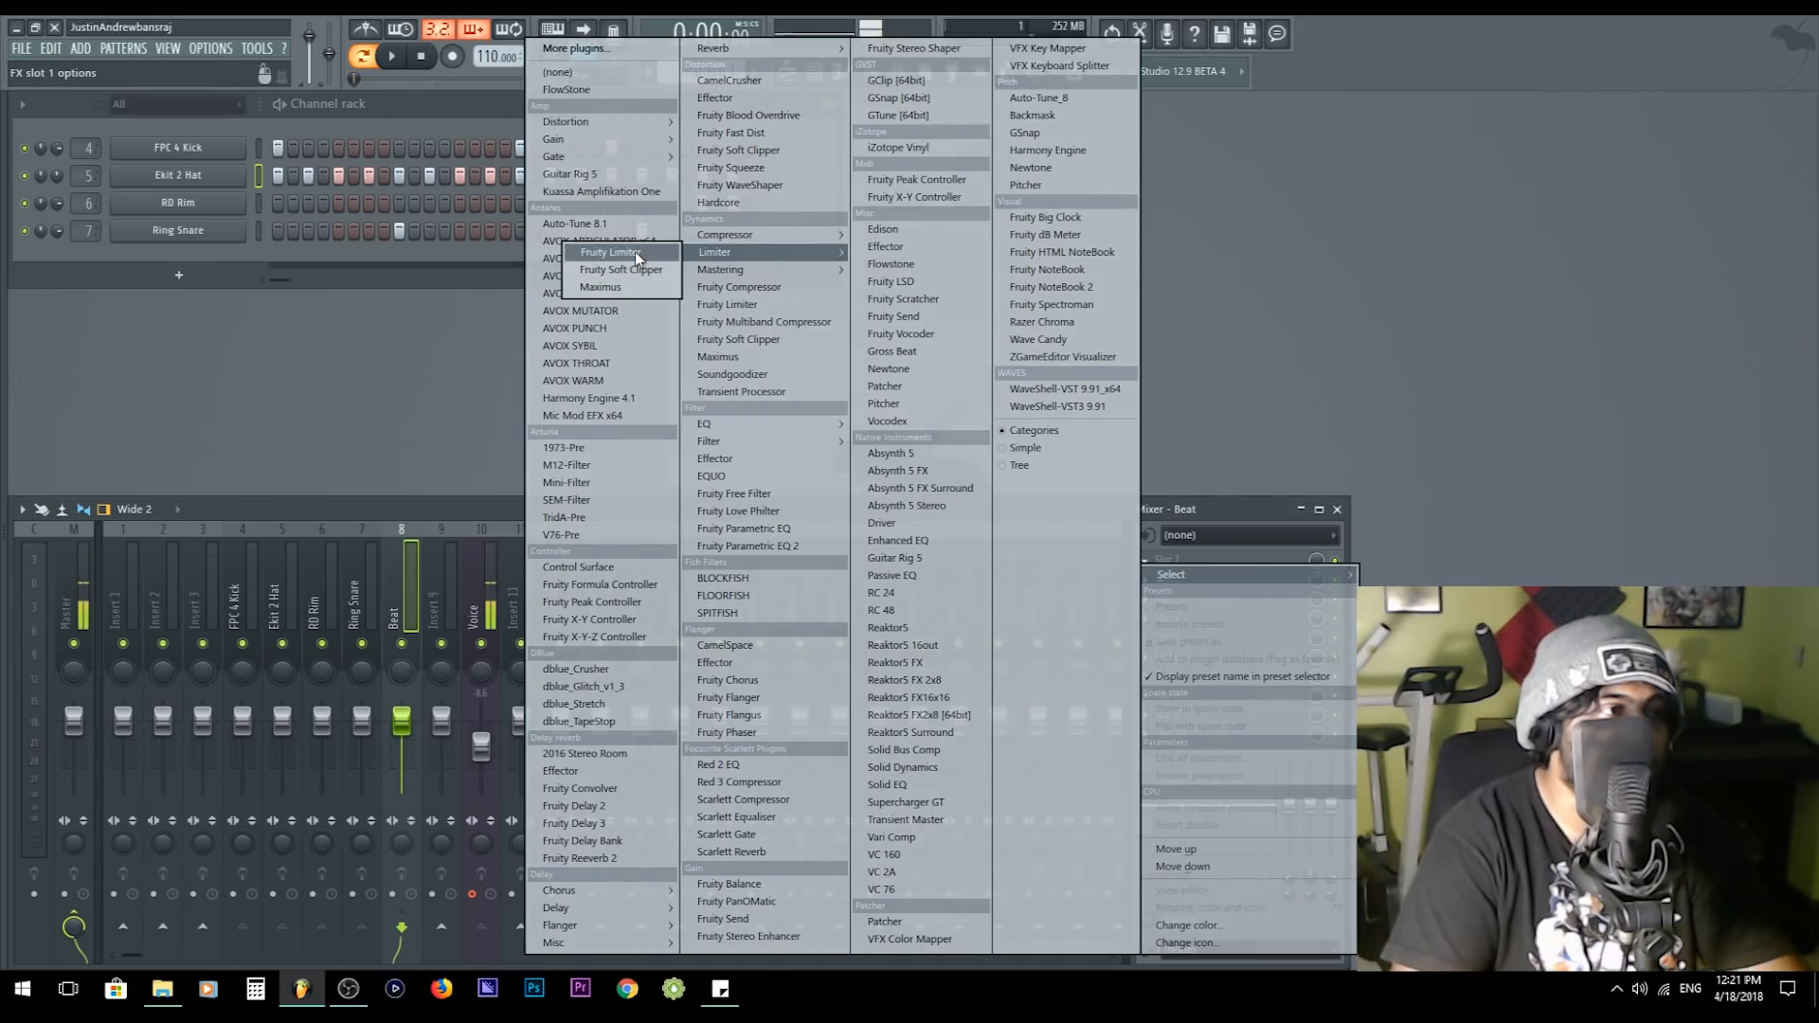
{"action": "left_click", "coordinate": [635, 252]}
{"action": "left_click", "coordinate": [283, 557]}
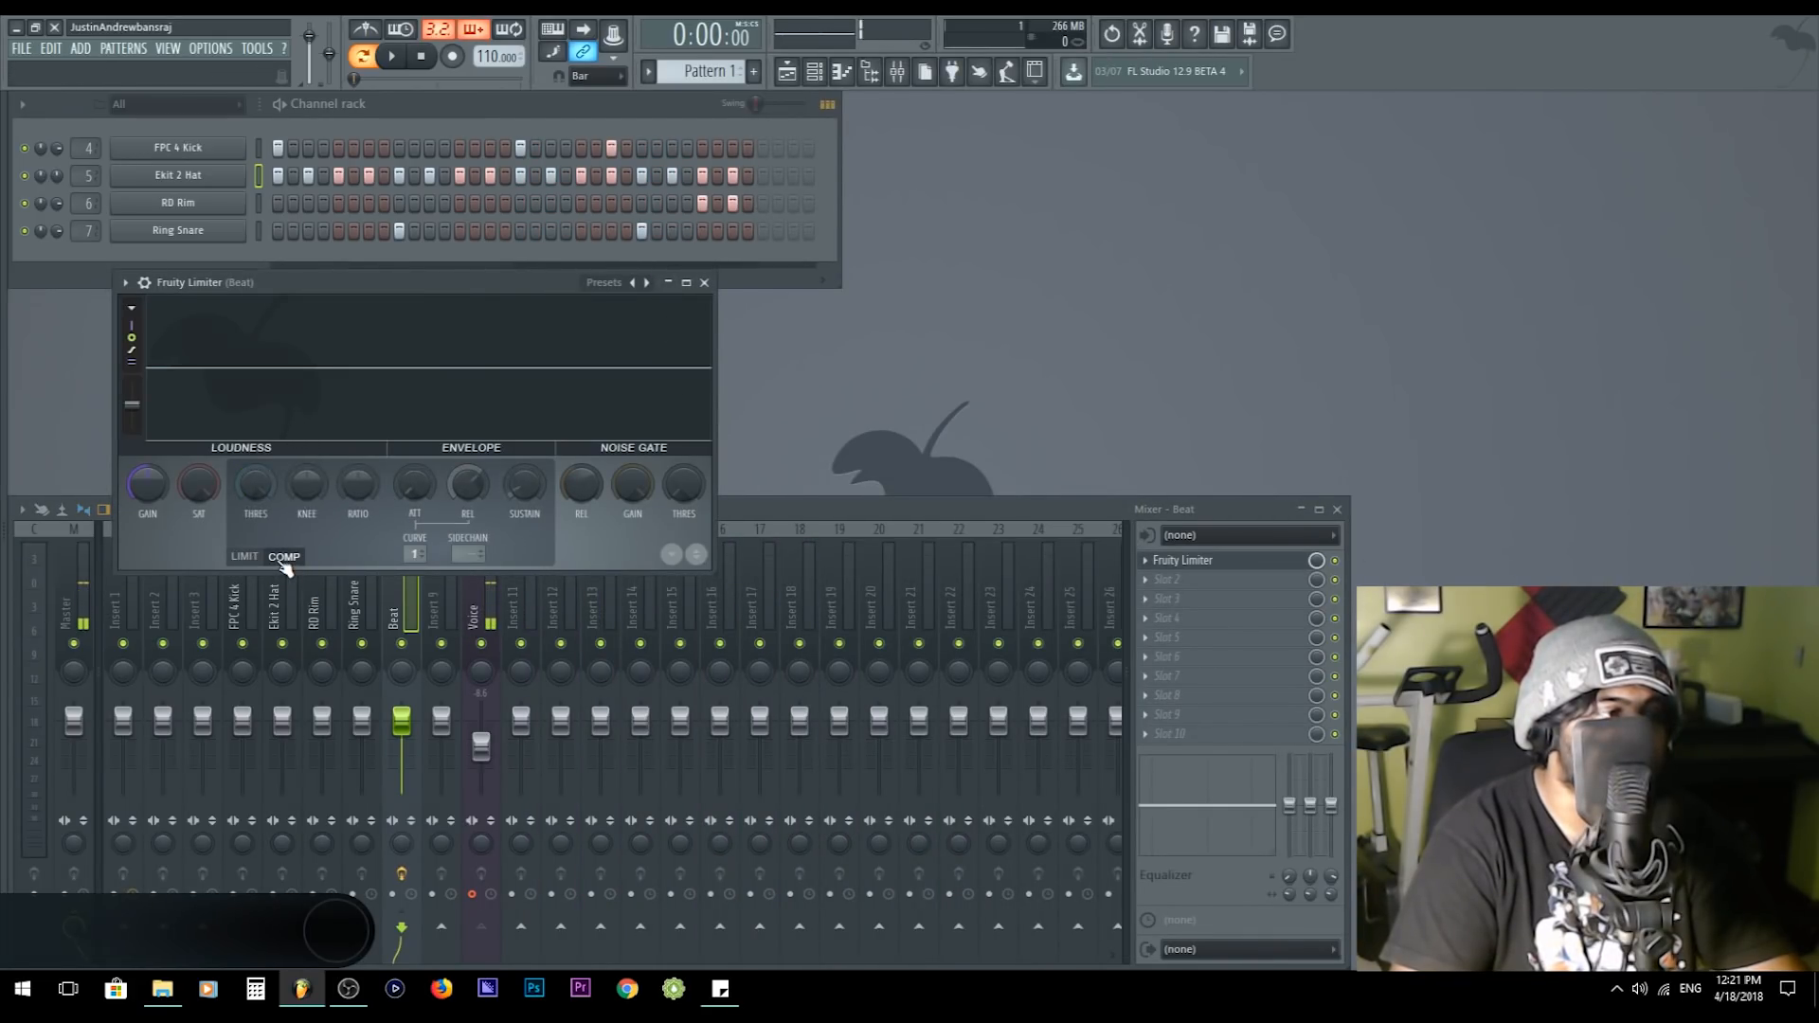
- Set the Fruity Limiter's sidechain source to Voice and move the plugin window clear of the mixer tracks
{"action": "left_click", "coordinate": [467, 557]}
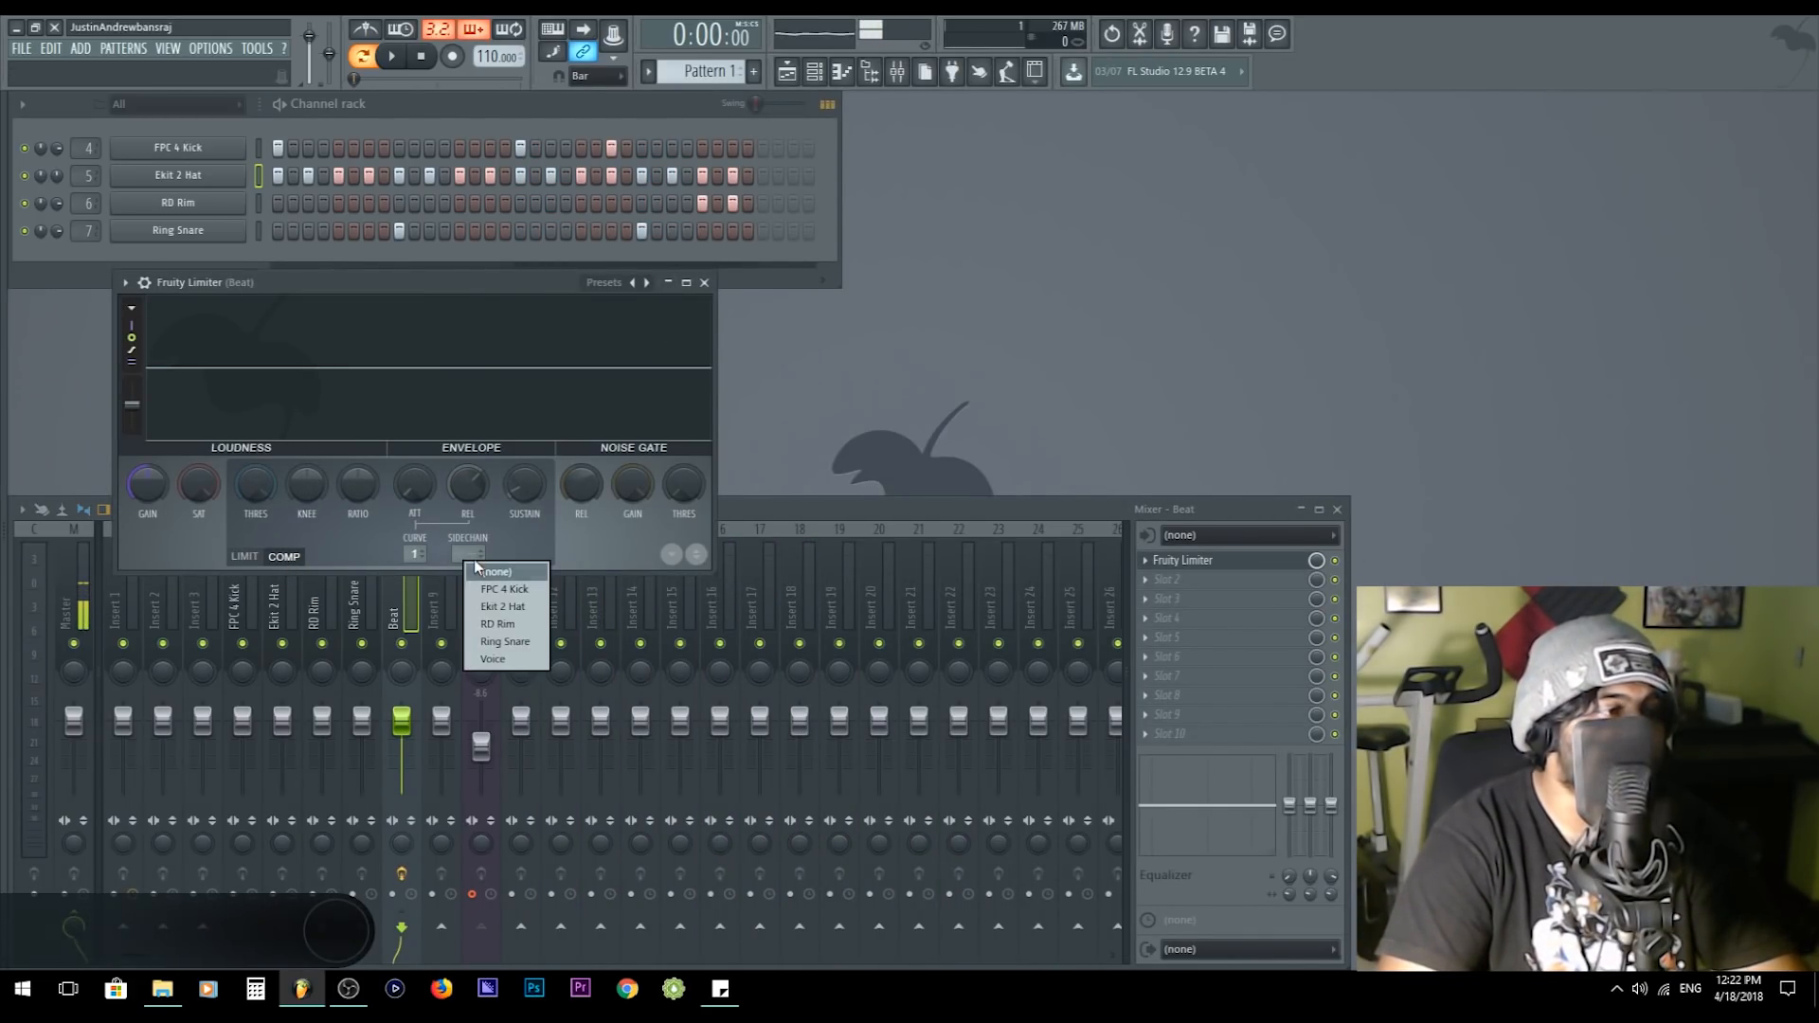
{"action": "left_click", "coordinate": [498, 659]}
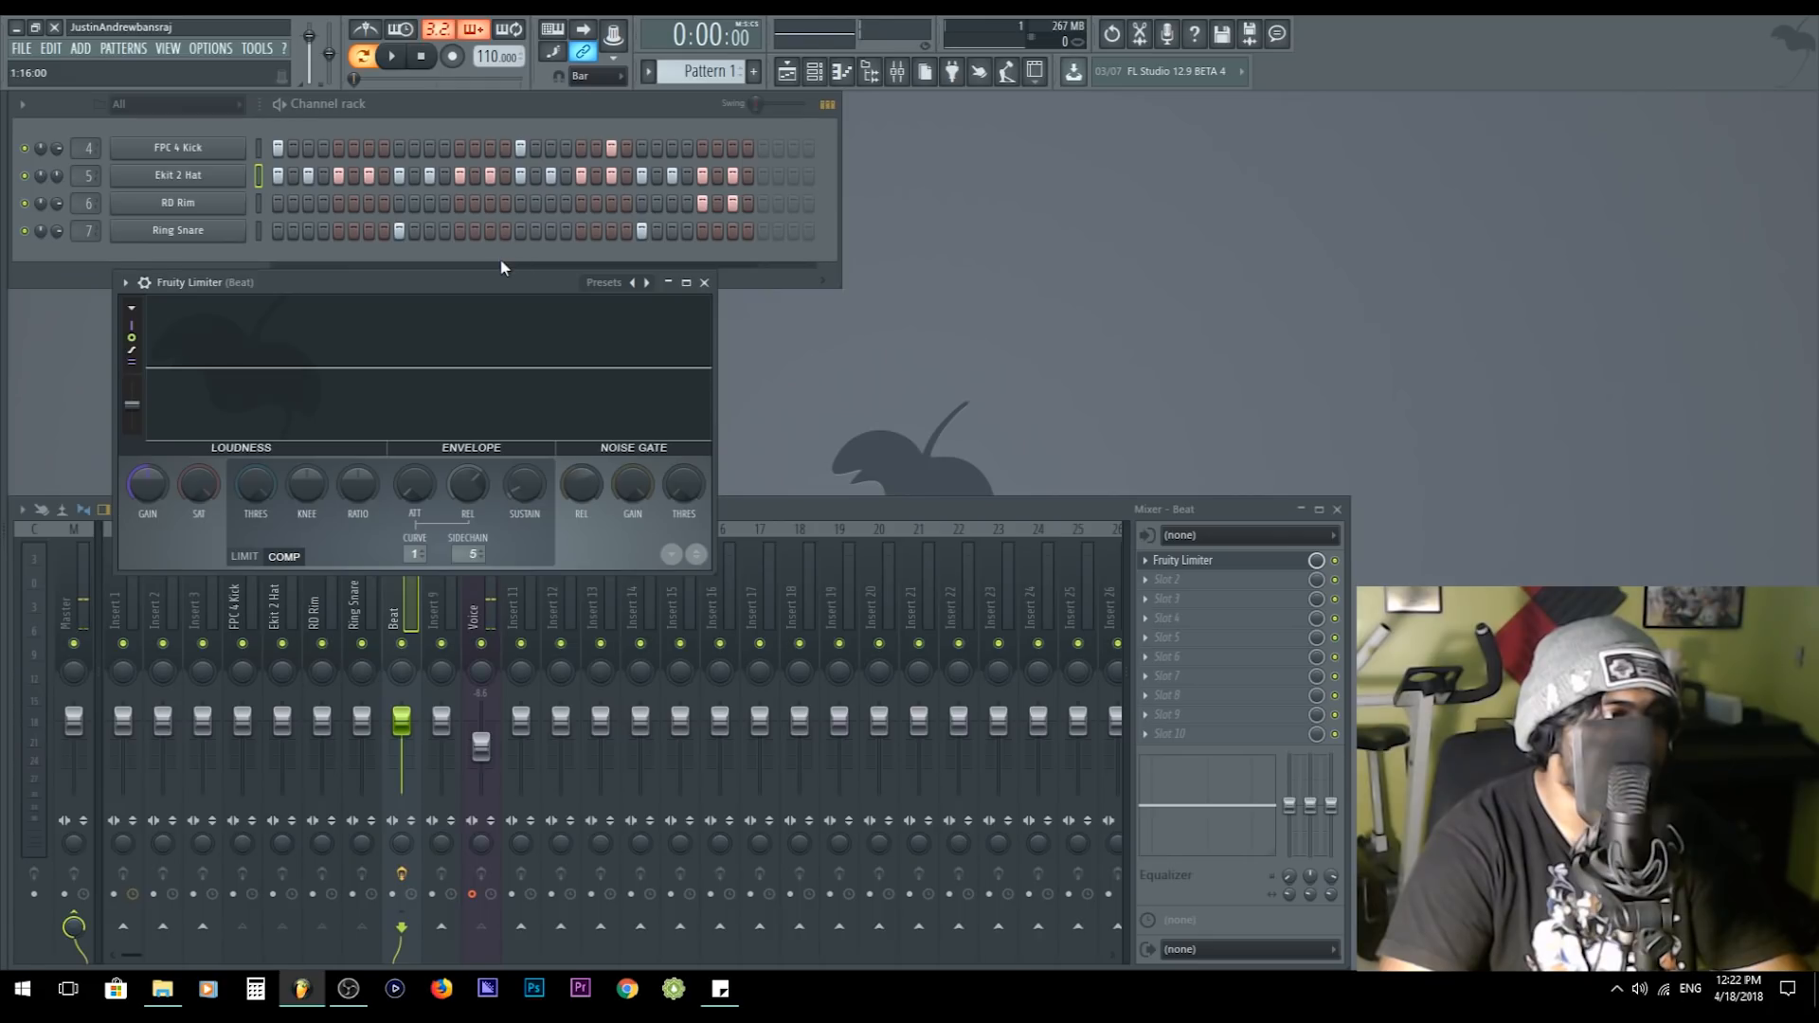
{"action": "left_click_drag", "start_coordinate": [489, 288], "coordinate": [1019, 264]}
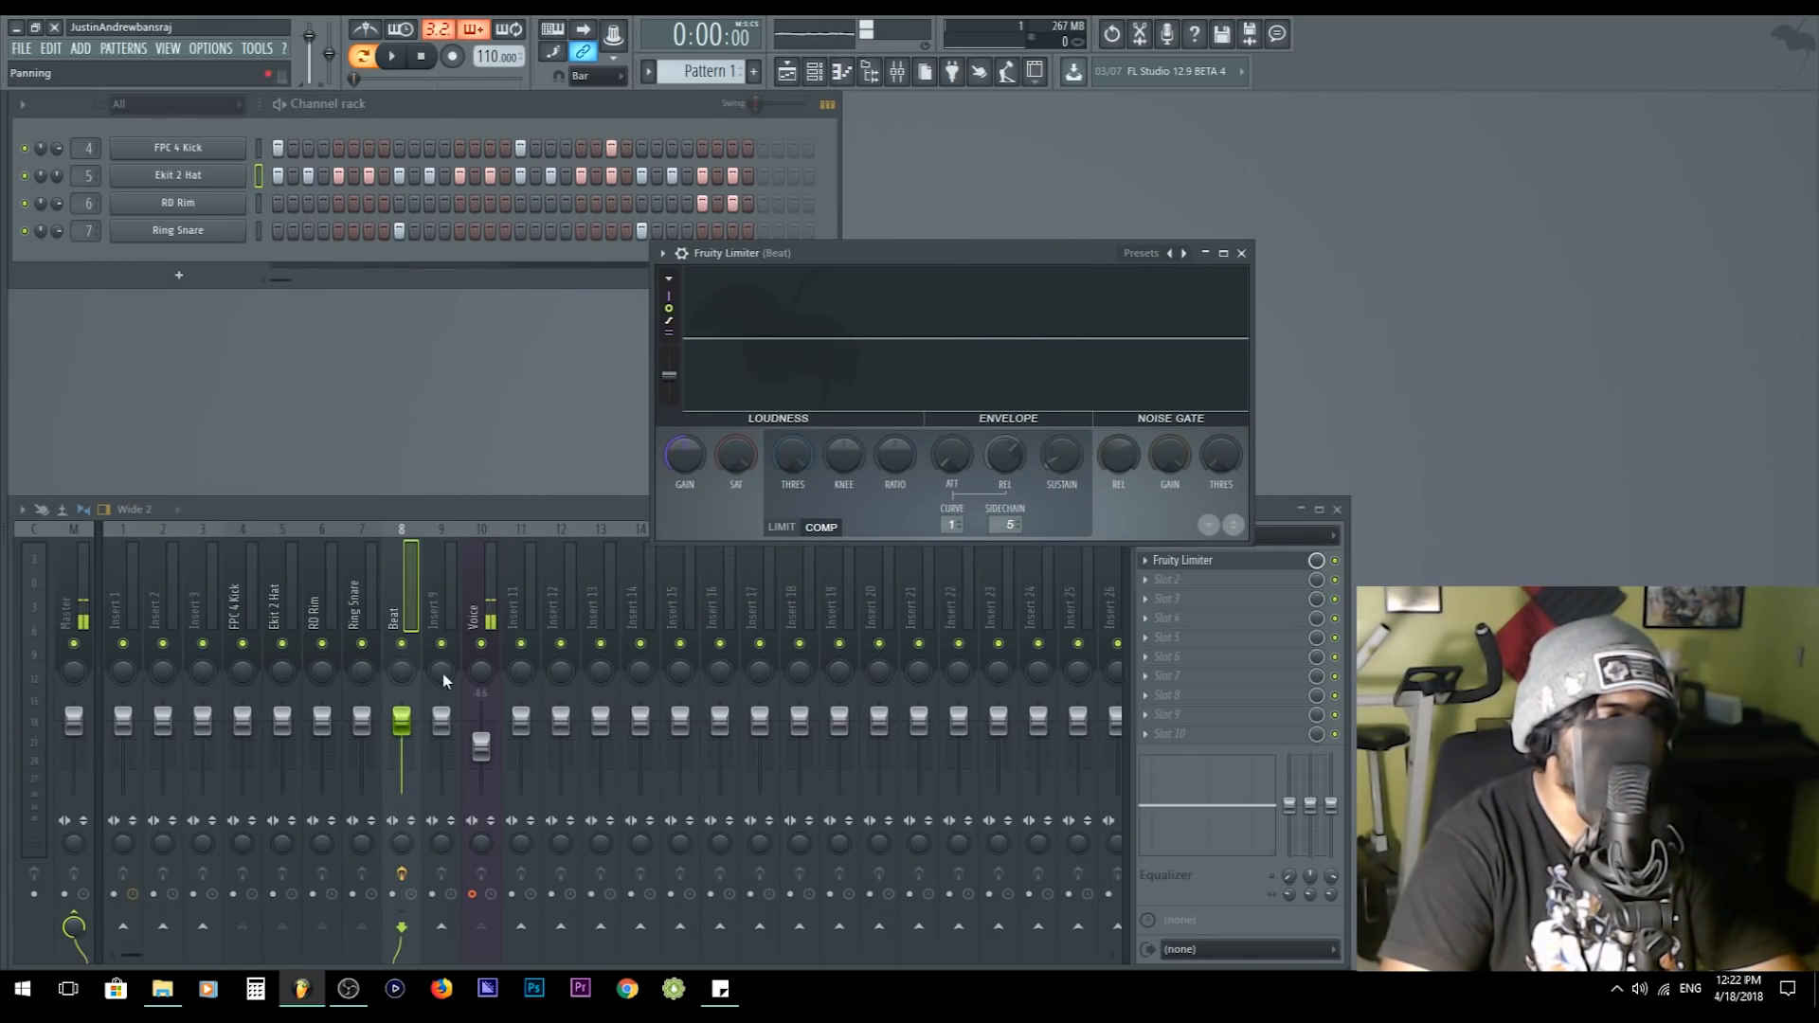
- Check the routing of the Voice and drum tracks and review Voice as the limiter's sidechain source
{"action": "left_click", "coordinate": [481, 595]}
{"action": "left_click", "coordinate": [290, 625]}
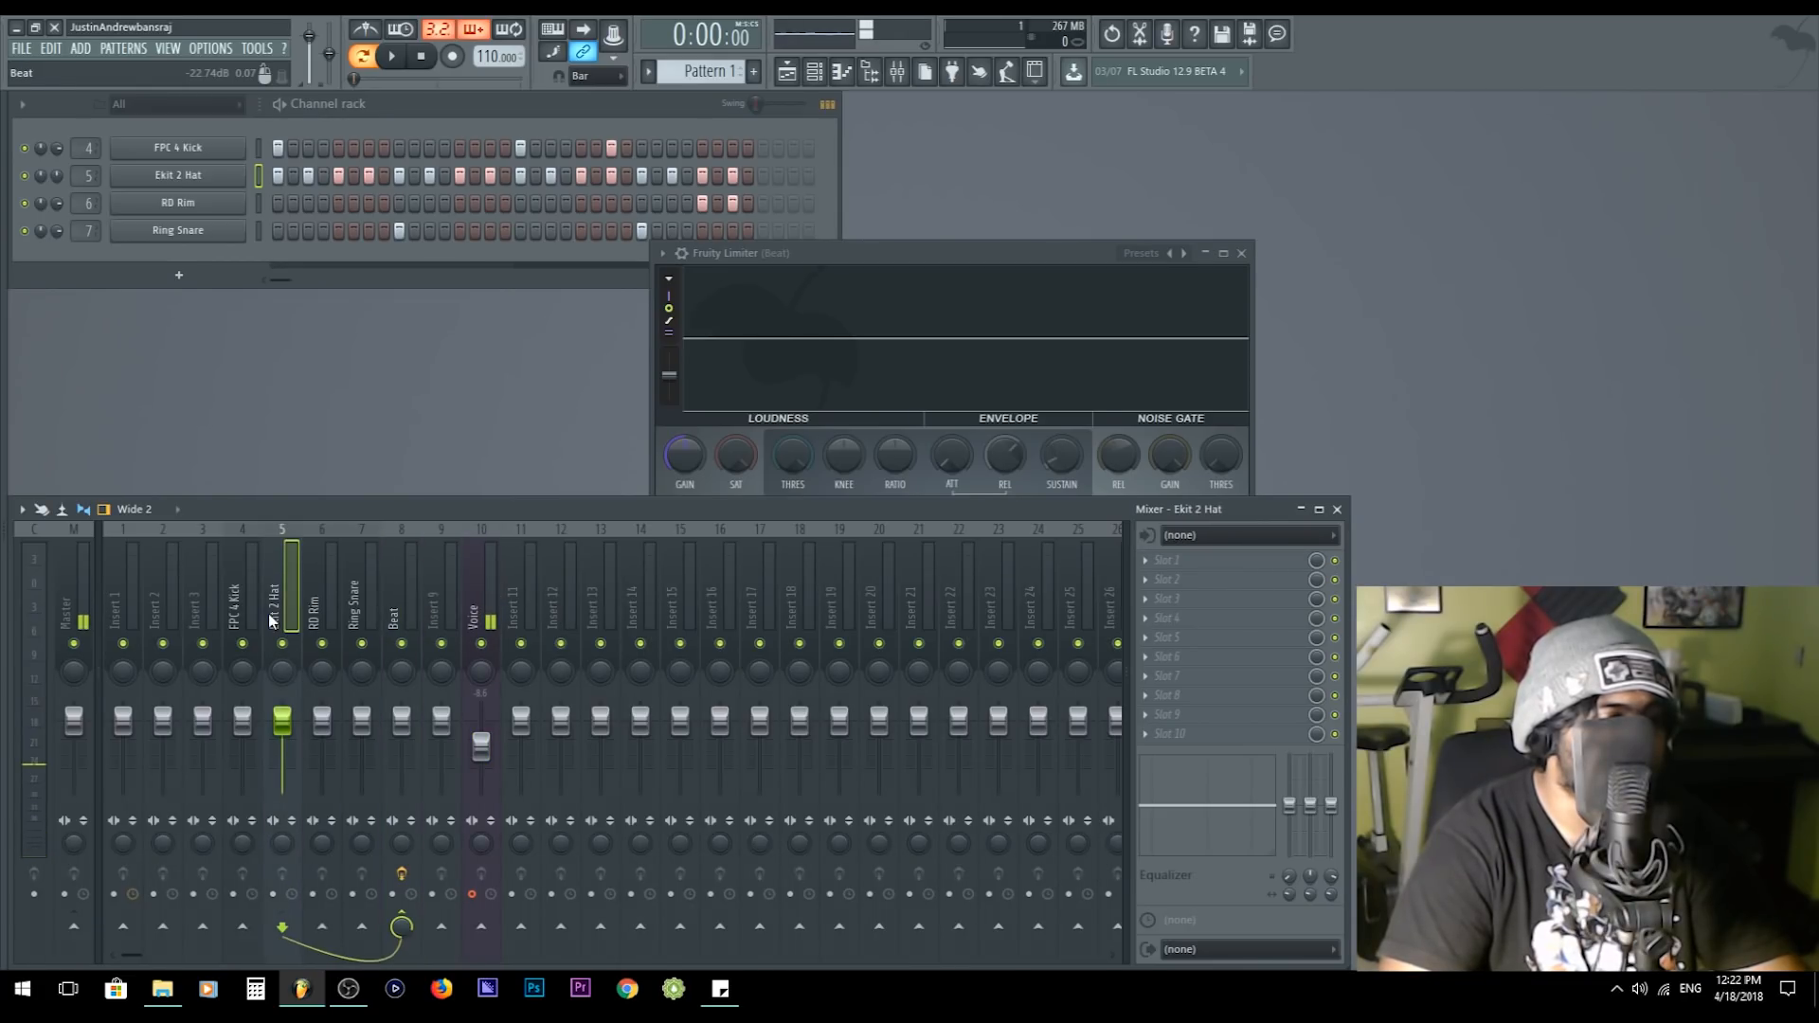
{"action": "left_click", "coordinate": [330, 616]}
{"action": "left_click_drag", "start_coordinate": [1023, 254], "coordinate": [592, 263]}
{"action": "left_click", "coordinate": [572, 531]}
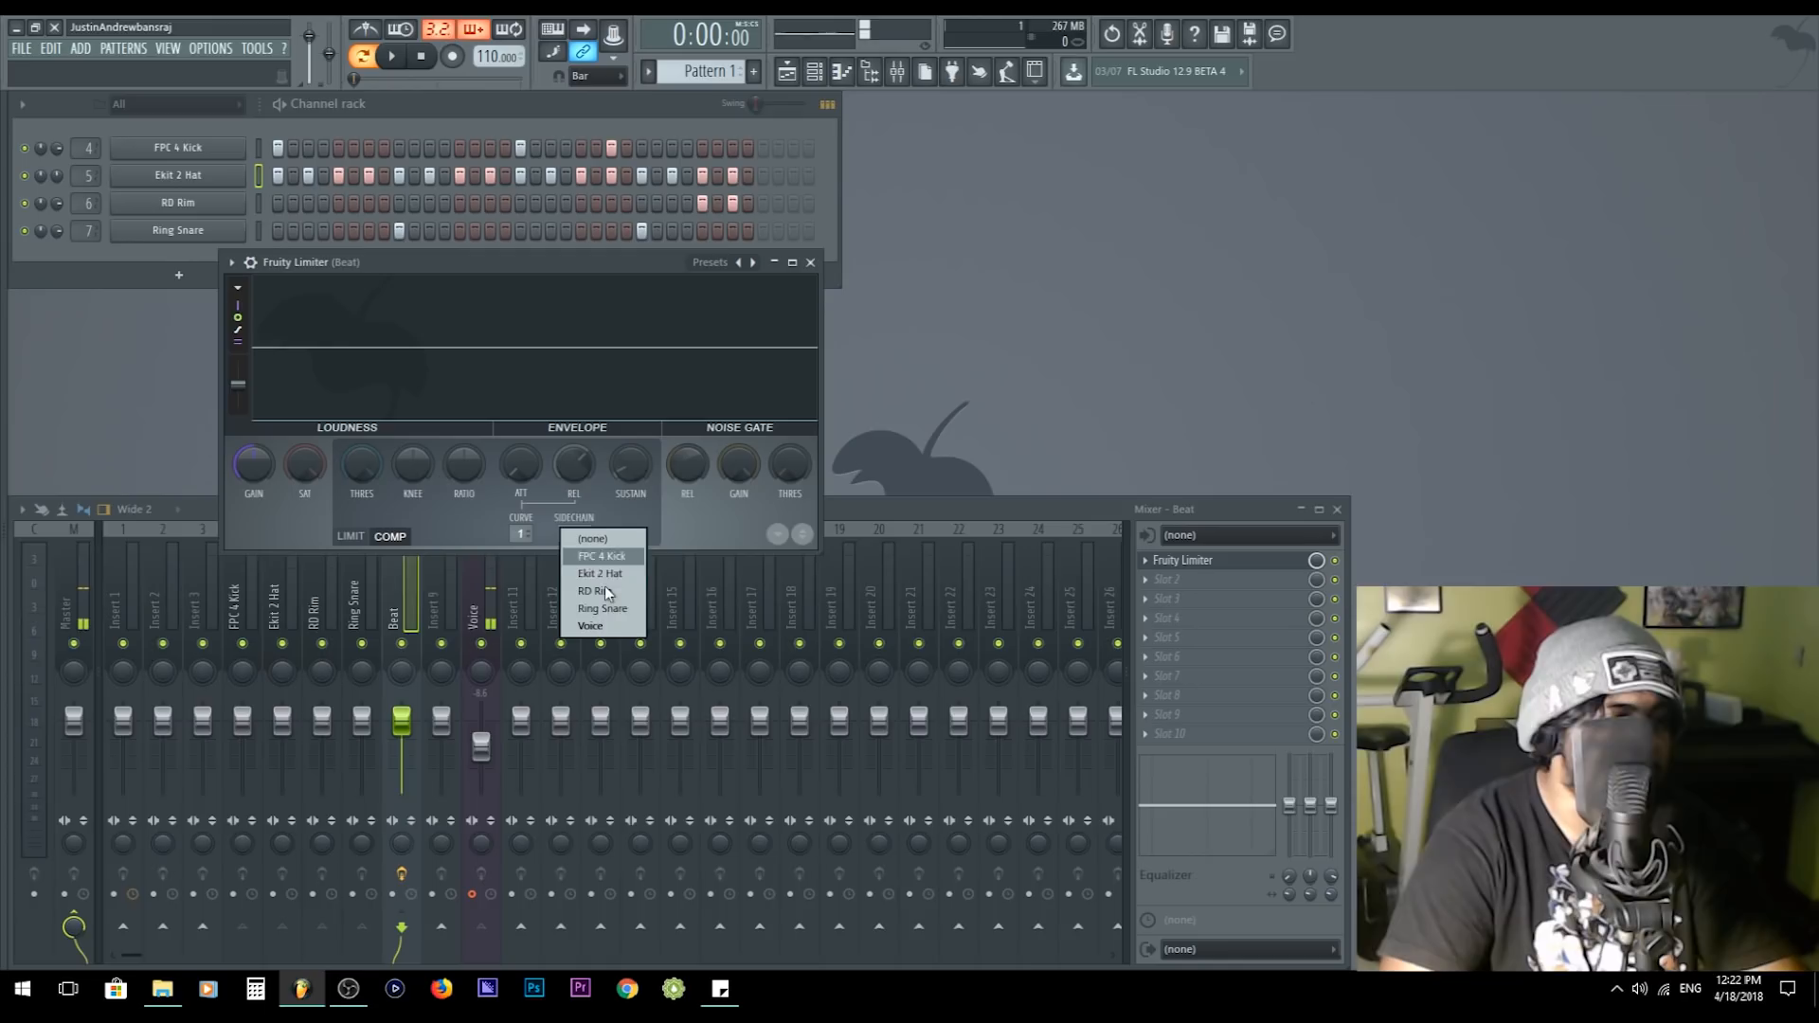
{"action": "left_click", "coordinate": [592, 625]}
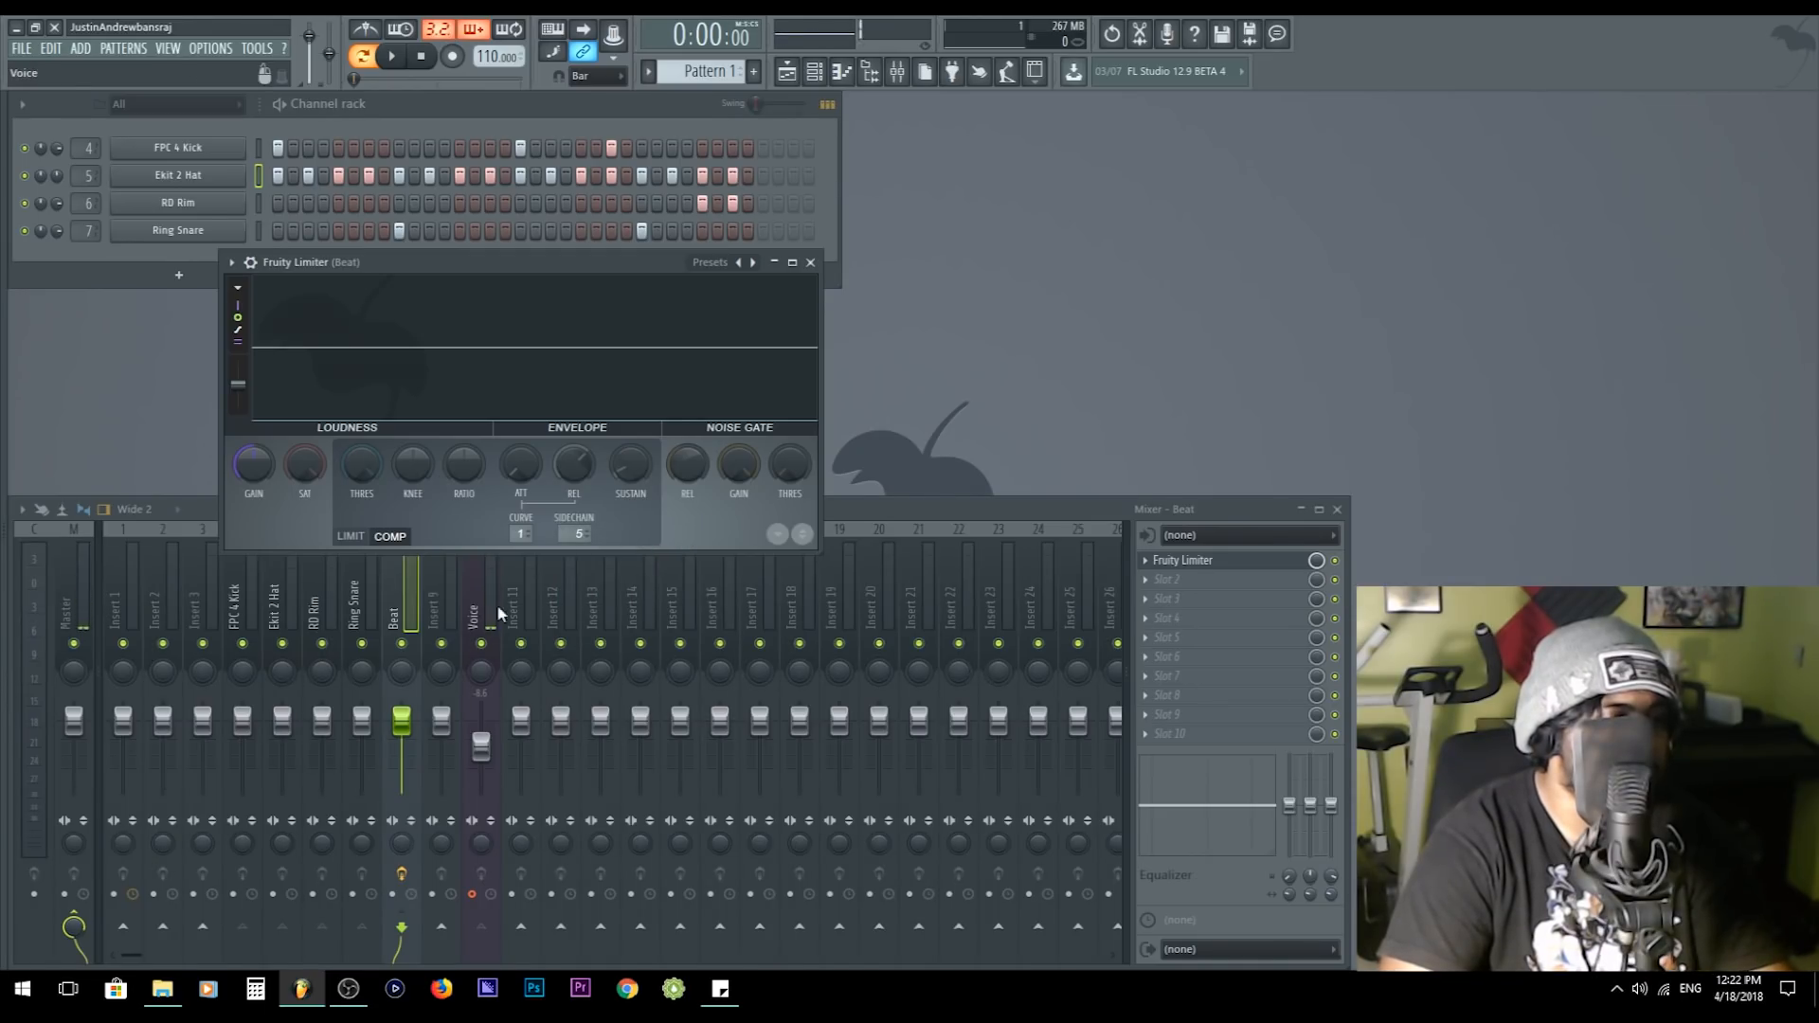
{"action": "left_click", "coordinate": [399, 611]}
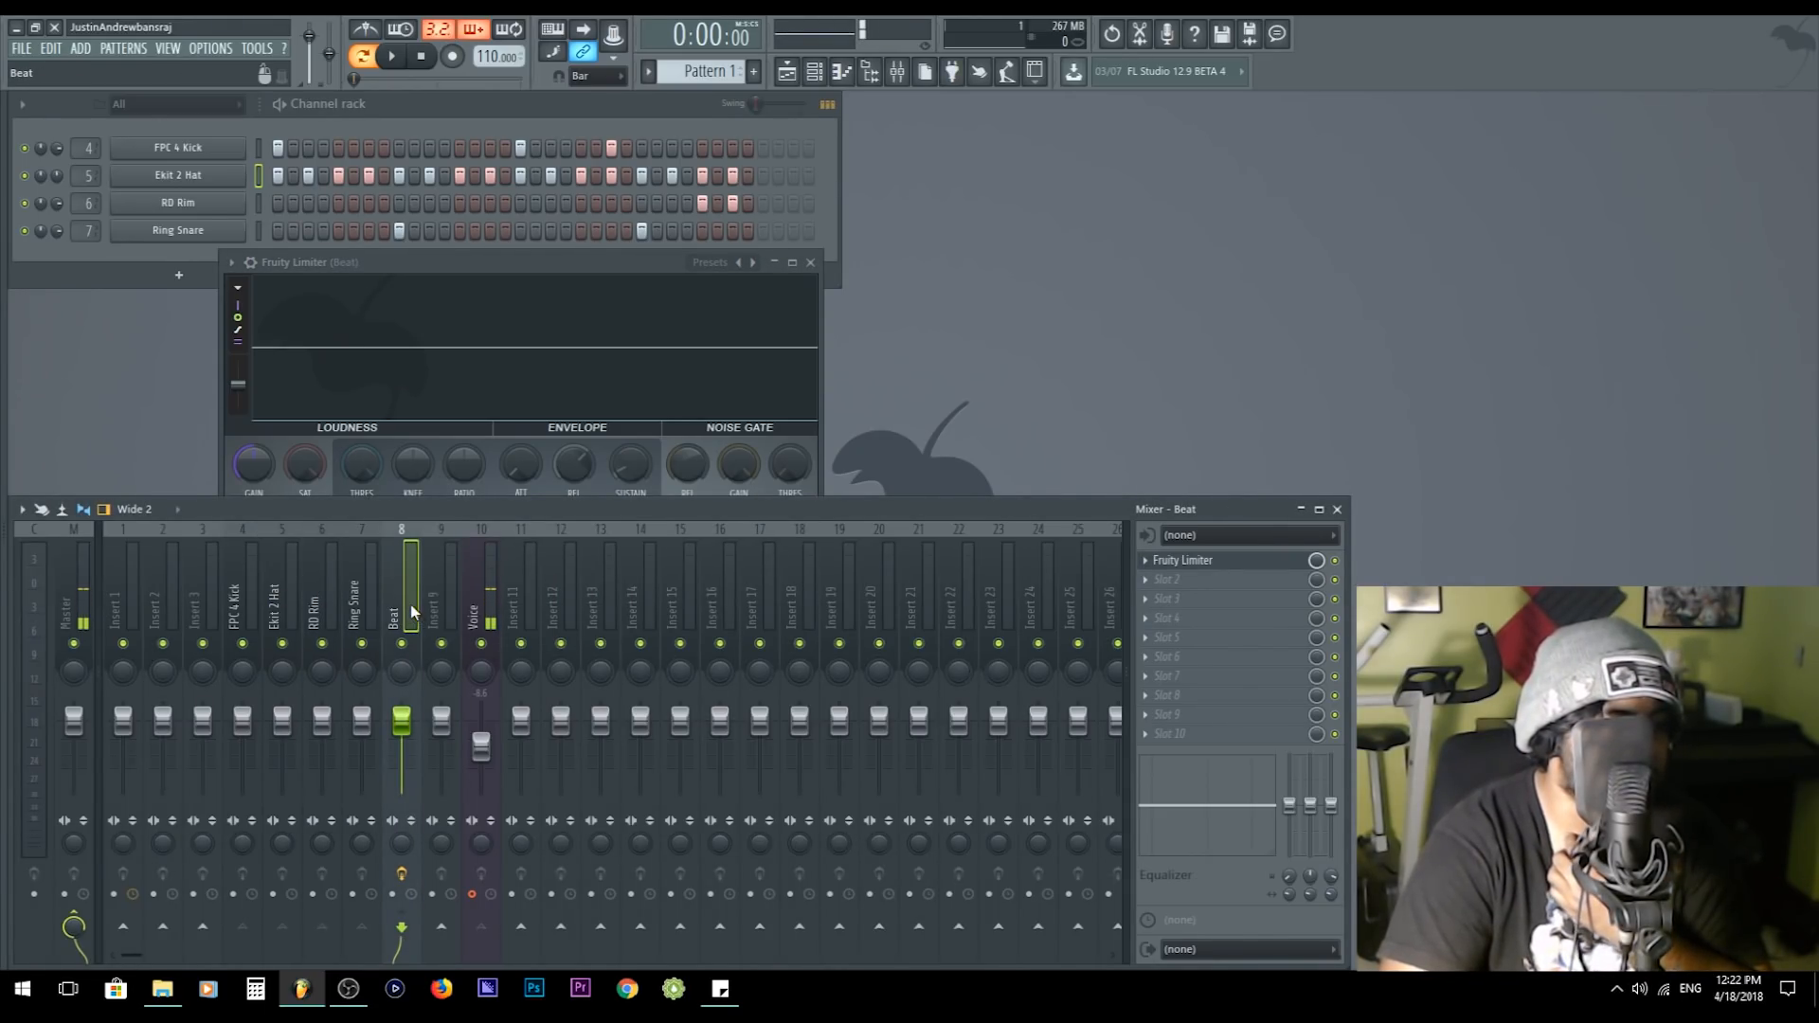
{"action": "left_click", "coordinate": [518, 373]}
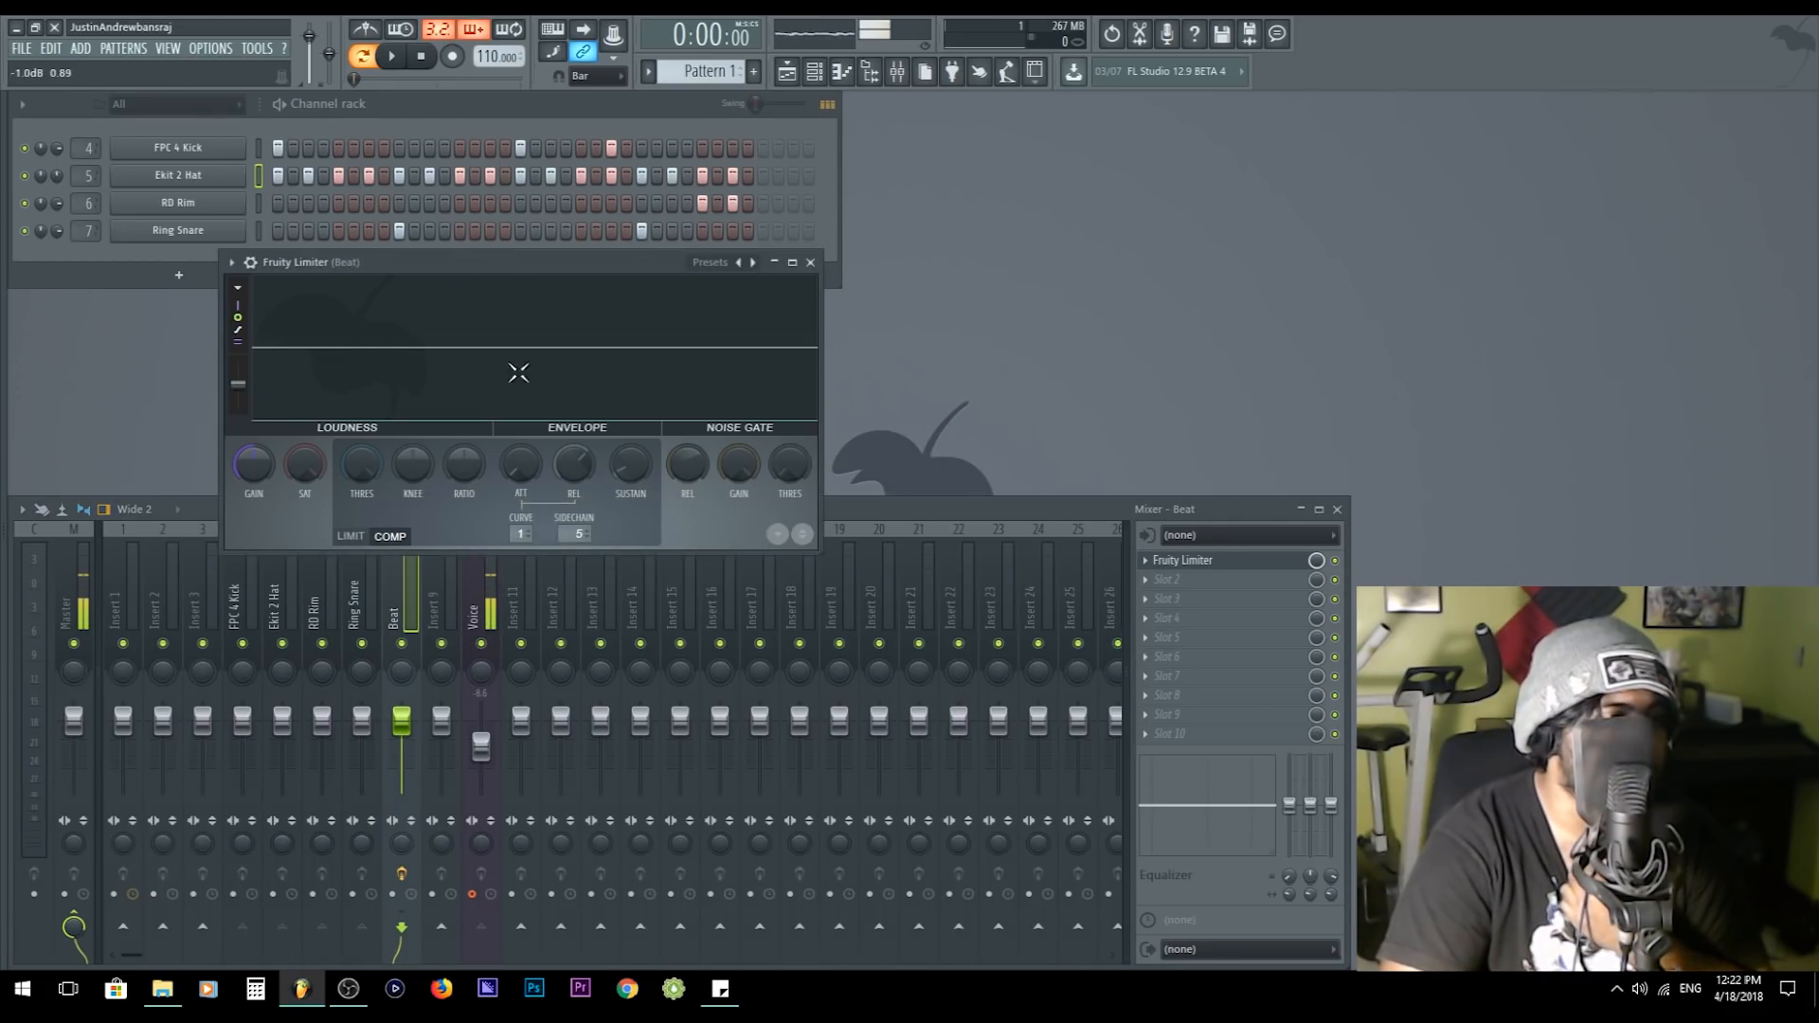
{"action": "right_click", "coordinate": [577, 539]}
{"action": "left_click", "coordinate": [619, 638]}
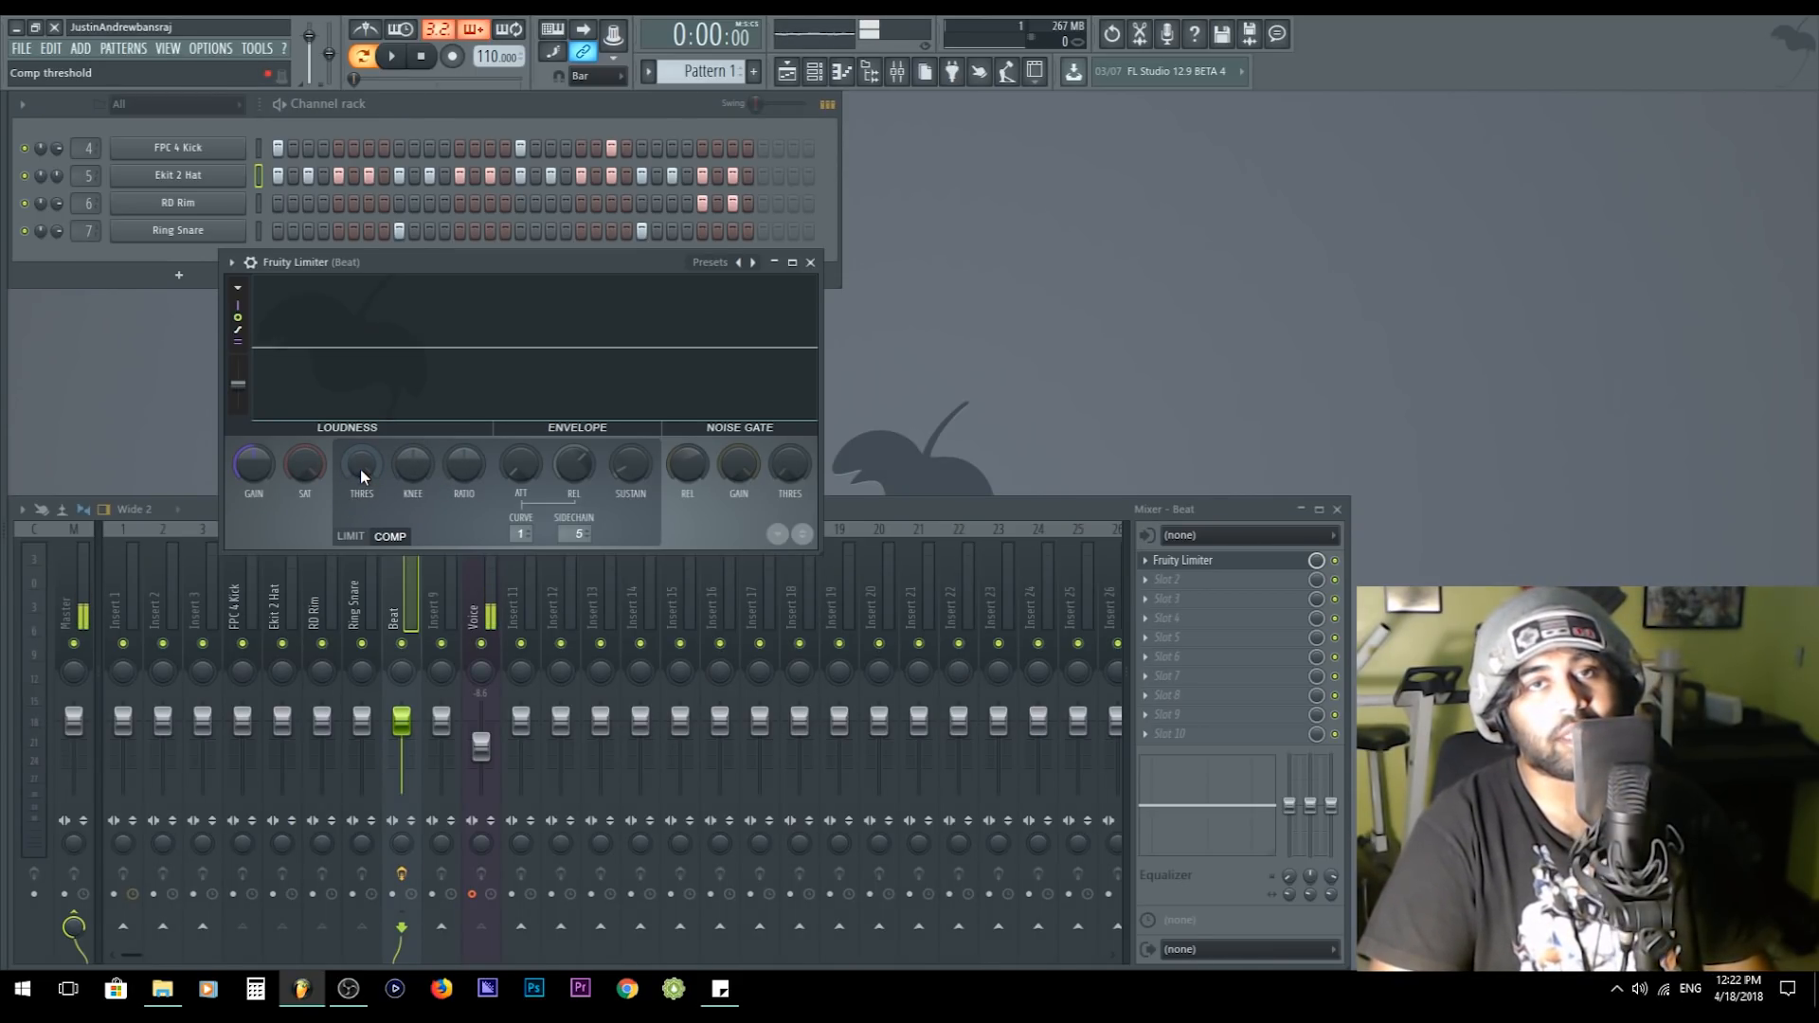
- Play the beat briefly while lowering the compressor threshold and raising its ratio to about 3.8:1
{"action": "key", "text": "space"}
{"action": "left_click_drag", "start_coordinate": [362, 462], "coordinate": [466, 426]}
{"action": "key", "text": "space"}
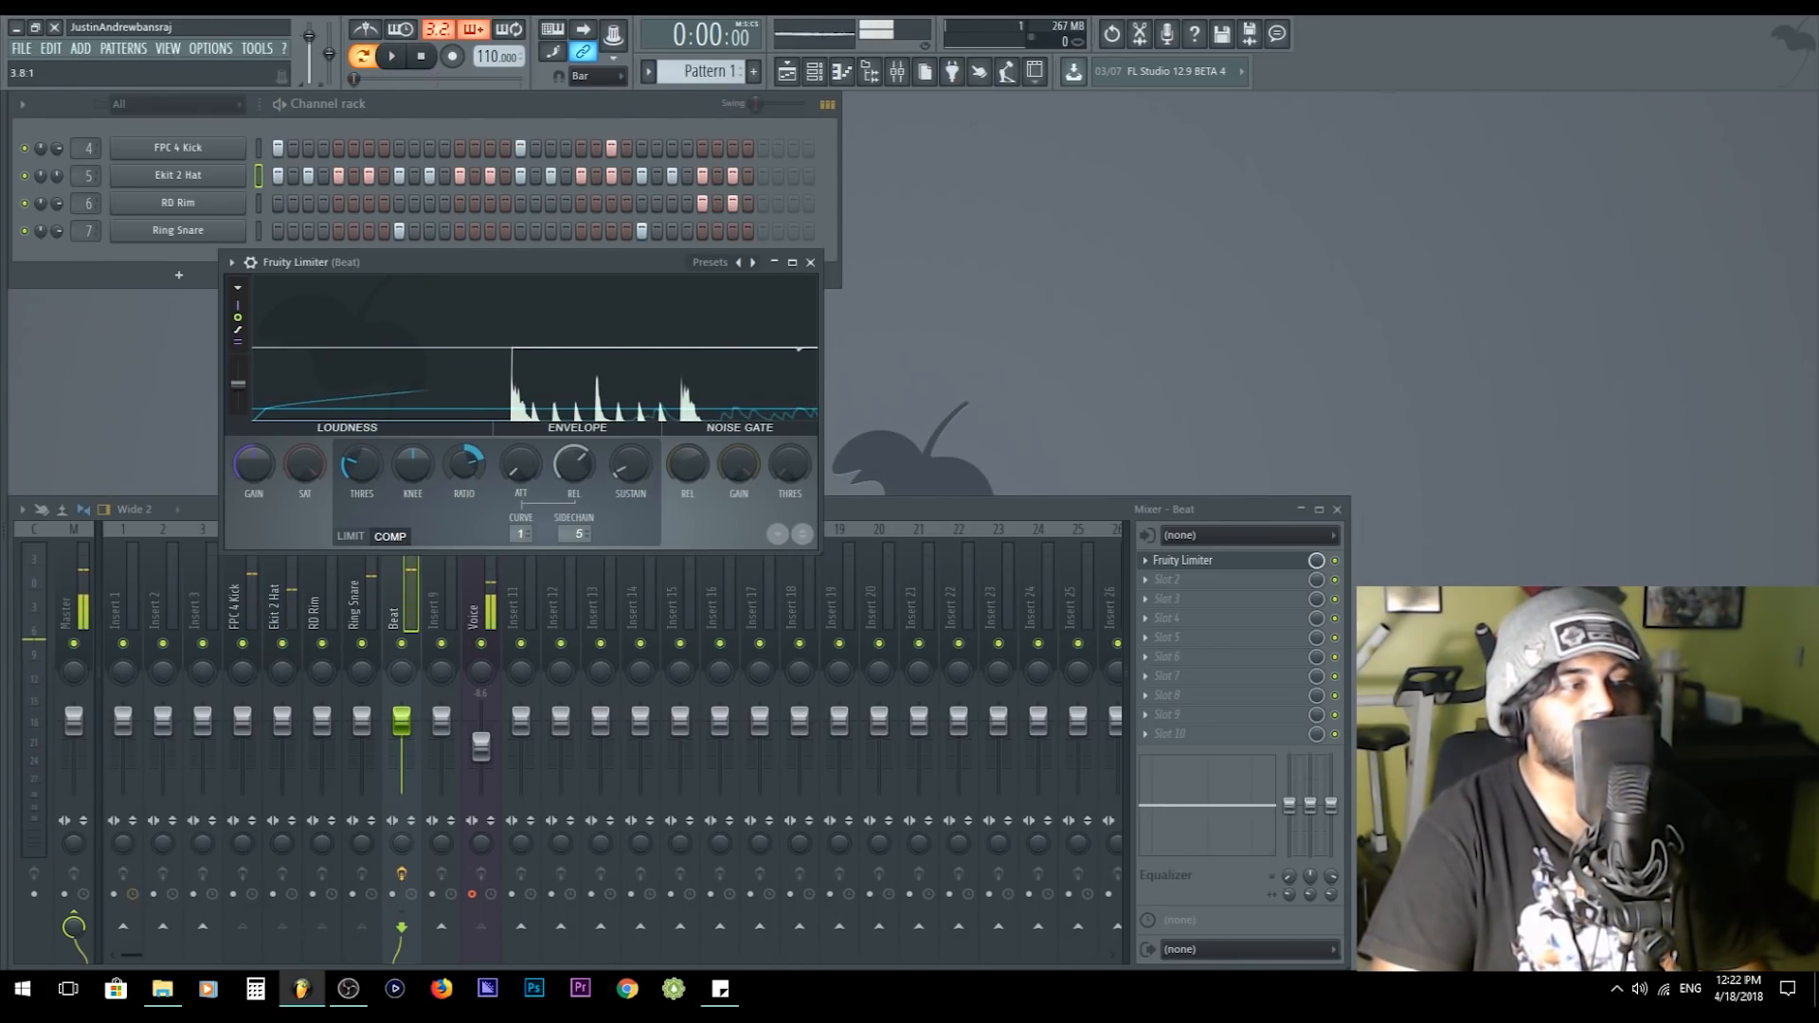
- Lower the compressor threshold to about -25.1 dB and raise the ratio further while the beat plays
{"action": "left_click_drag", "start_coordinate": [382, 469], "coordinate": [383, 489]}
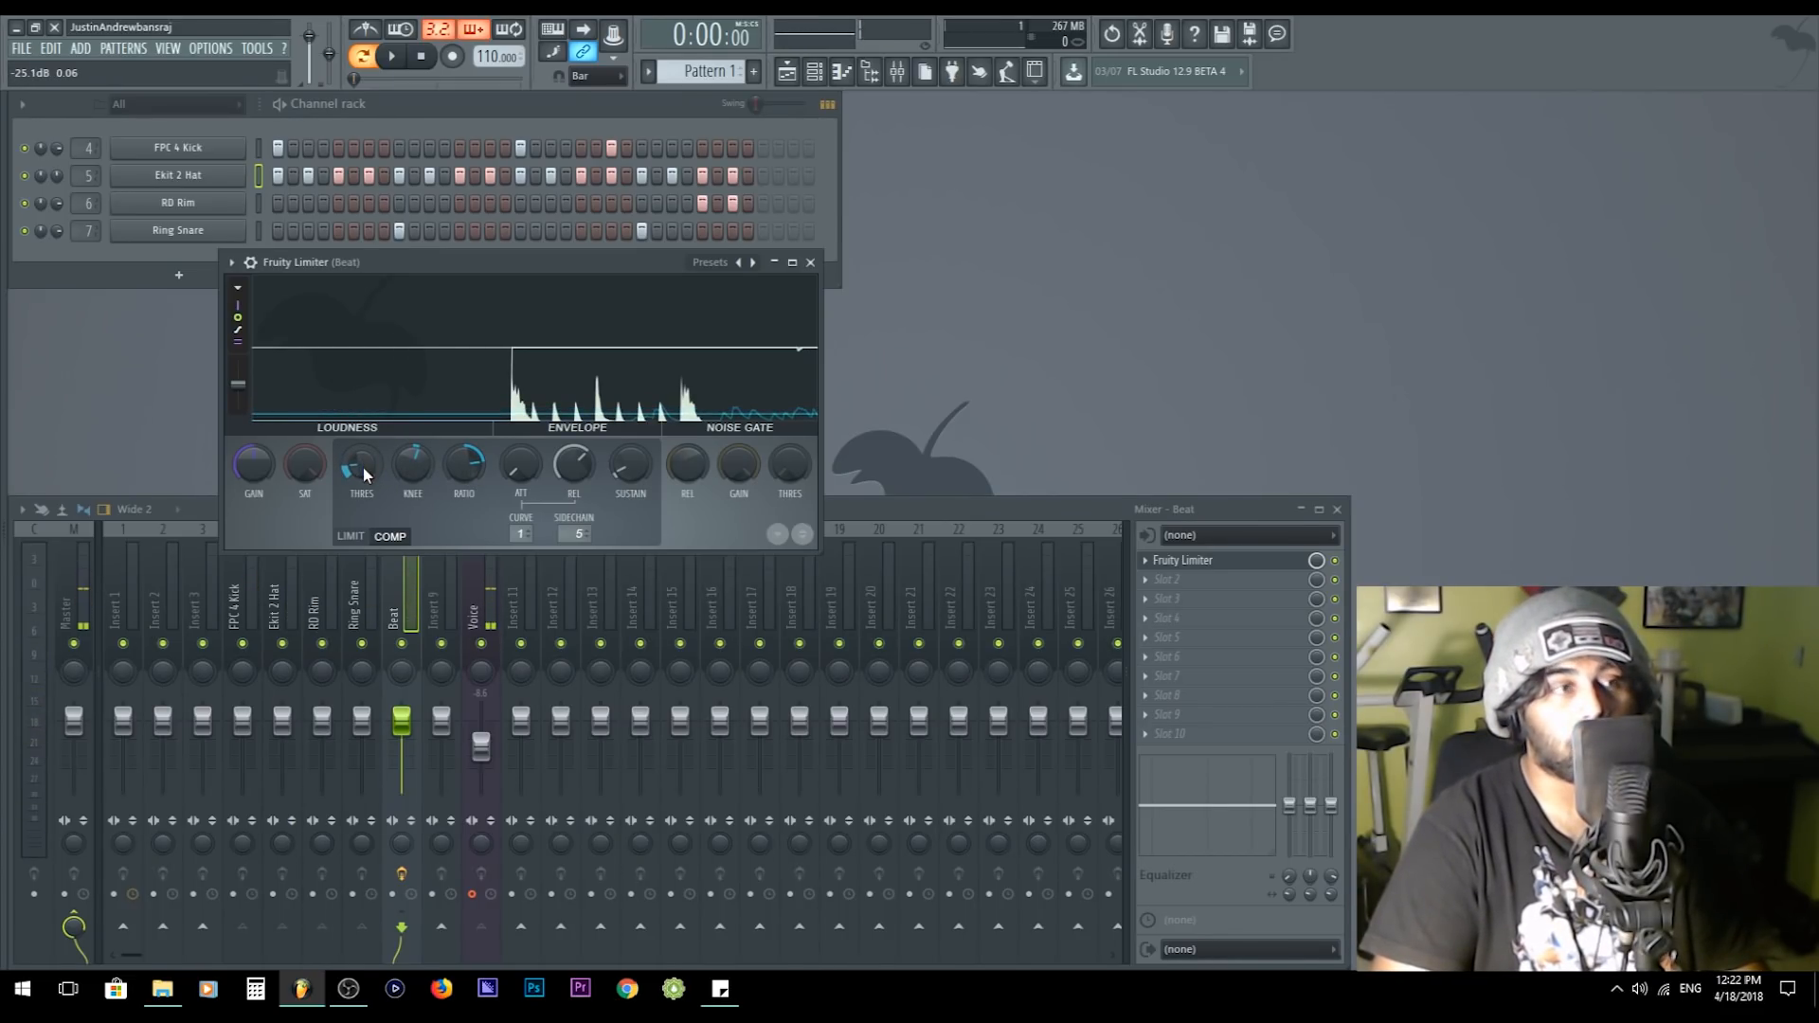
{"action": "key", "text": "space"}
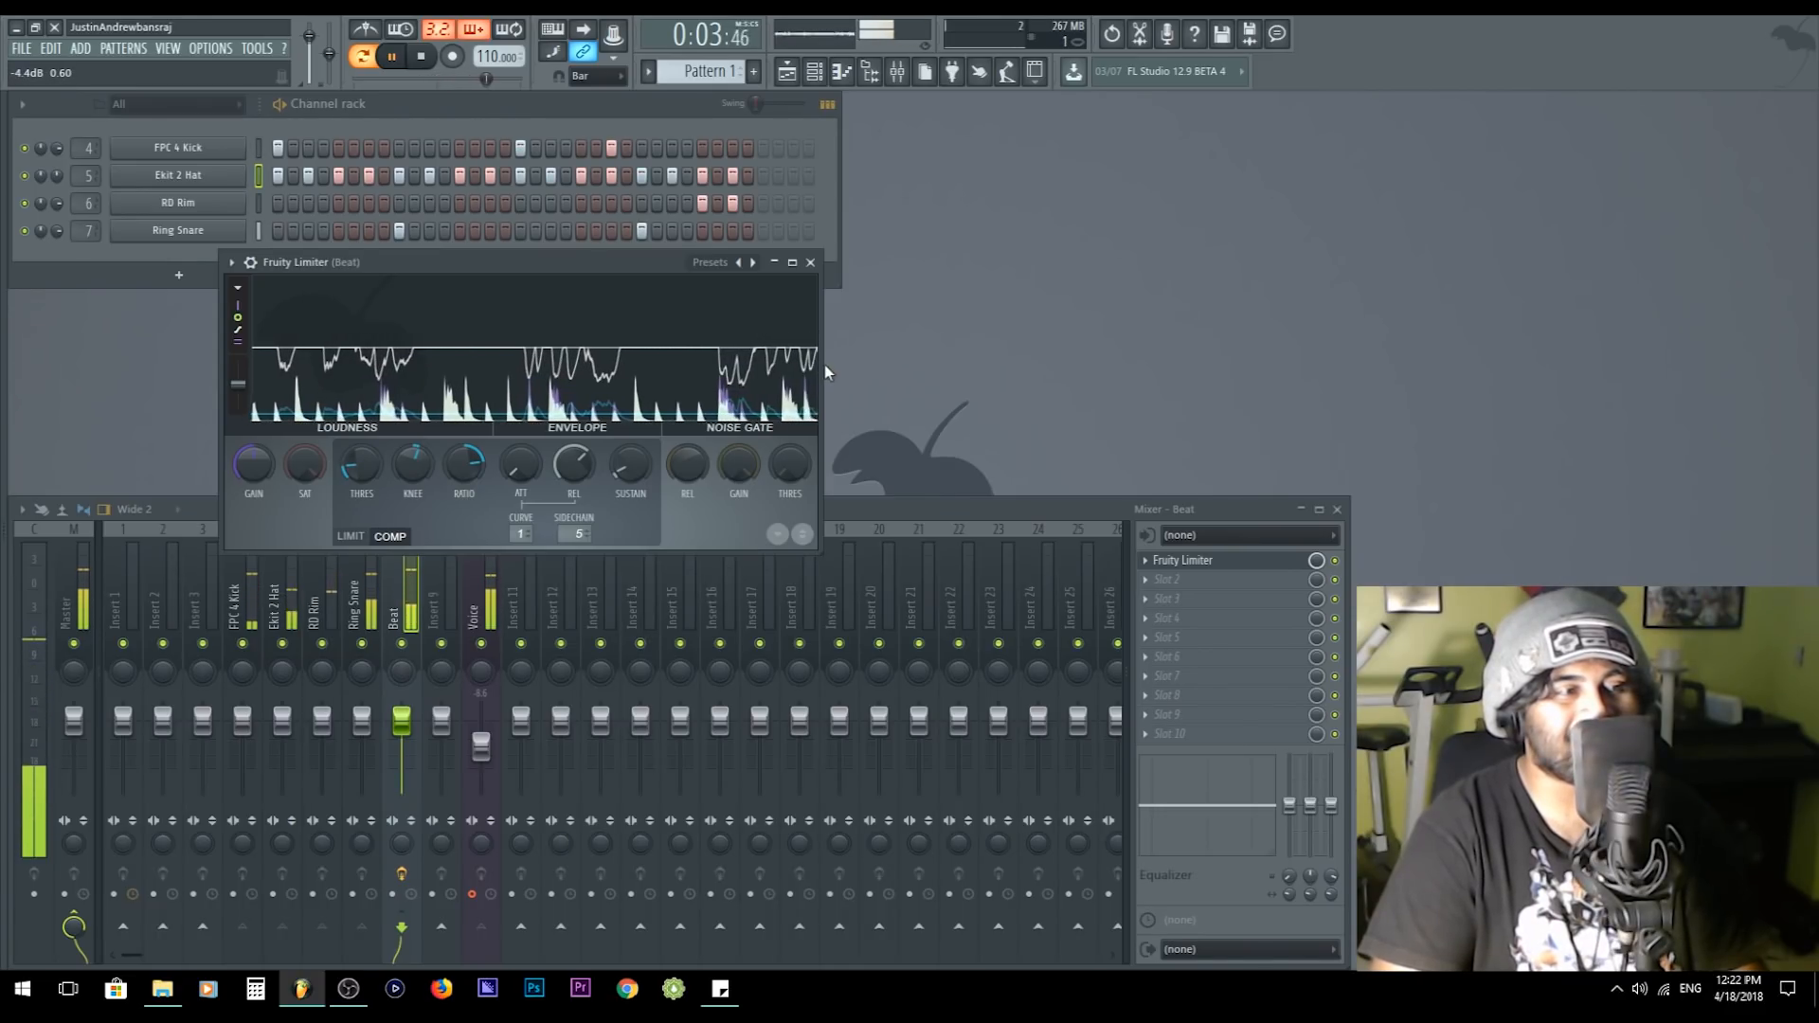
{"action": "left_click_drag", "start_coordinate": [462, 466], "coordinate": [461, 407]}
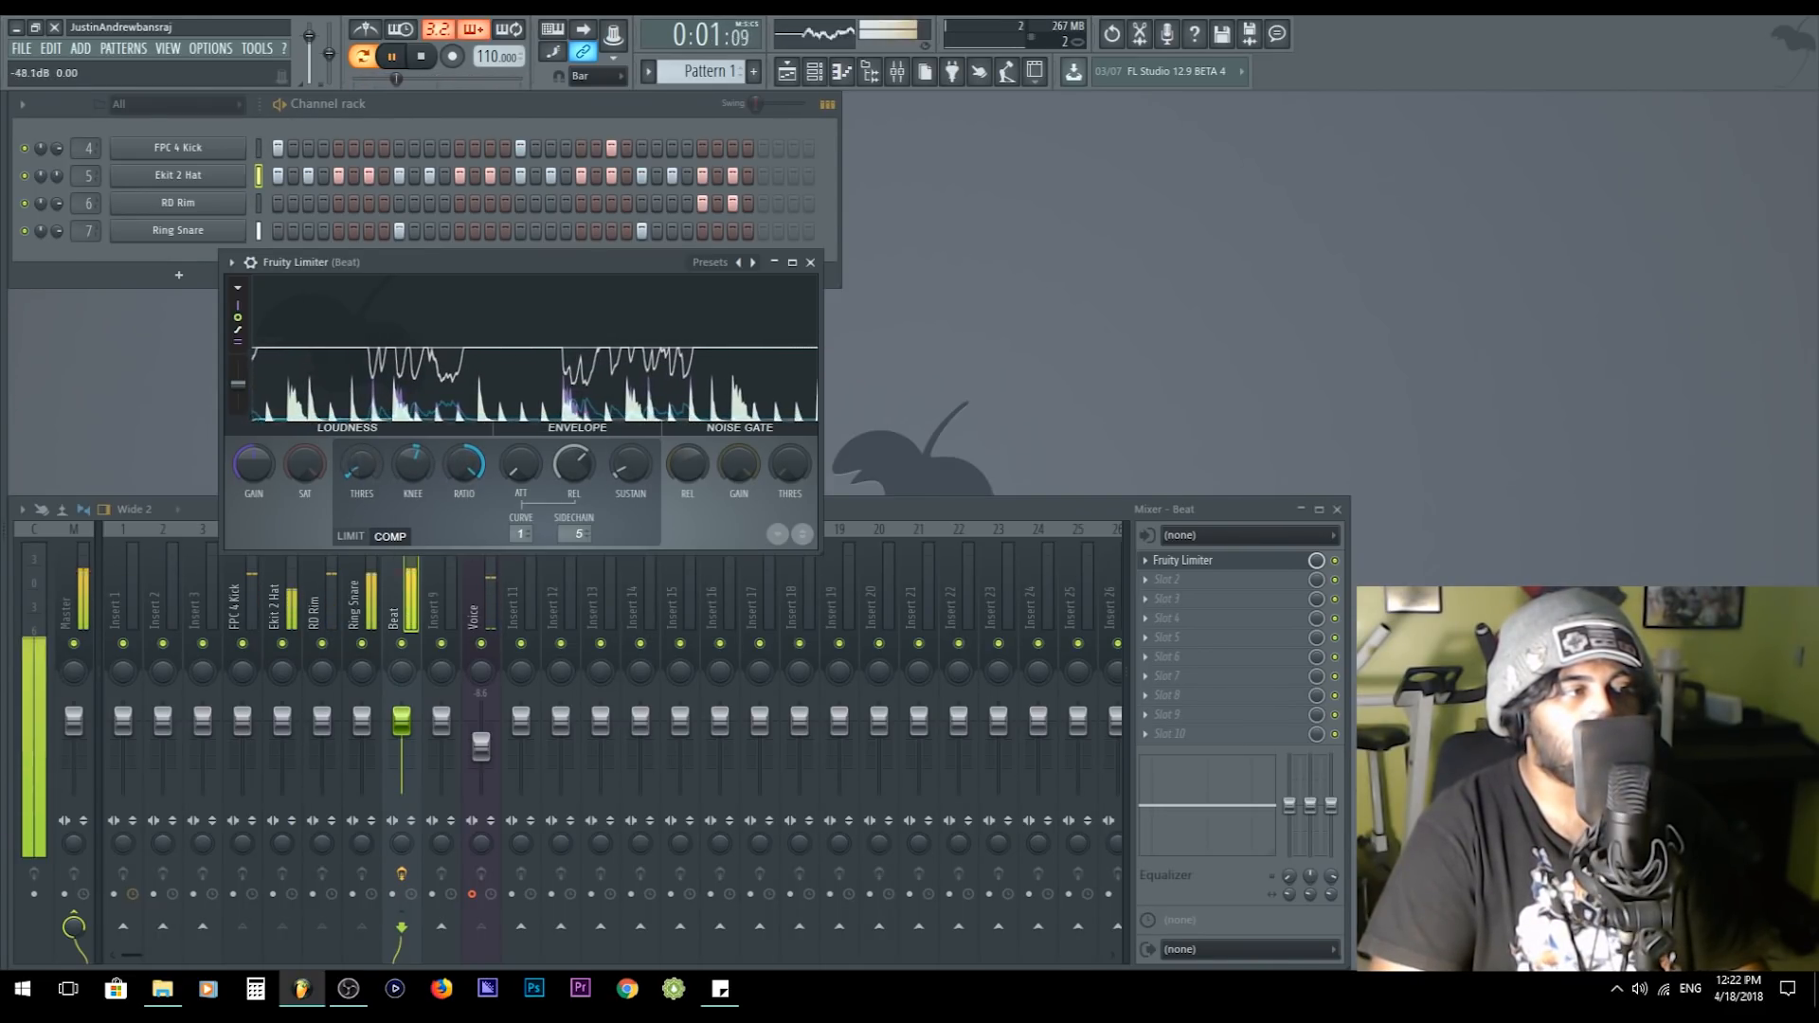
- Load a second Fruity Limiter on the Beat track, play the beat through it, and close its window
{"action": "left_click", "coordinate": [418, 589]}
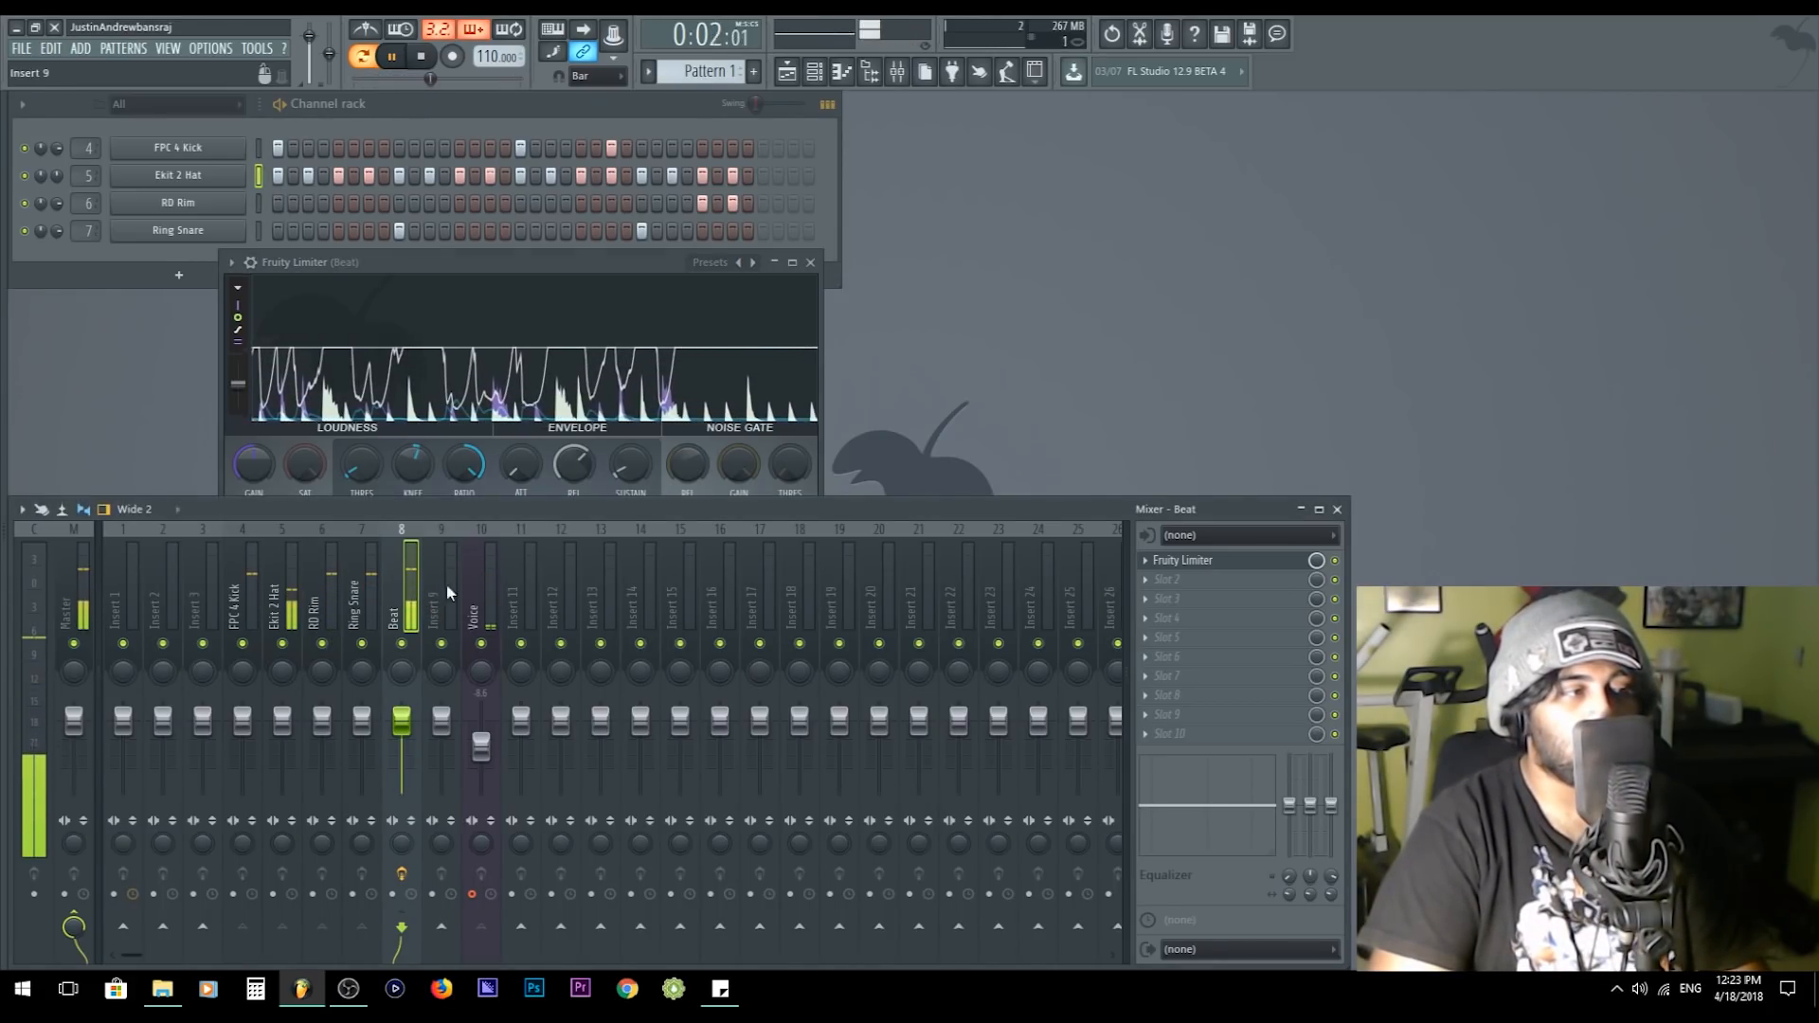
{"action": "key", "text": "space"}
{"action": "scroll", "coordinate": [1215, 565], "scroll_direction": "down", "scroll_amount": 1}
{"action": "left_click", "coordinate": [1214, 564]}
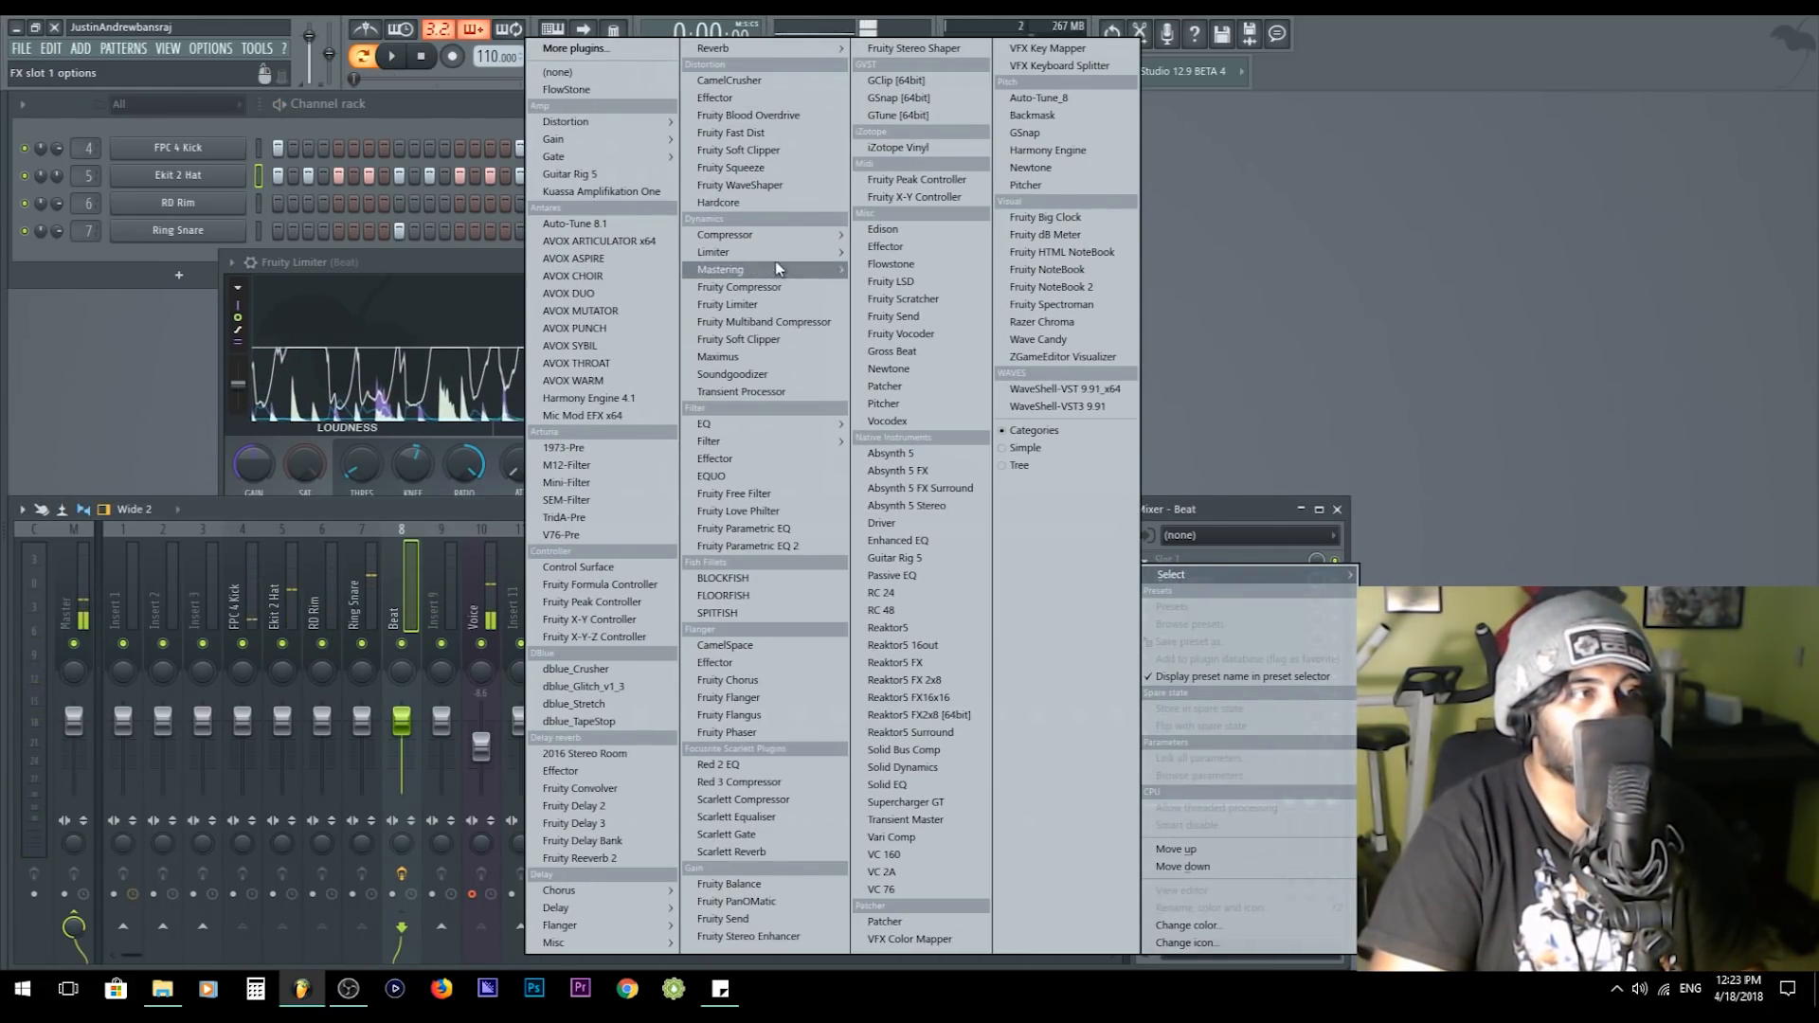
{"action": "left_click", "coordinate": [607, 249]}
{"action": "left_click_drag", "start_coordinate": [174, 517], "coordinate": [174, 470]}
{"action": "key", "text": "space"}
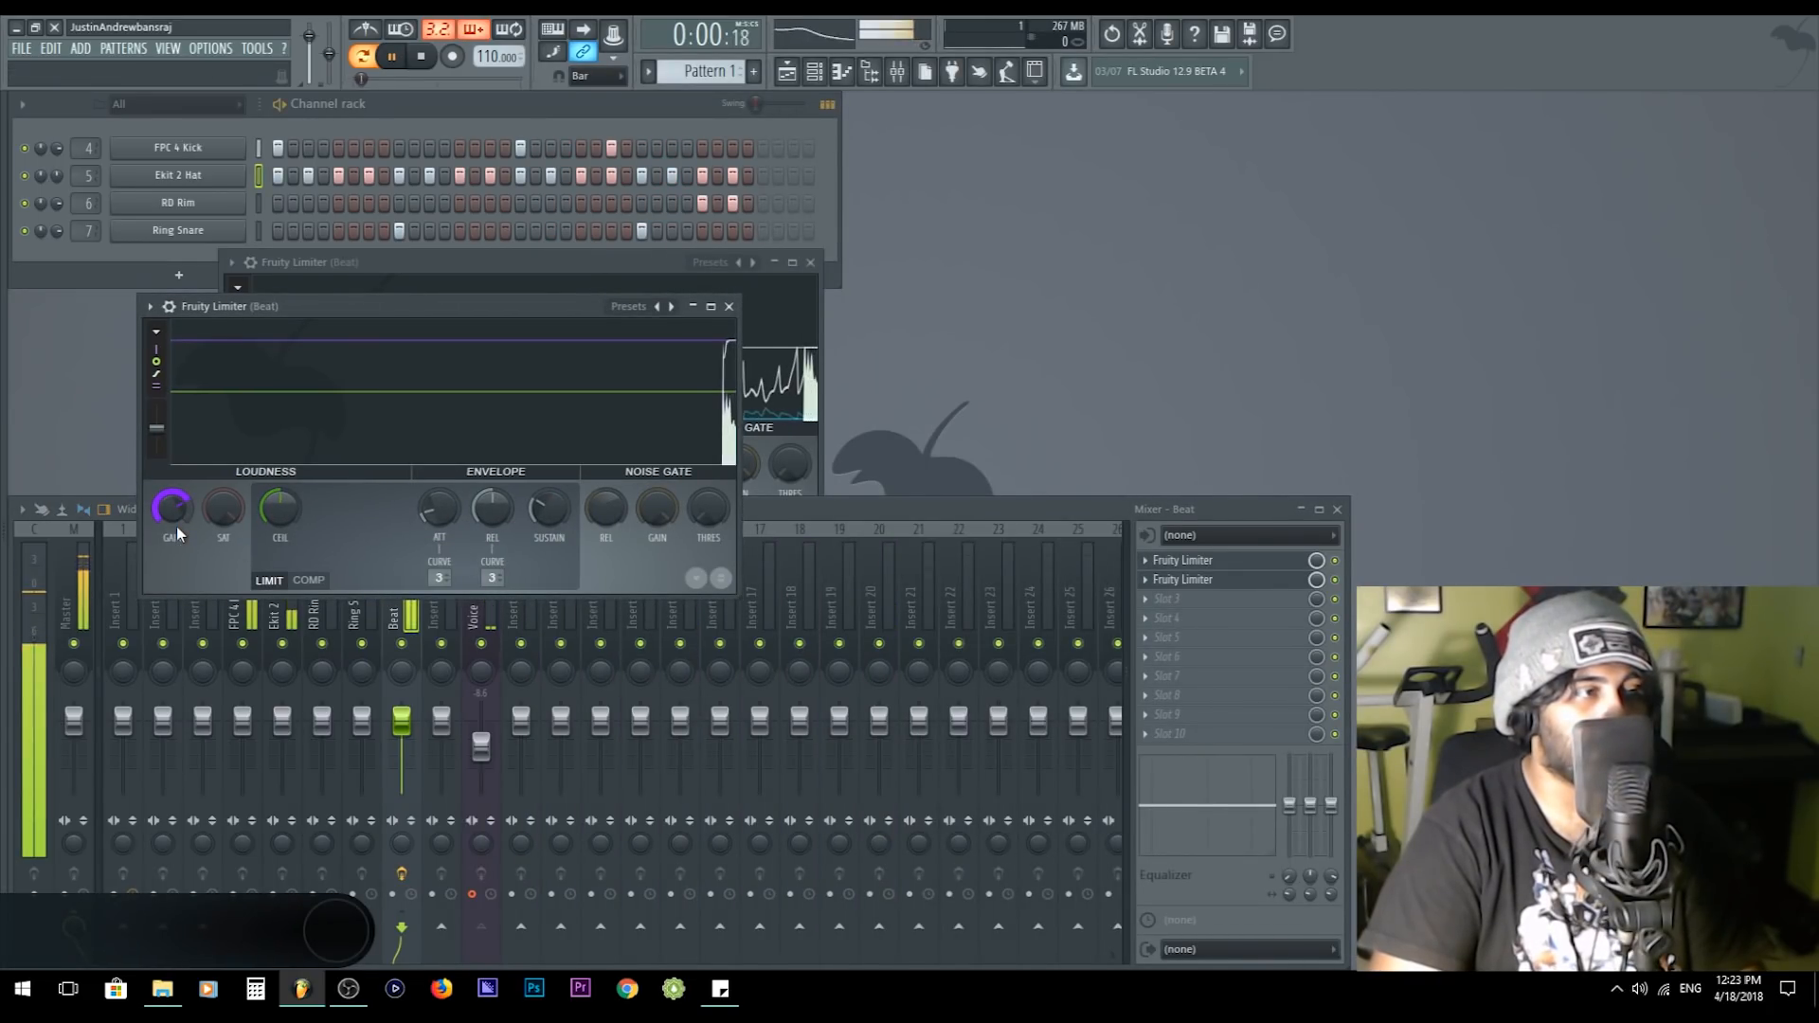
{"action": "left_click", "coordinate": [729, 306]}
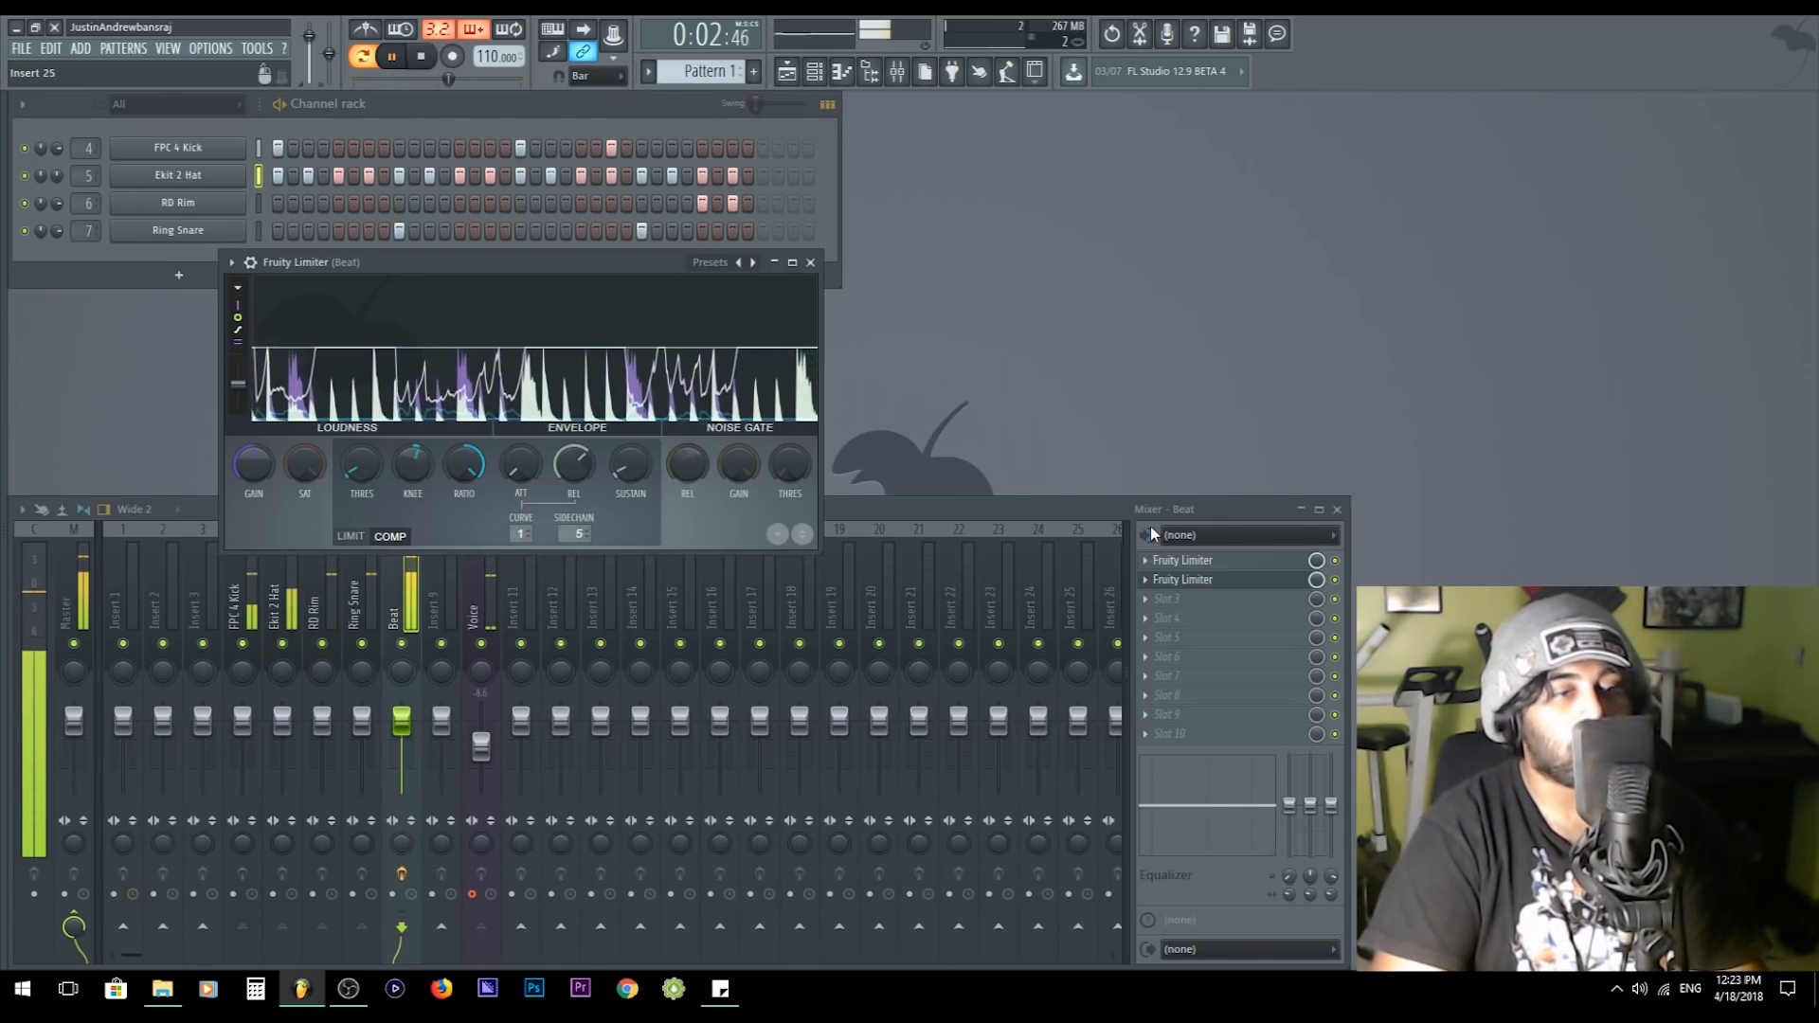
- Stop playback and remove the extra Fruity Limiter from the Beat track
{"action": "left_click", "coordinate": [1239, 580]}
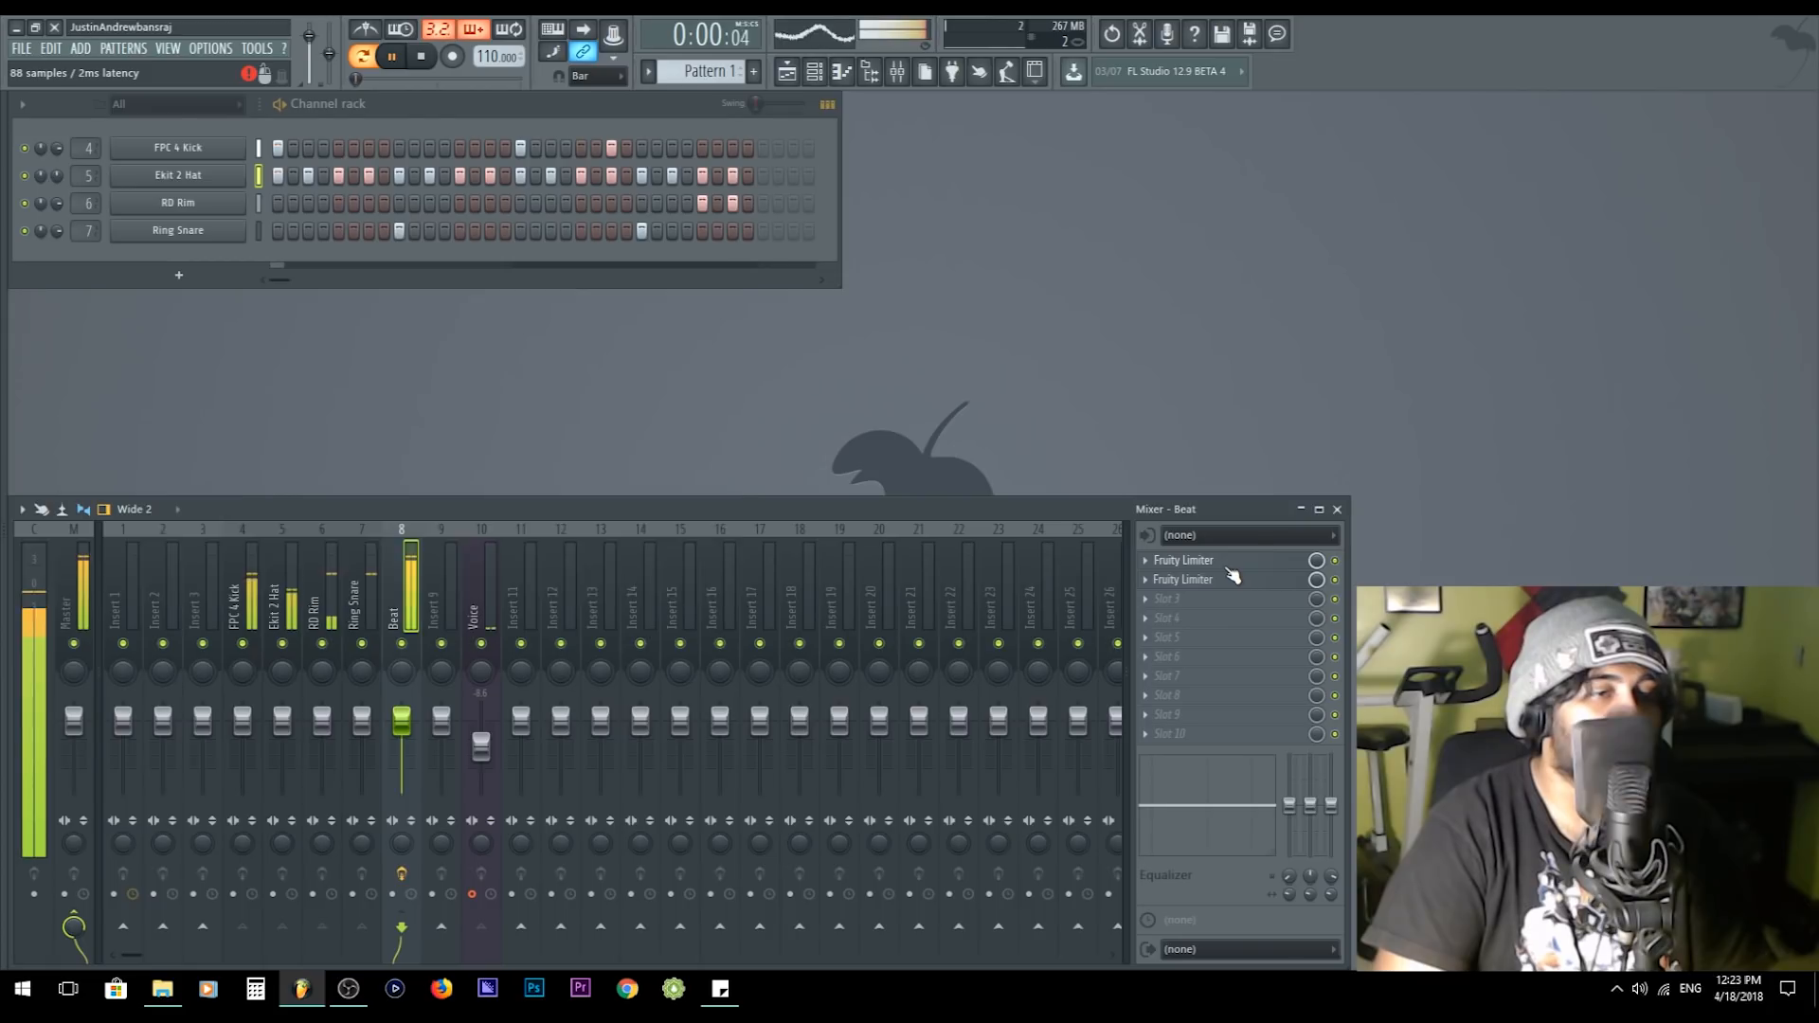
{"action": "left_click", "coordinate": [1230, 563]}
{"action": "key", "text": "space"}
{"action": "left_click", "coordinate": [1146, 560]}
{"action": "mouse_move", "coordinate": [1158, 547]}
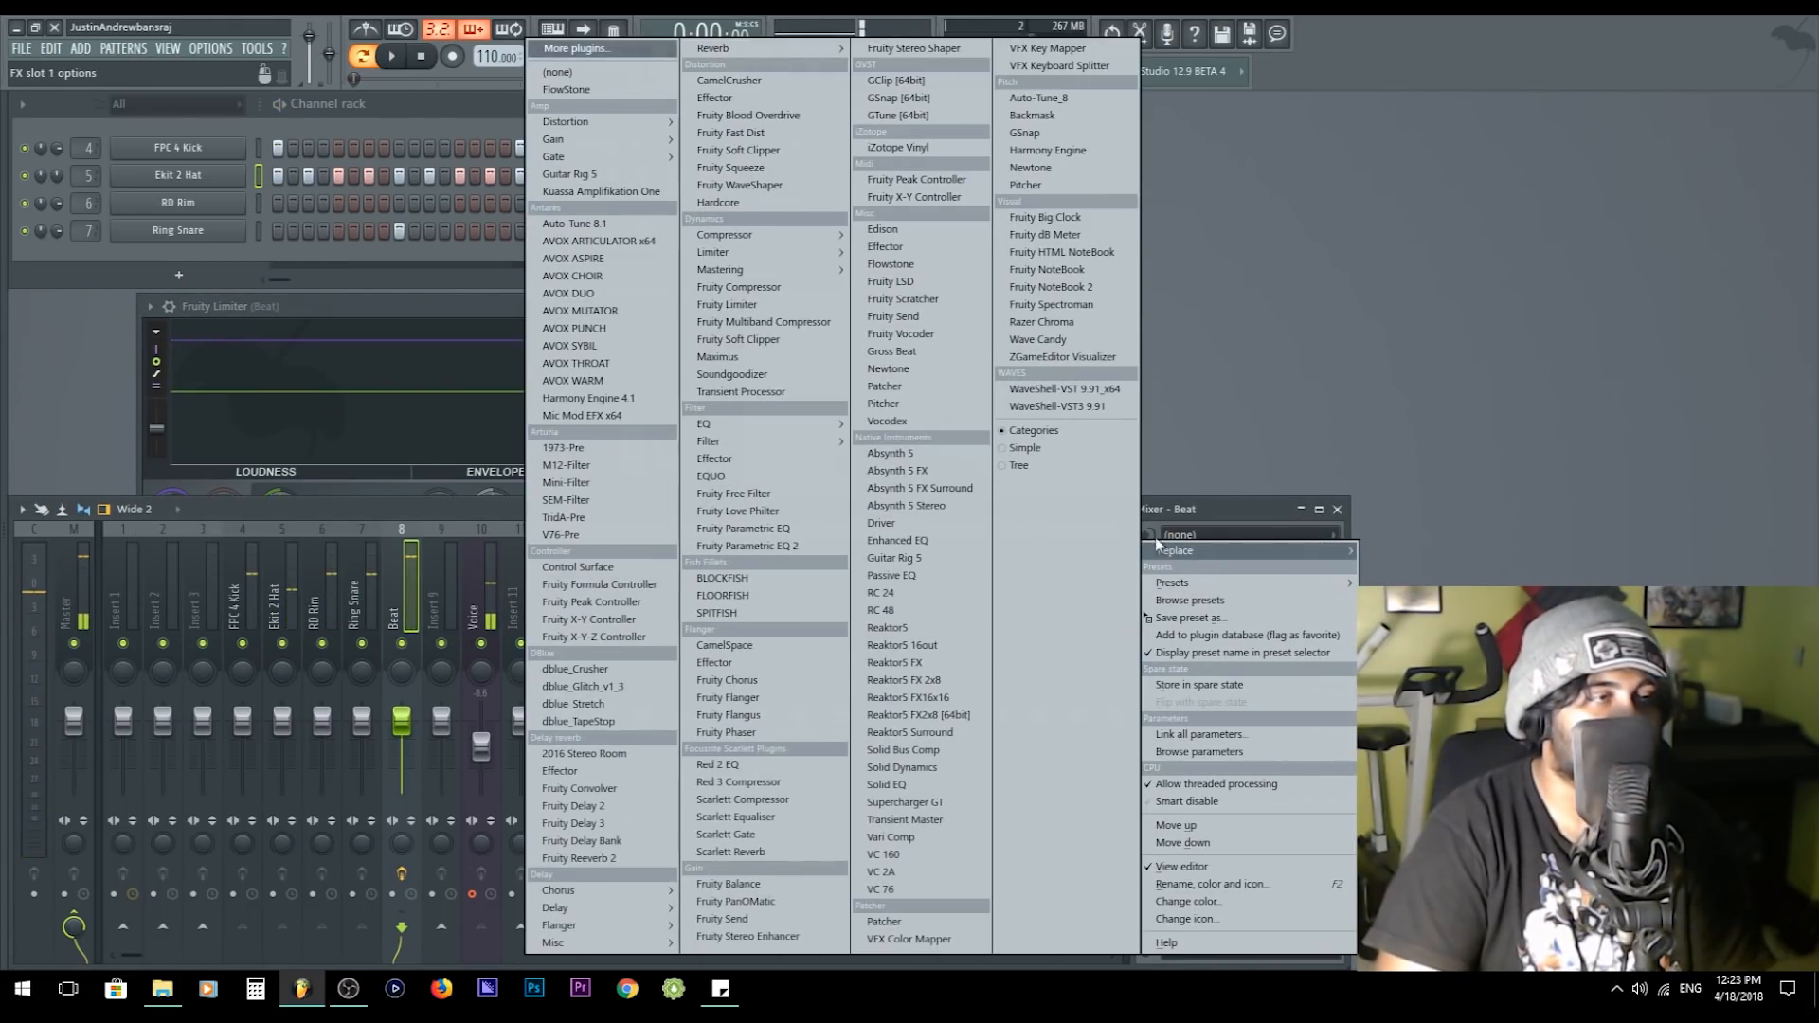
{"action": "left_click", "coordinate": [571, 73]}
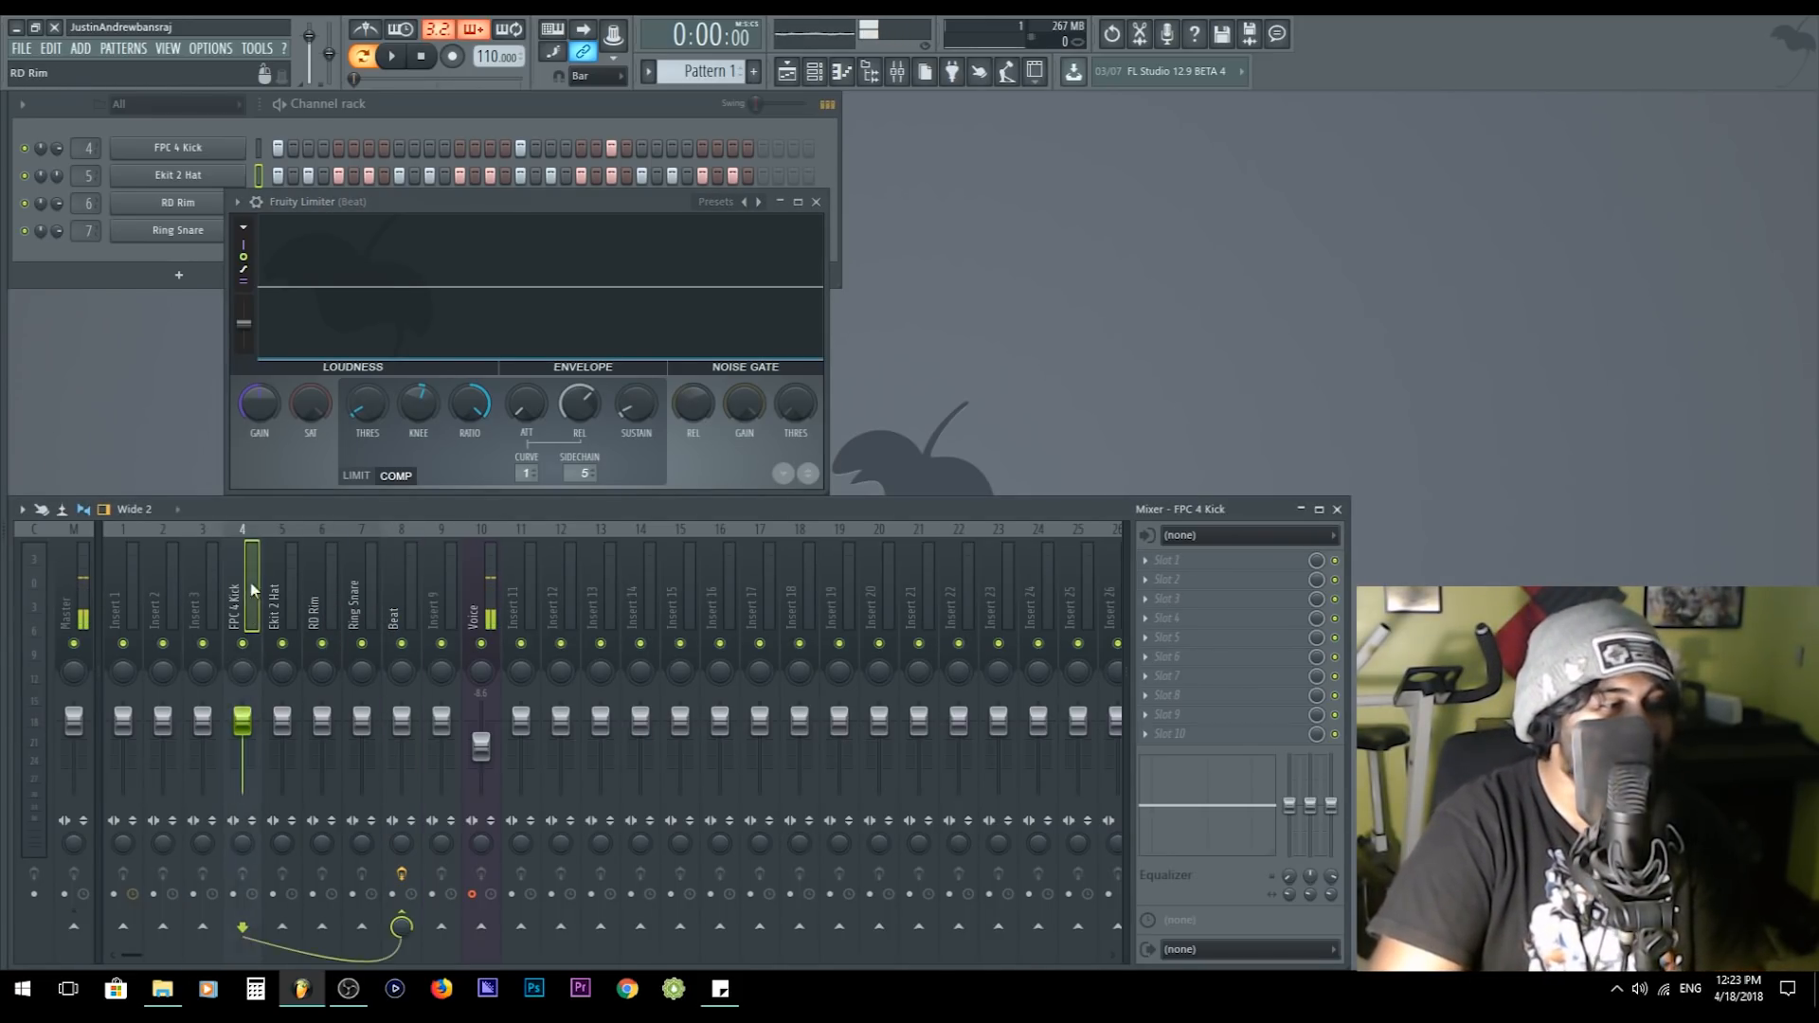
- Check the routing of the Ring Snare, Voice and Beat tracks, and remove the remaining Fruity Limiter from Beat
{"action": "left_click", "coordinate": [364, 587]}
{"action": "left_click", "coordinate": [495, 594]}
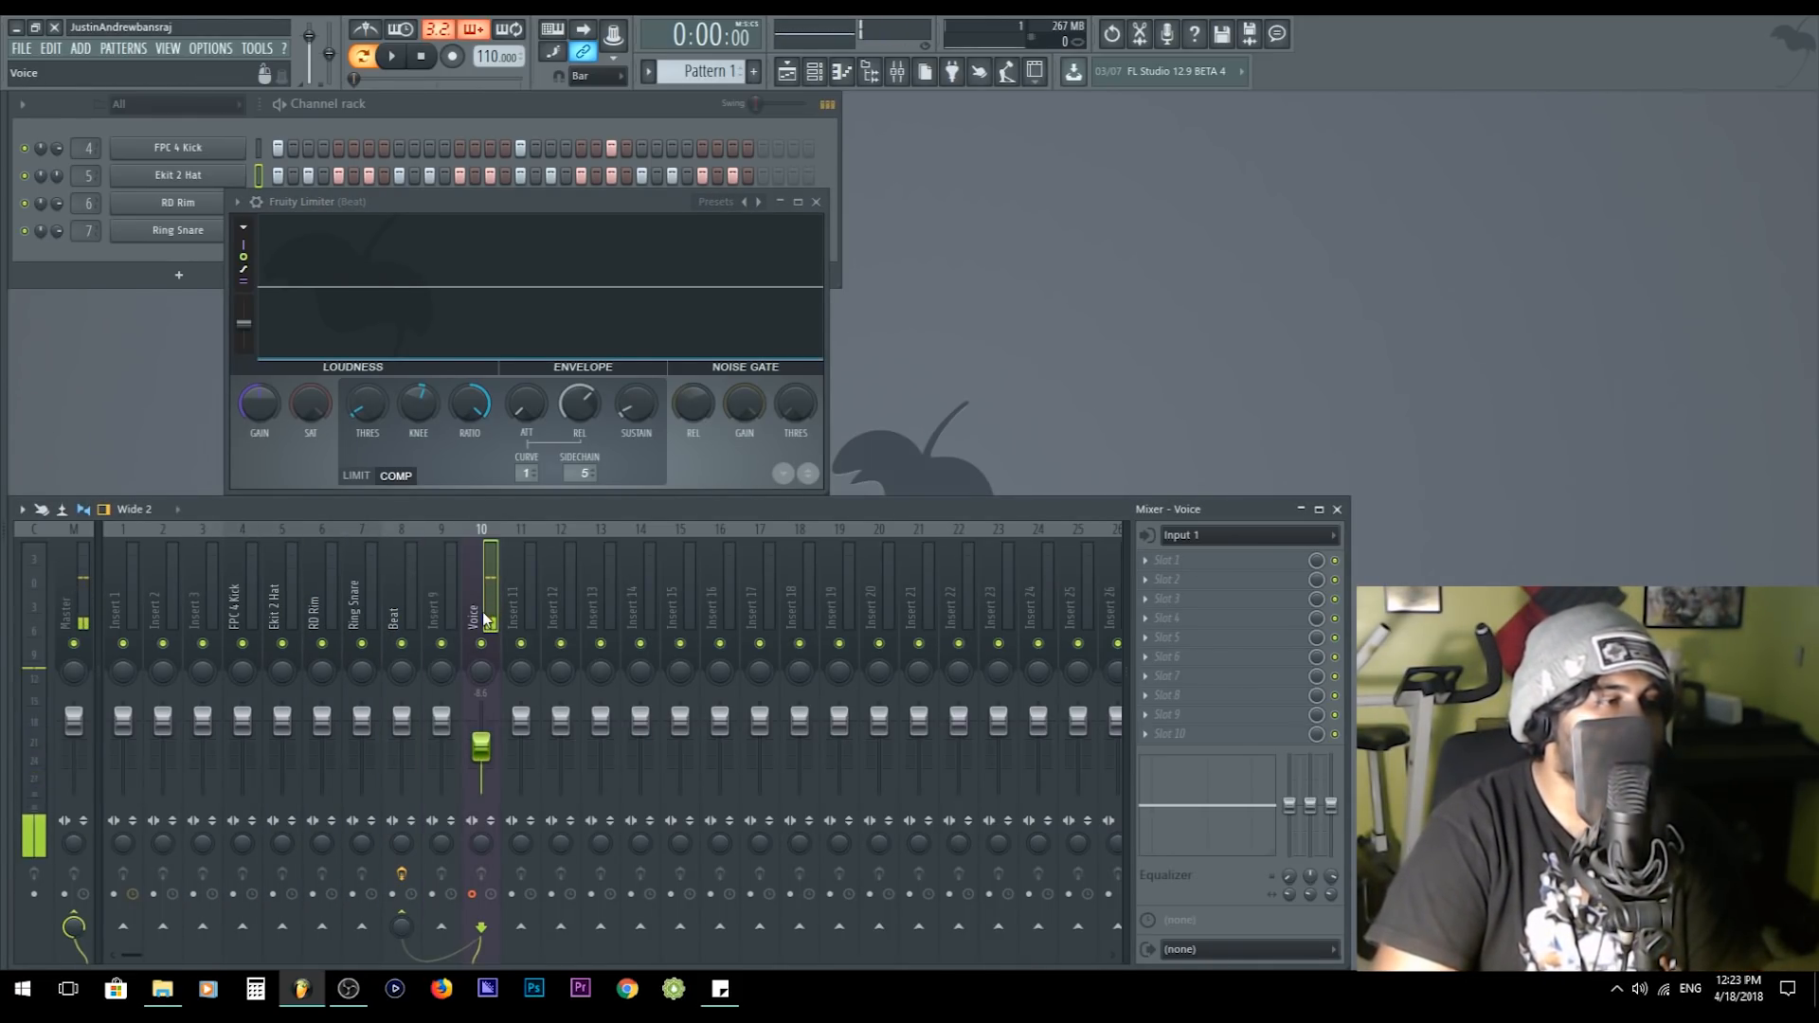
{"action": "left_click", "coordinate": [399, 607]}
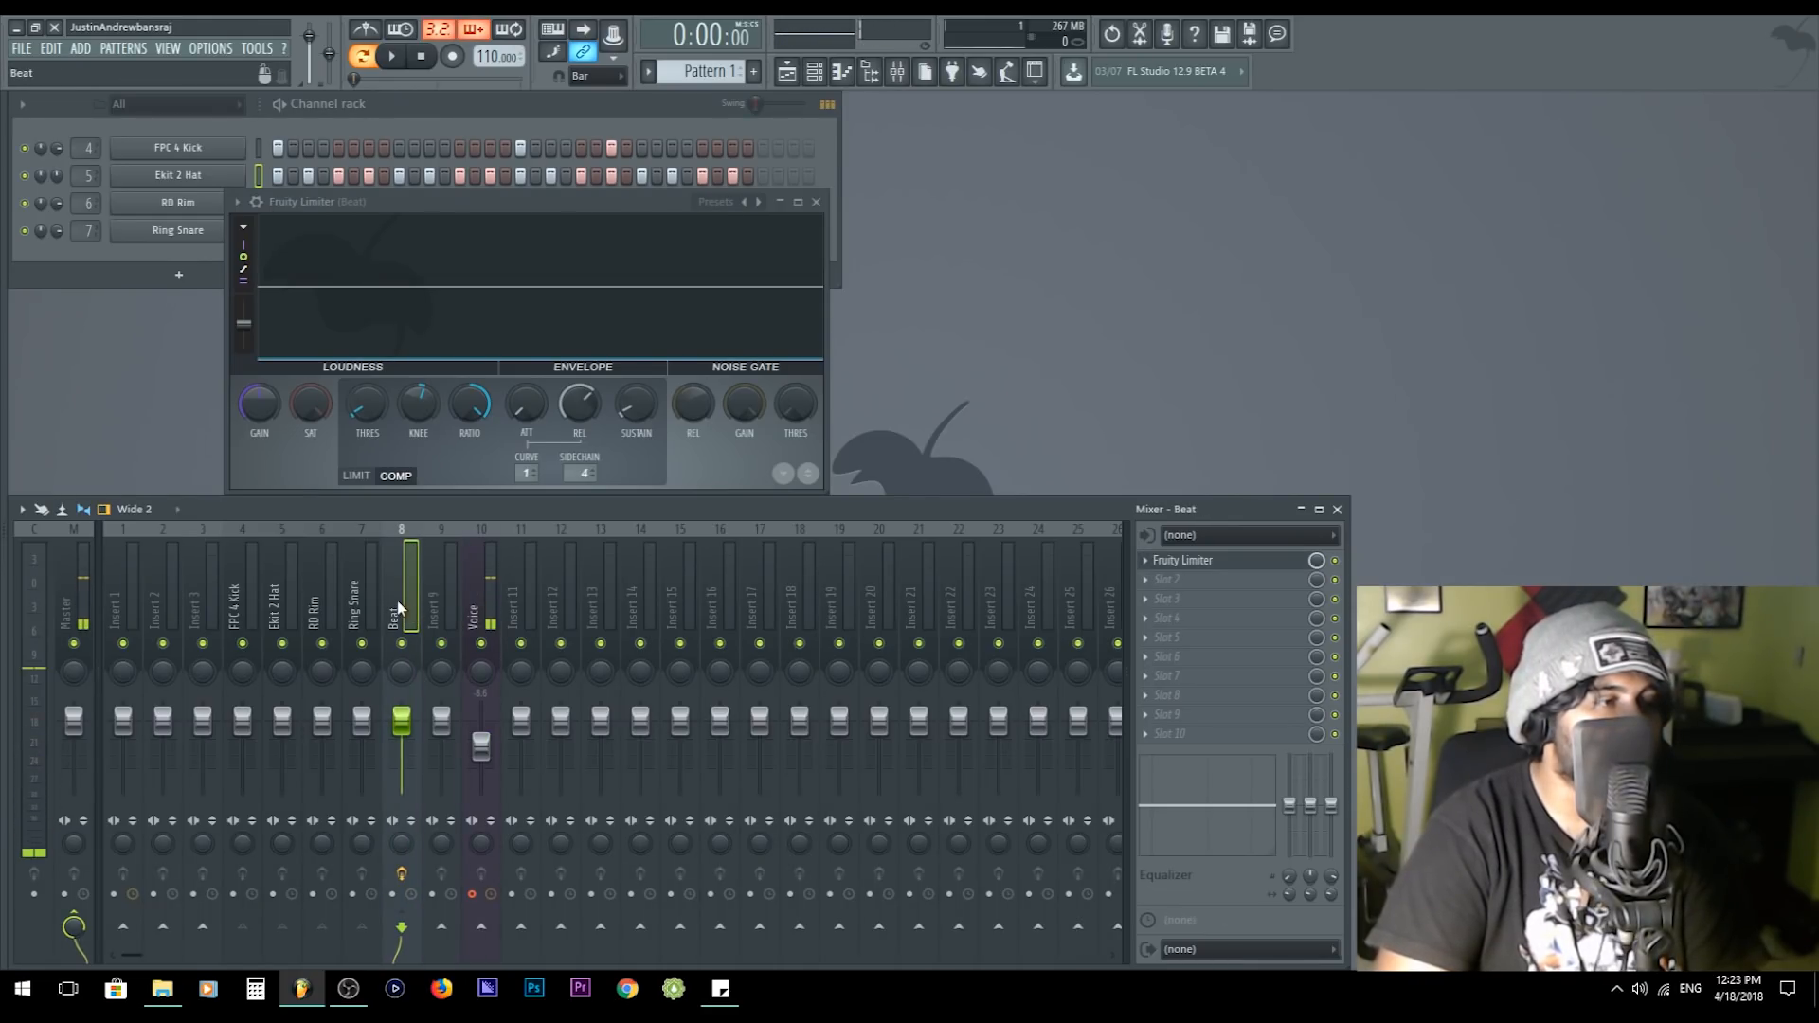
{"action": "left_click_drag", "start_coordinate": [556, 200], "coordinate": [788, 167]}
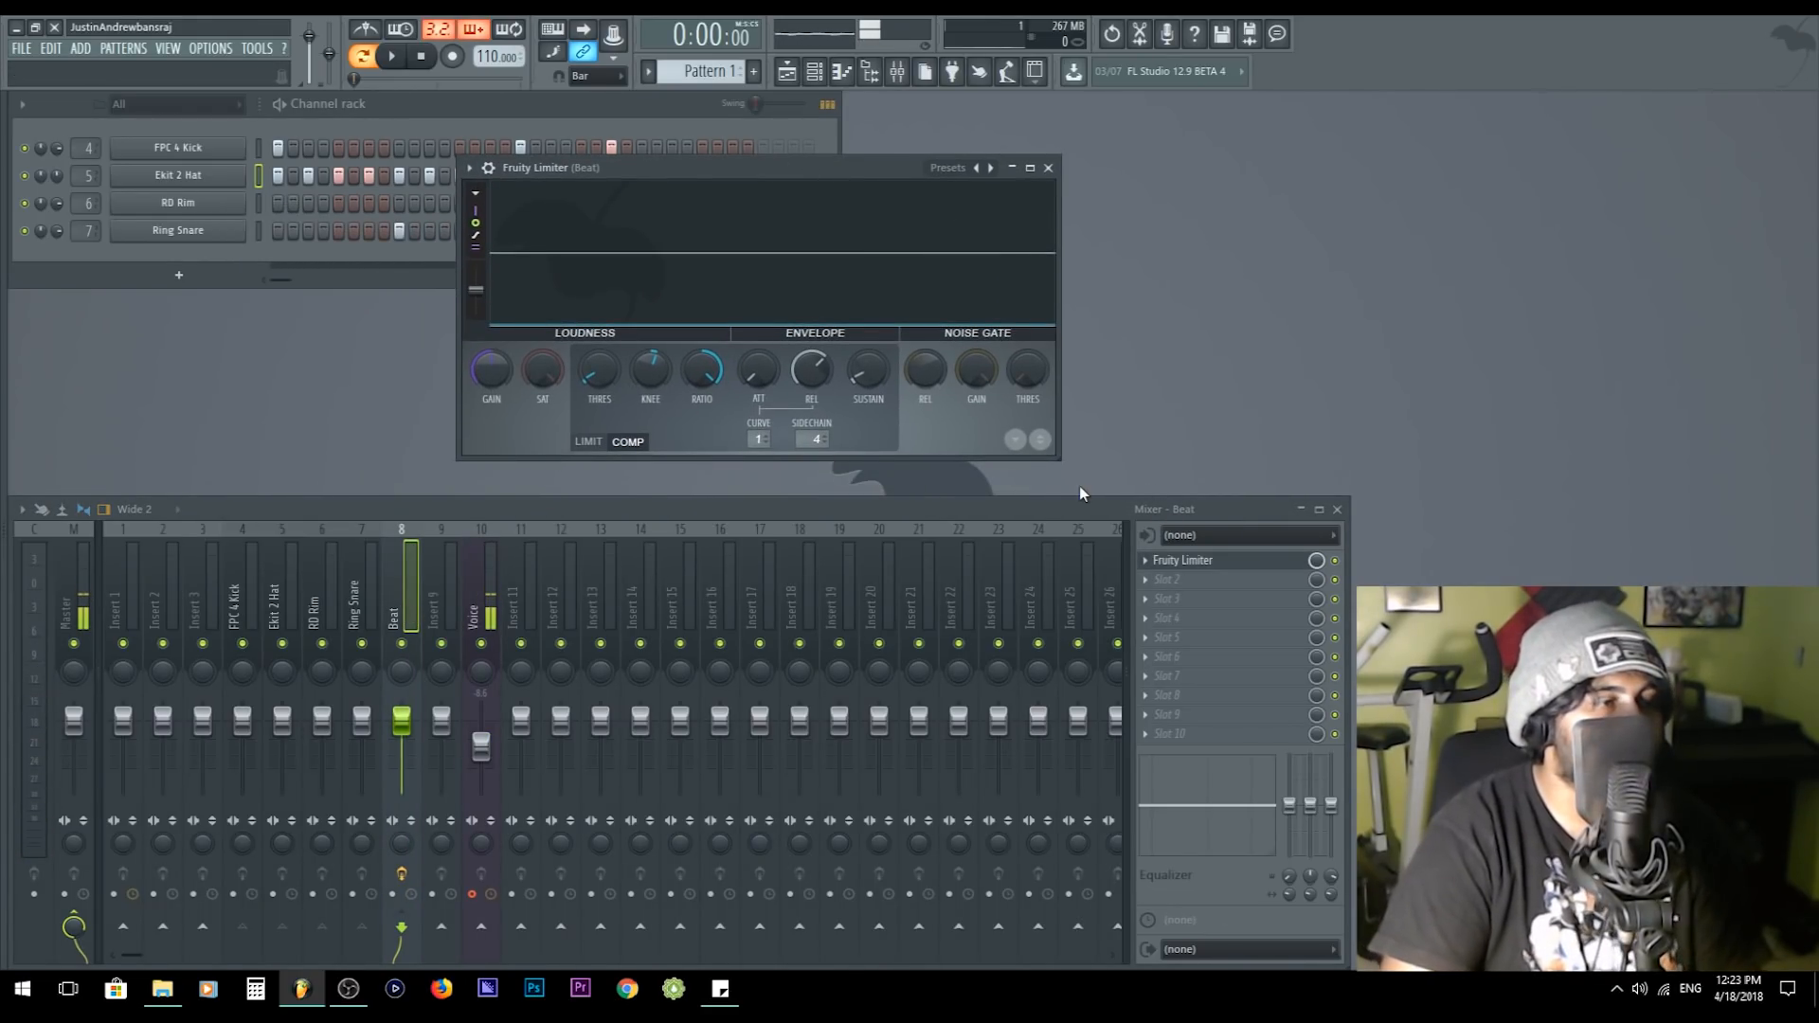
{"action": "left_click", "coordinate": [1147, 562]}
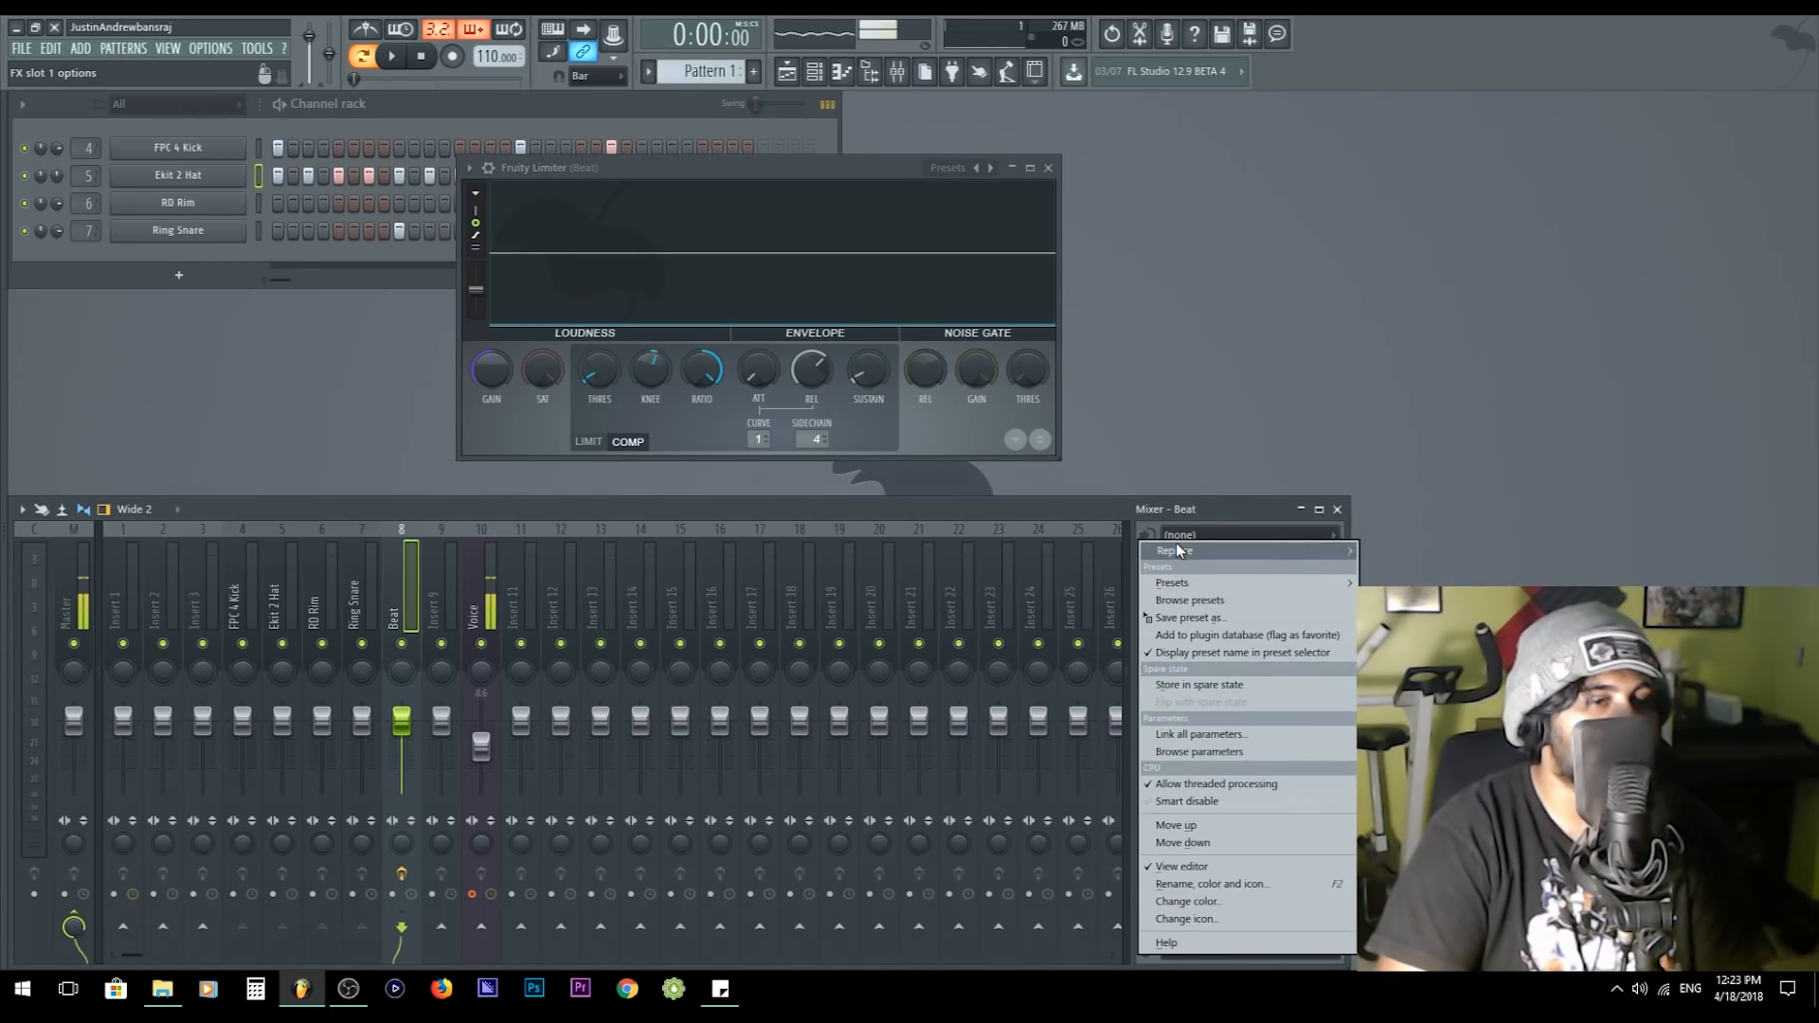
{"action": "mouse_move", "coordinate": [1175, 548]}
{"action": "left_click", "coordinate": [596, 72]}
- Route the FPC 4 Kick, Ekit 2 Hat, RD Rim and Ring Snare tracks to the Master only
{"action": "left_click_drag", "start_coordinate": [361, 606], "coordinate": [237, 606]}
{"action": "right_click", "coordinate": [74, 927]}
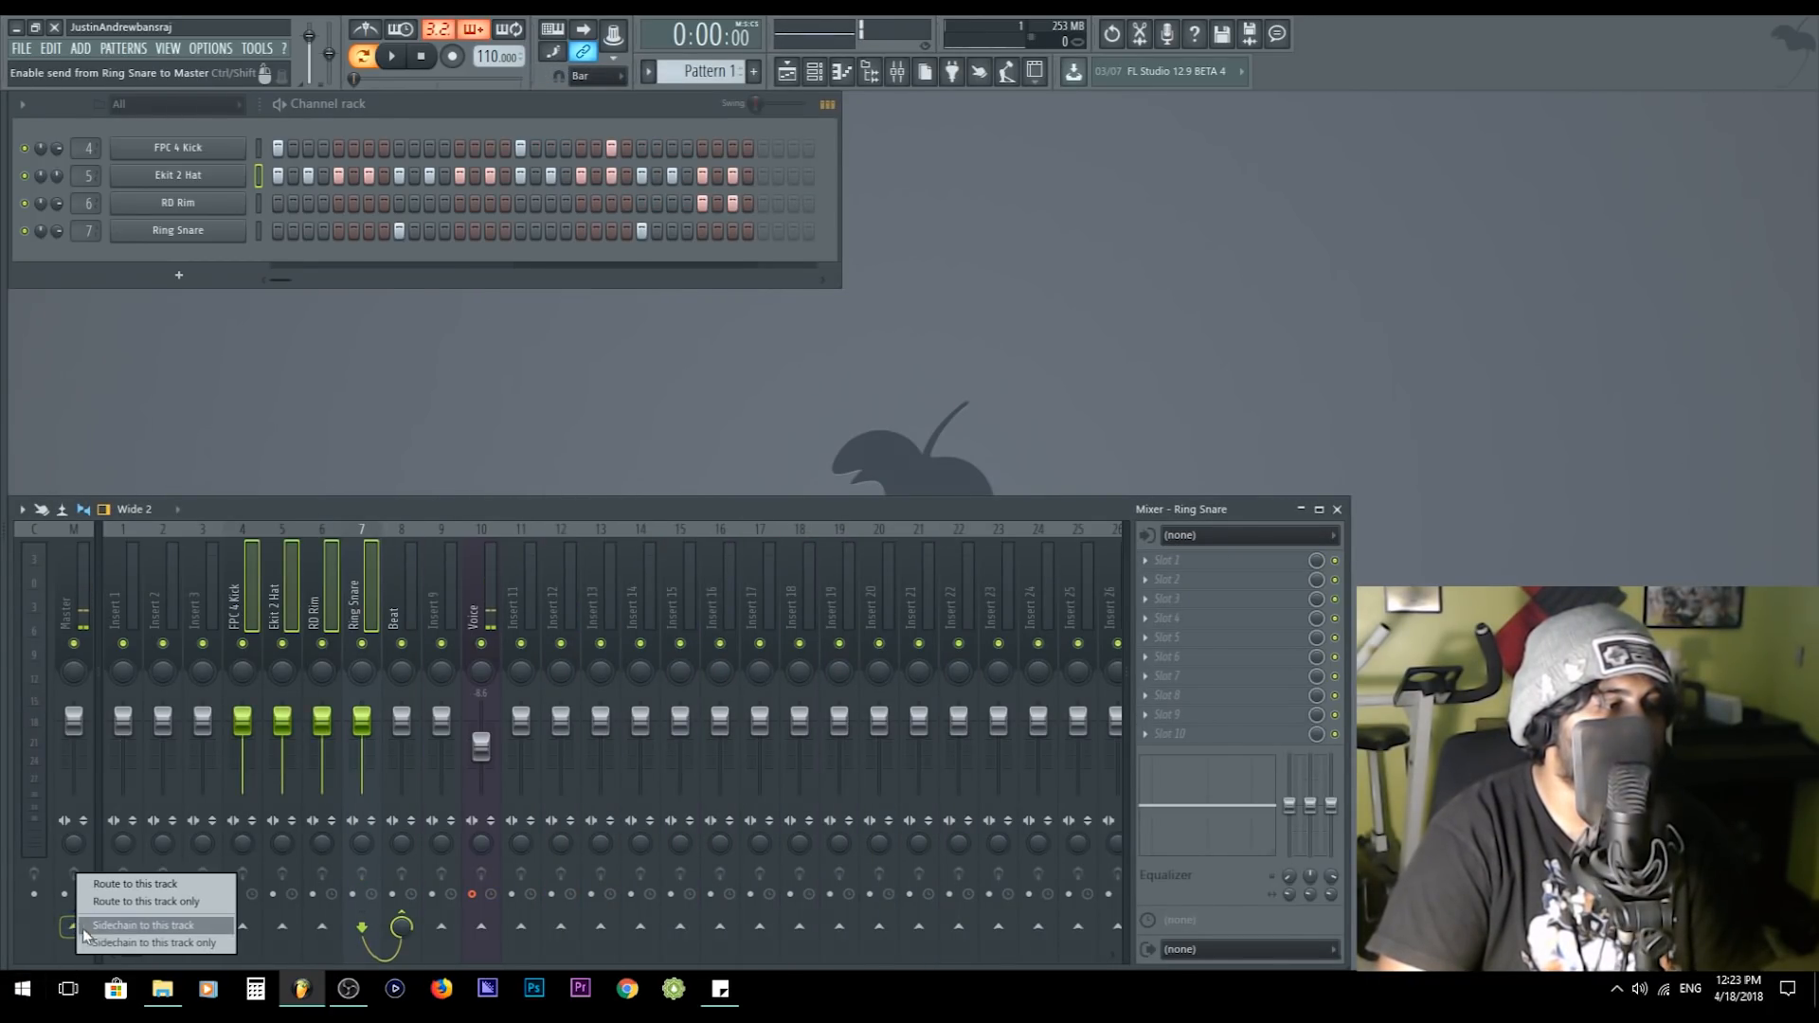
{"action": "left_click", "coordinate": [161, 904]}
- Clear the custom name of the Beat mixer track
{"action": "left_click", "coordinate": [417, 584]}
{"action": "key", "text": "F2"}
{"action": "key", "text": "BackSpace"}
{"action": "key", "text": "Return"}
- Disarm recording on the Voice track and raise its fader slightly
{"action": "left_click", "coordinate": [482, 744], "text": "ctrl"}
{"action": "left_click", "coordinate": [473, 894]}
{"action": "left_click_drag", "start_coordinate": [486, 725], "coordinate": [485, 738]}
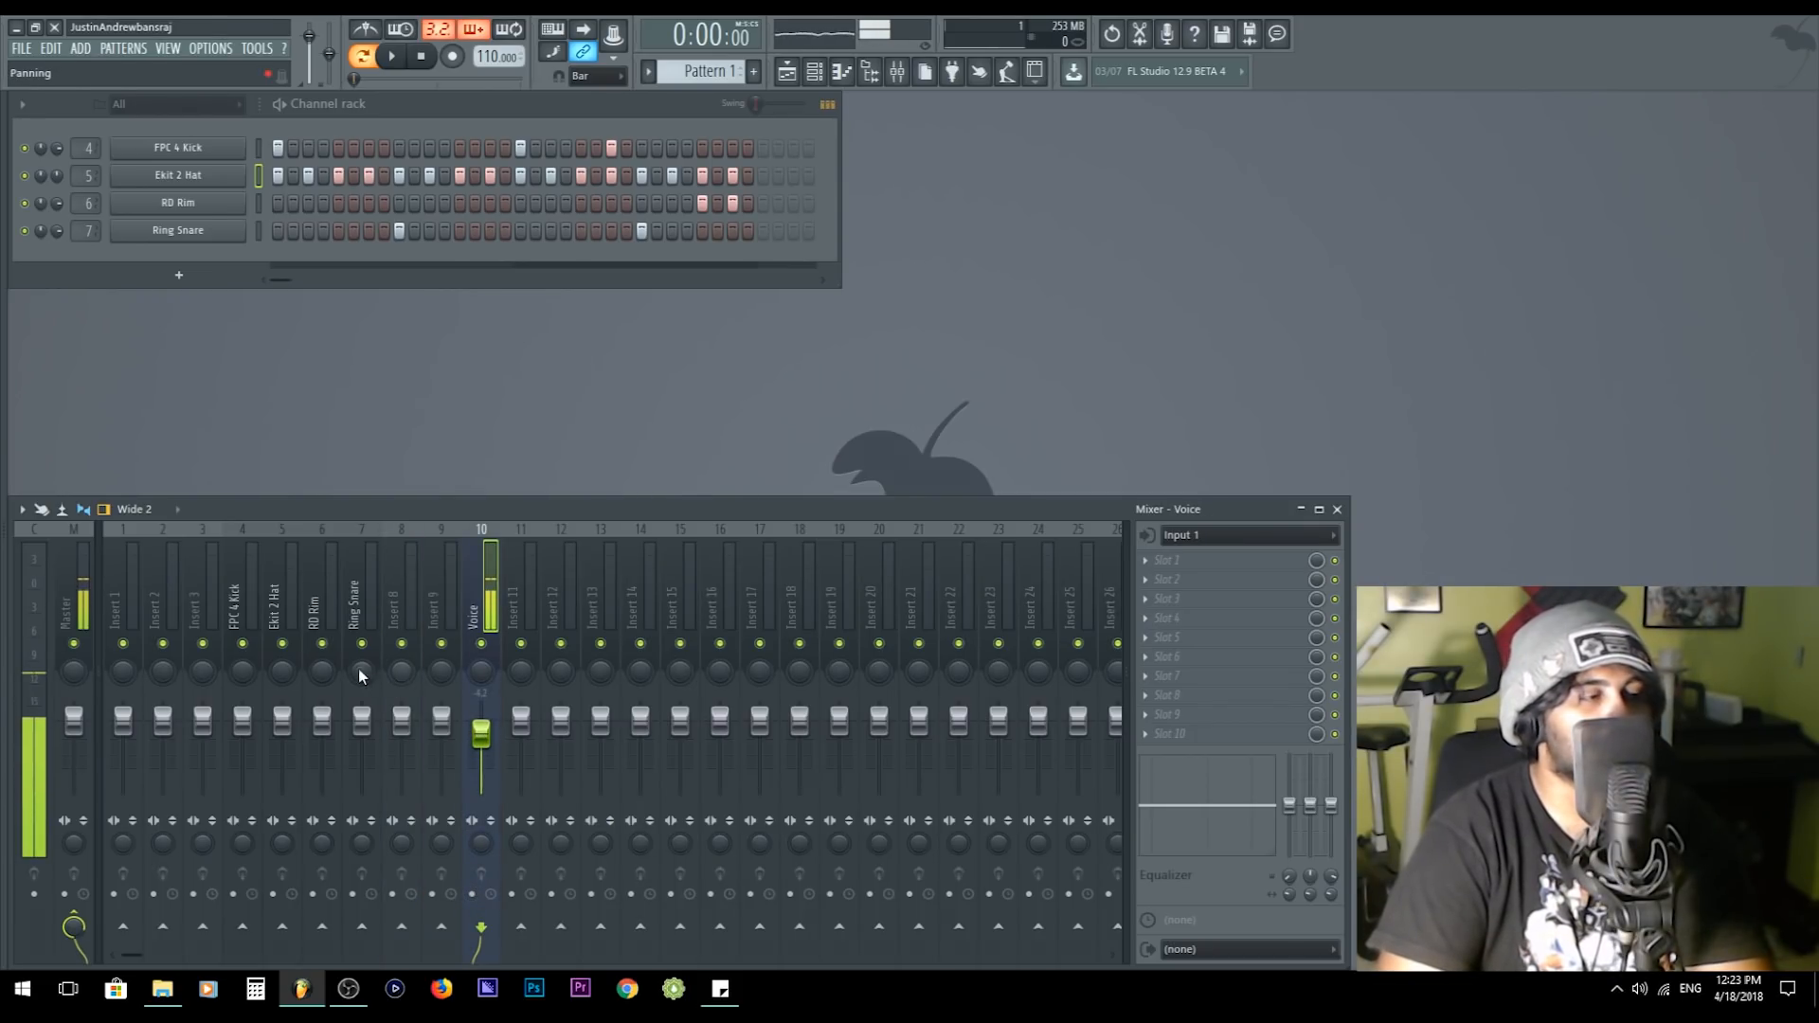
- Try sending the Ekit 2 Hat track to FPC 4 Kick, and disable that send
{"action": "left_click", "coordinate": [242, 583]}
{"action": "left_click", "coordinate": [286, 585]}
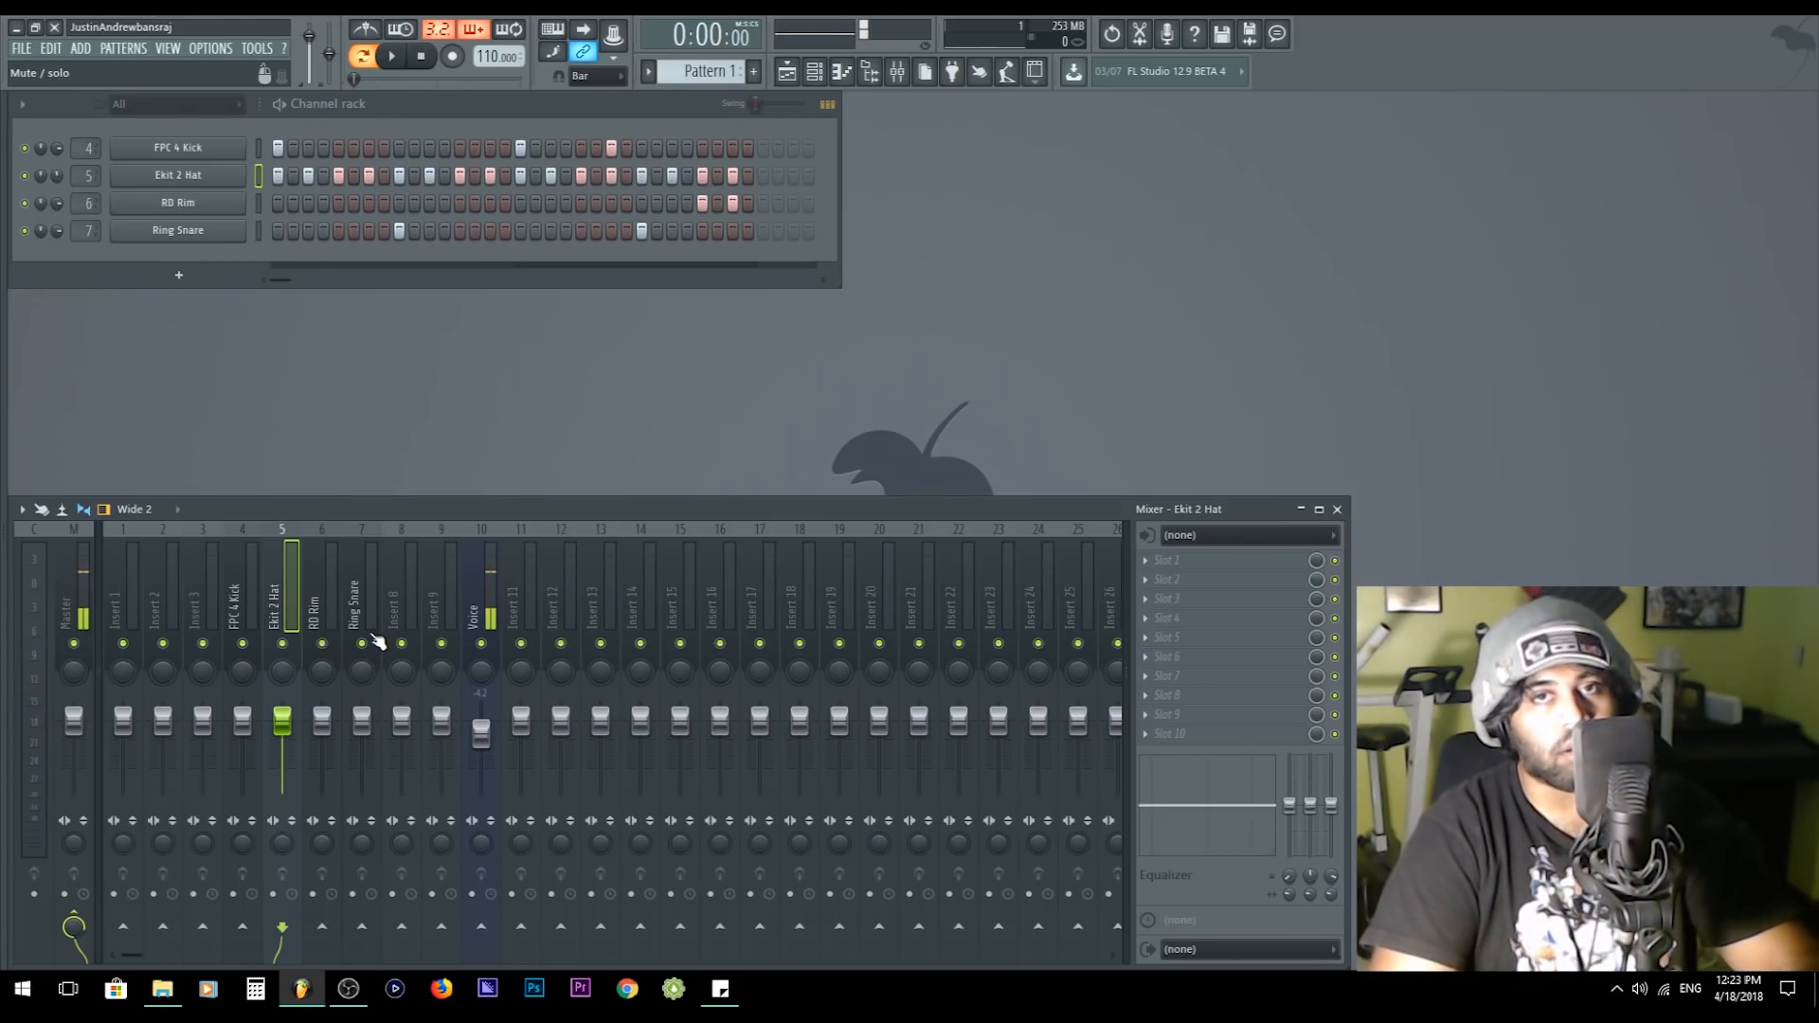
{"action": "left_click", "coordinate": [243, 928]}
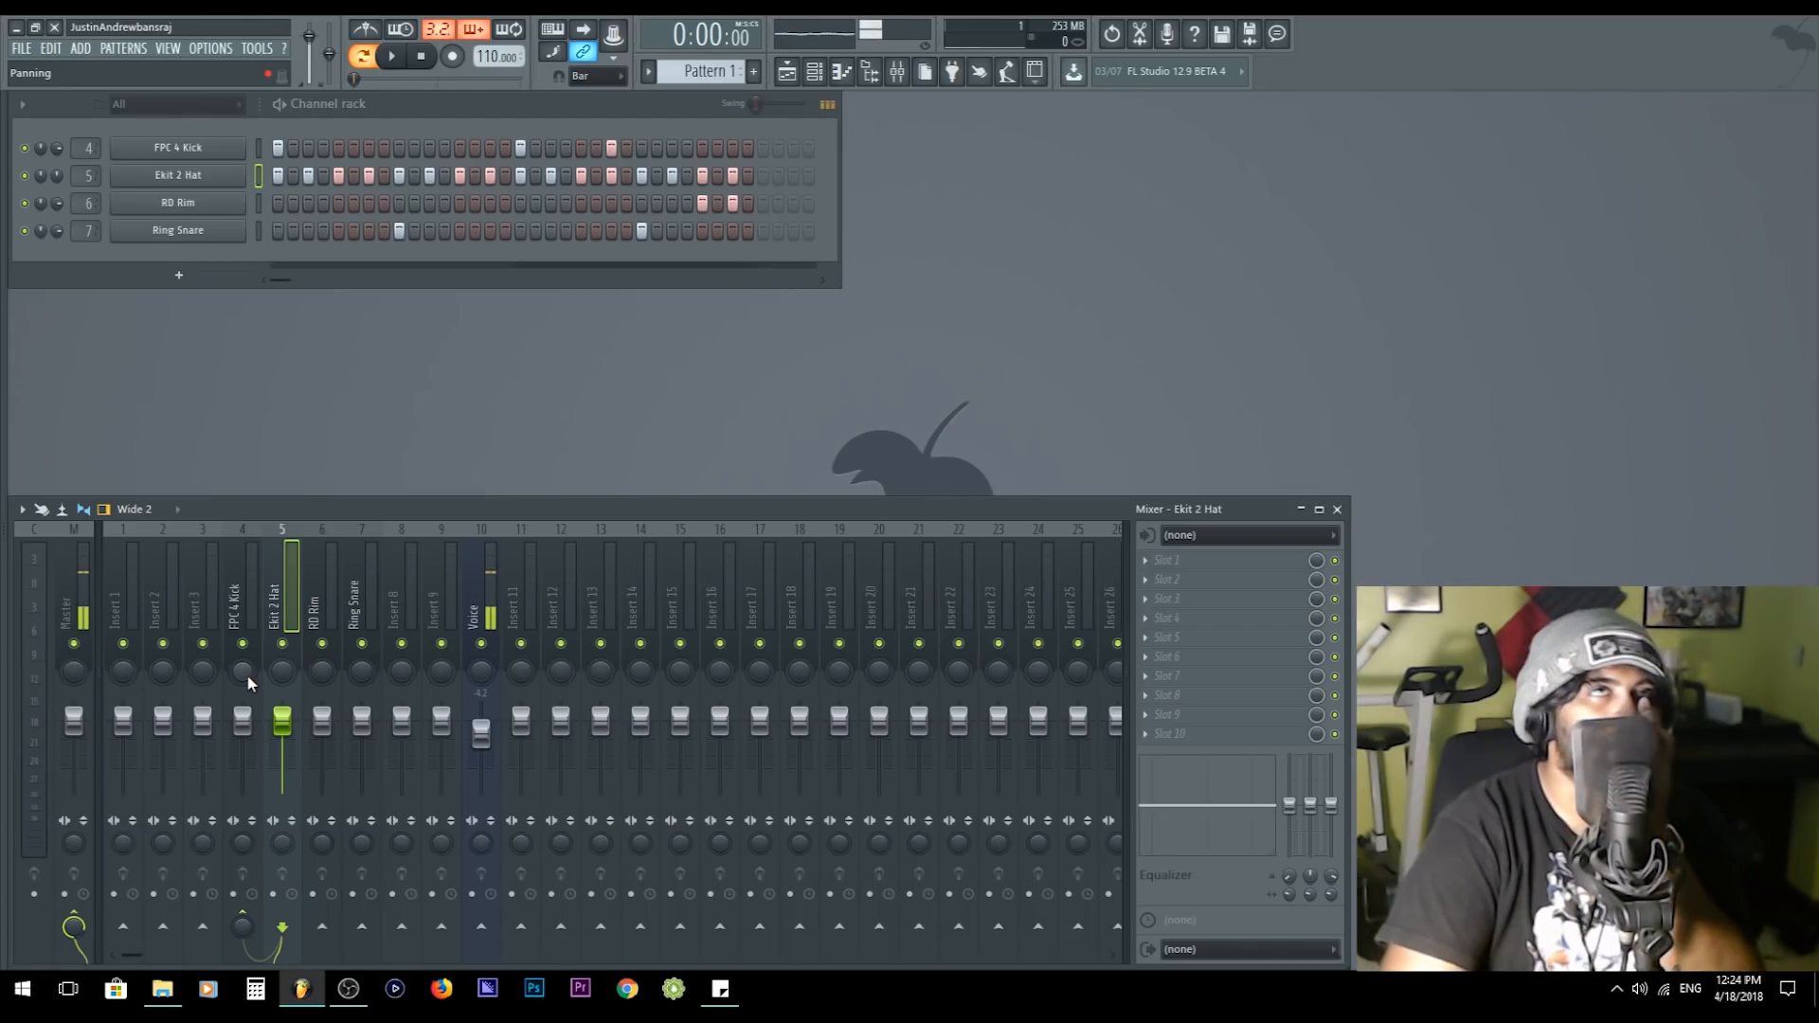
{"action": "left_click", "coordinate": [237, 598]}
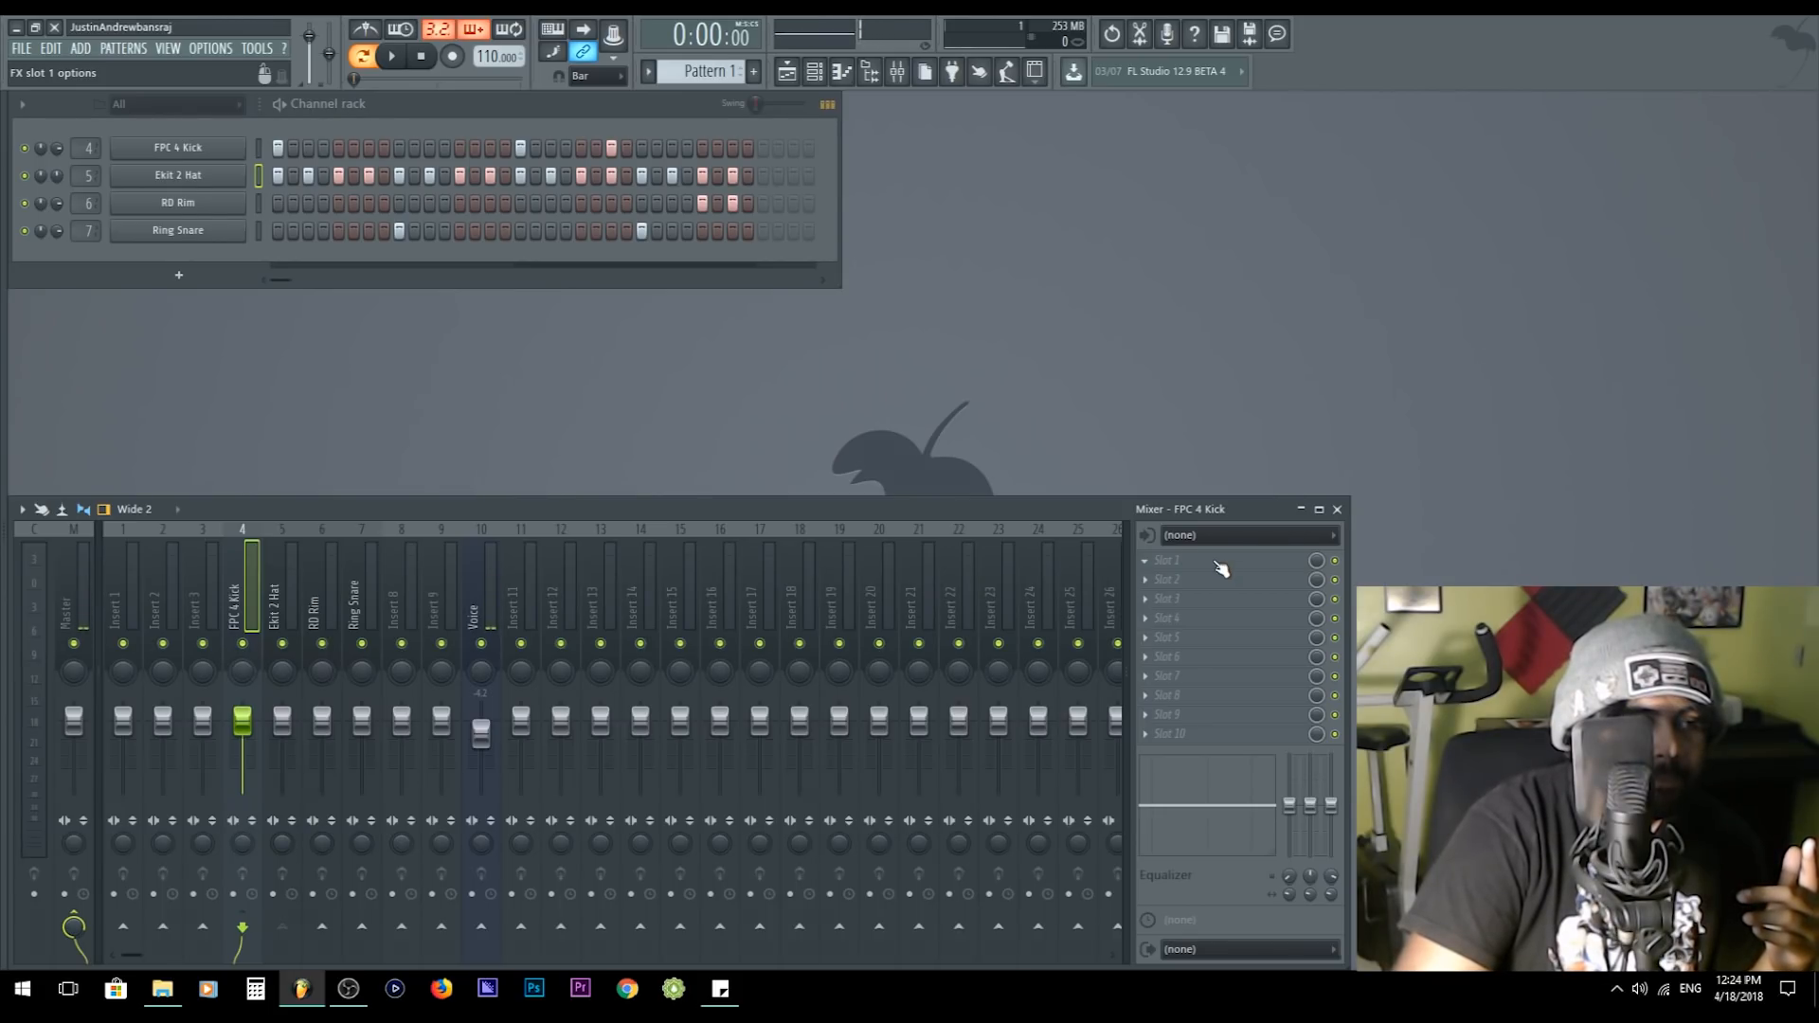
{"action": "left_click", "coordinate": [275, 611]}
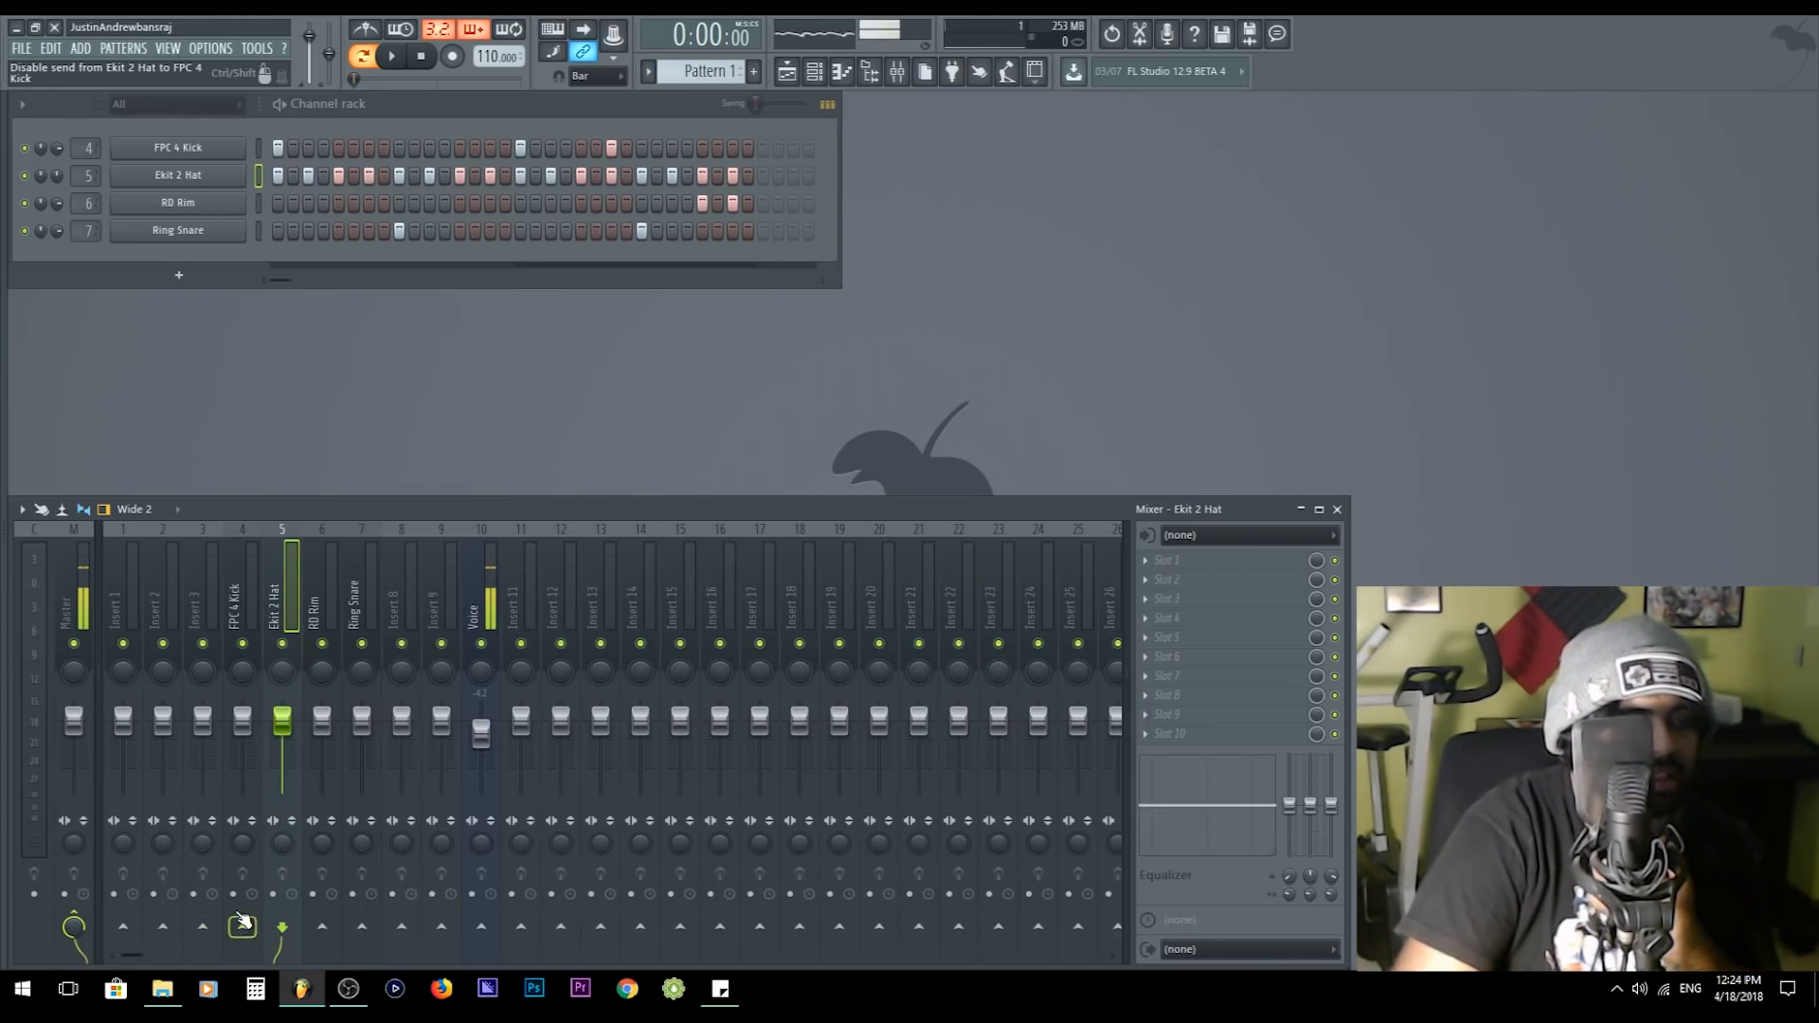
- Enable a send from FPC 4 Kick to Ekit 2 Hat and turn its send level down
{"action": "left_click", "coordinate": [250, 614]}
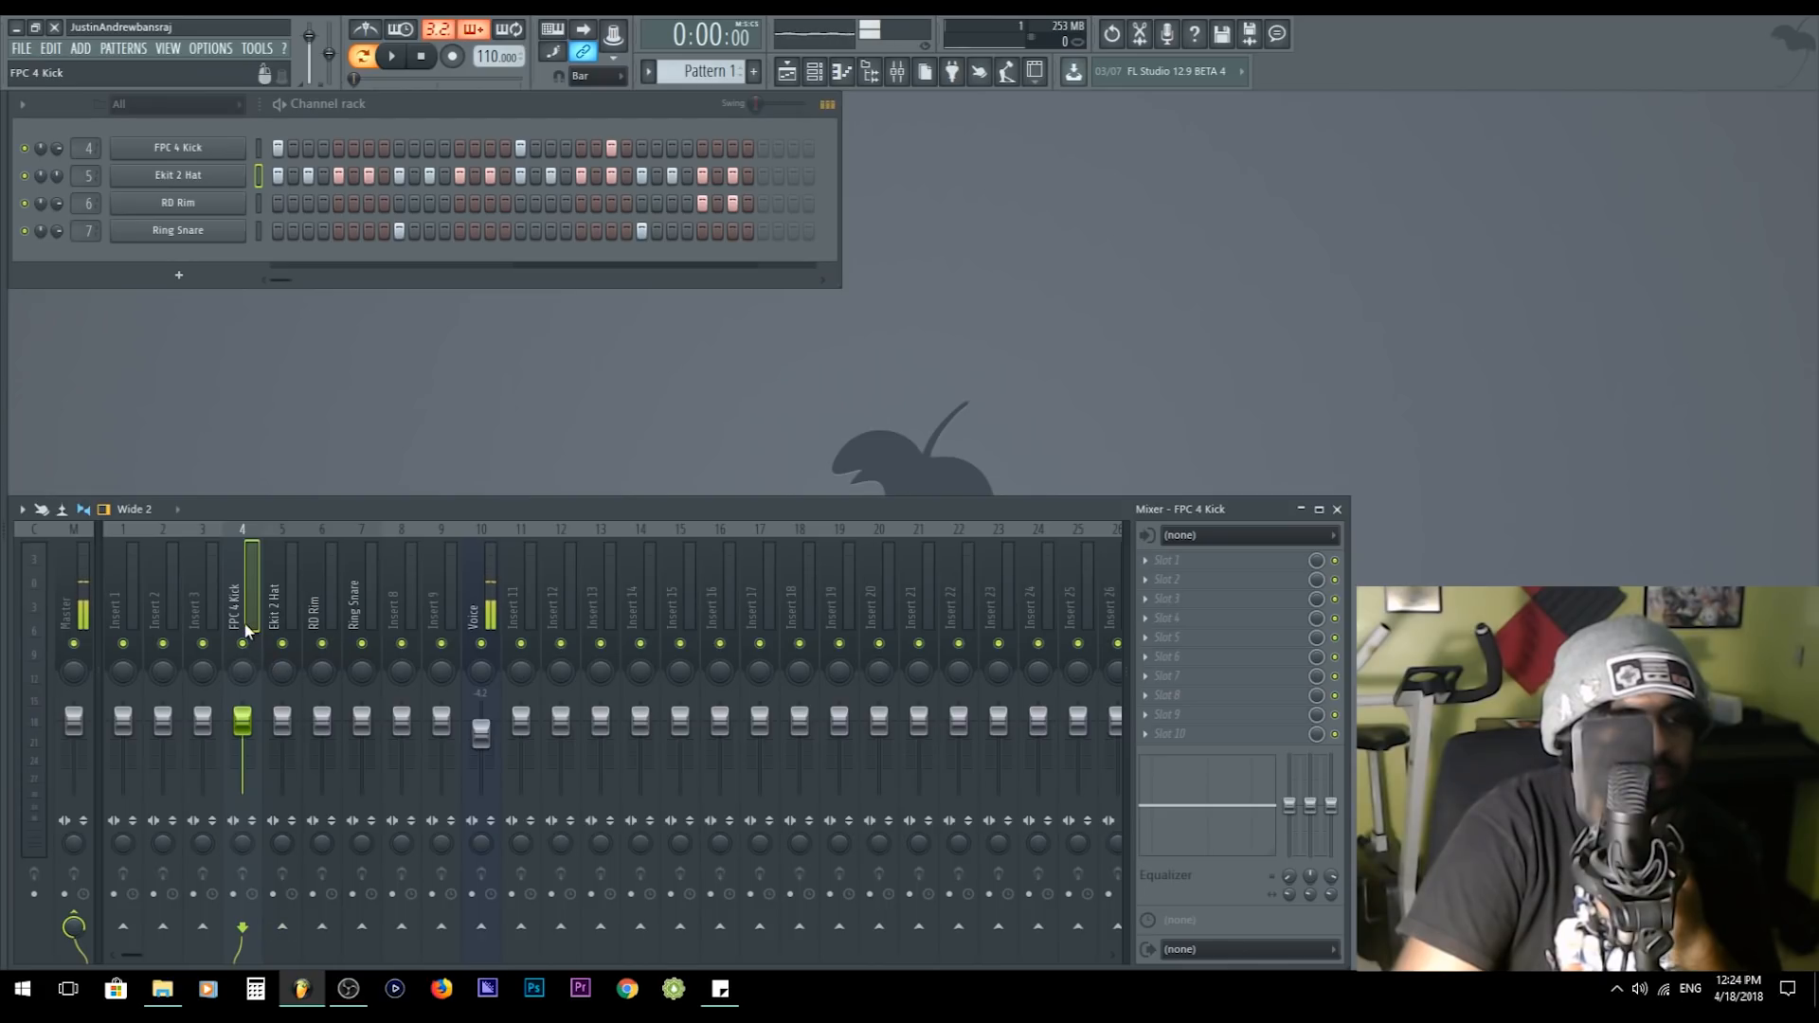
{"action": "left_click", "coordinate": [283, 932]}
{"action": "left_click_drag", "start_coordinate": [288, 932], "coordinate": [288, 939]}
- Load Fruity Limiter in the first effect slot of Ekit 2 Hat and move its window clear of the mixer tracks
{"action": "left_click", "coordinate": [282, 595]}
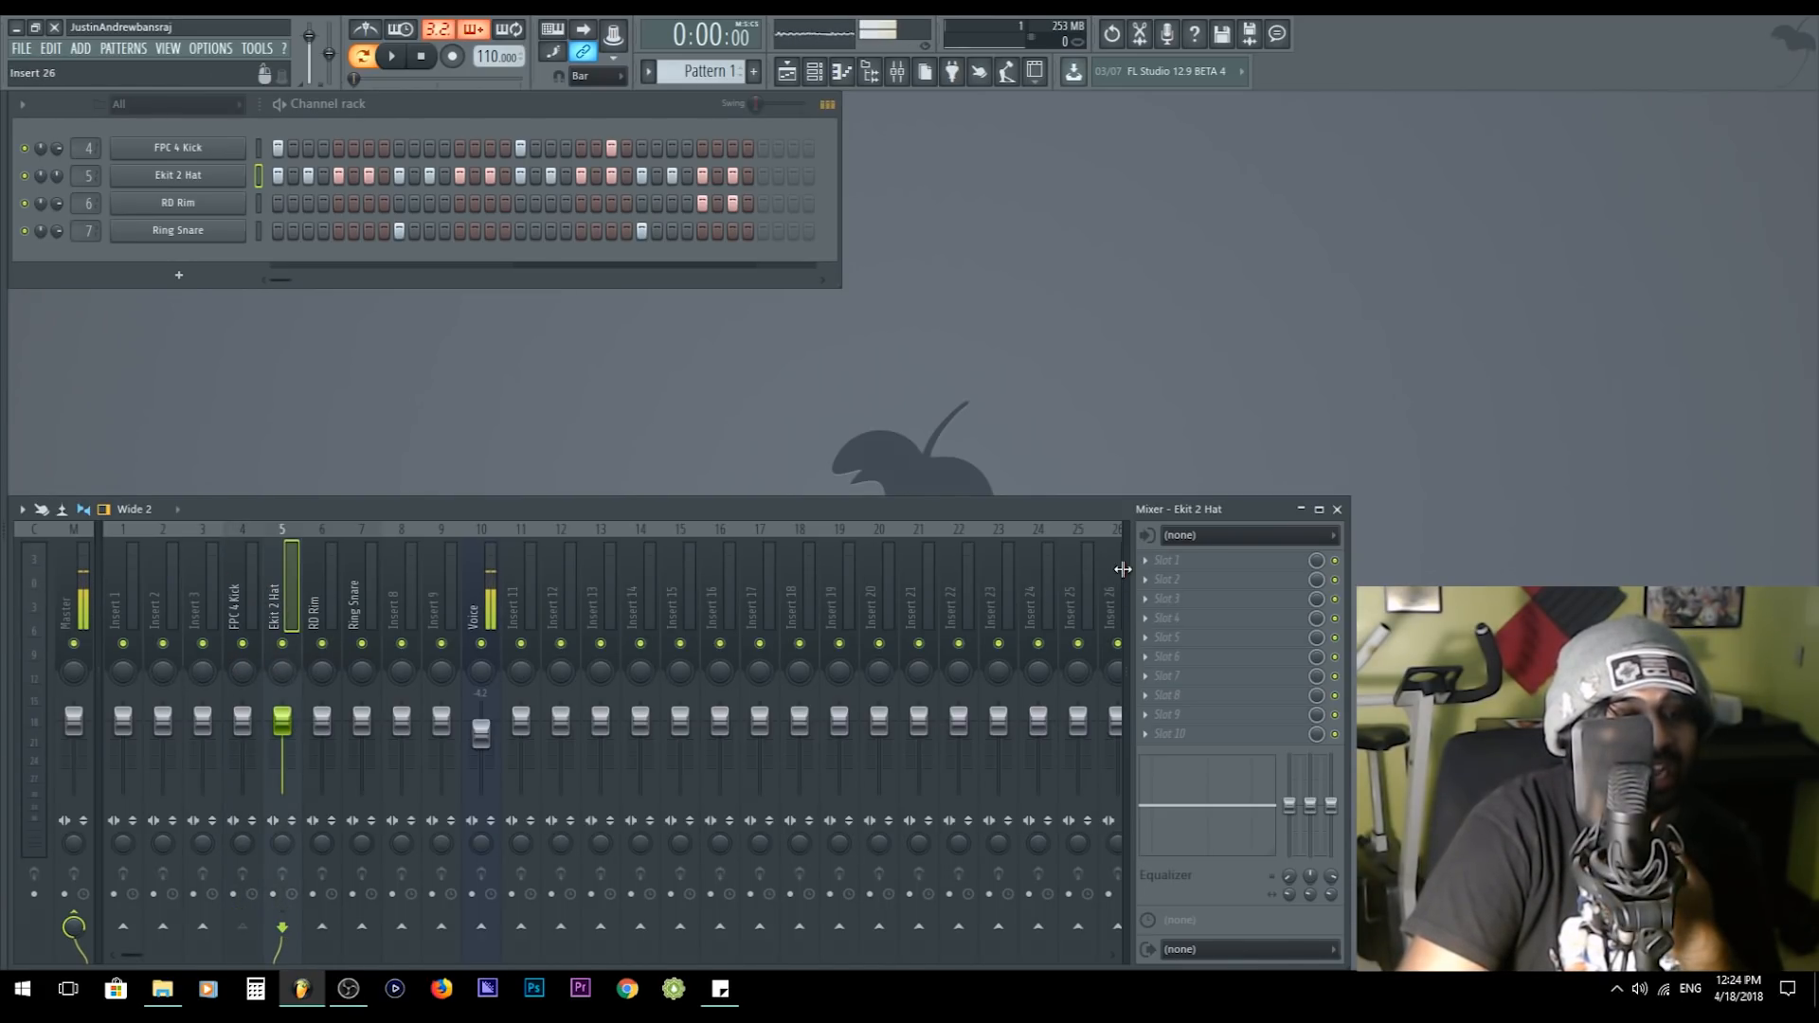
{"action": "left_click", "coordinate": [1203, 559]}
{"action": "mouse_move", "coordinate": [727, 252]}
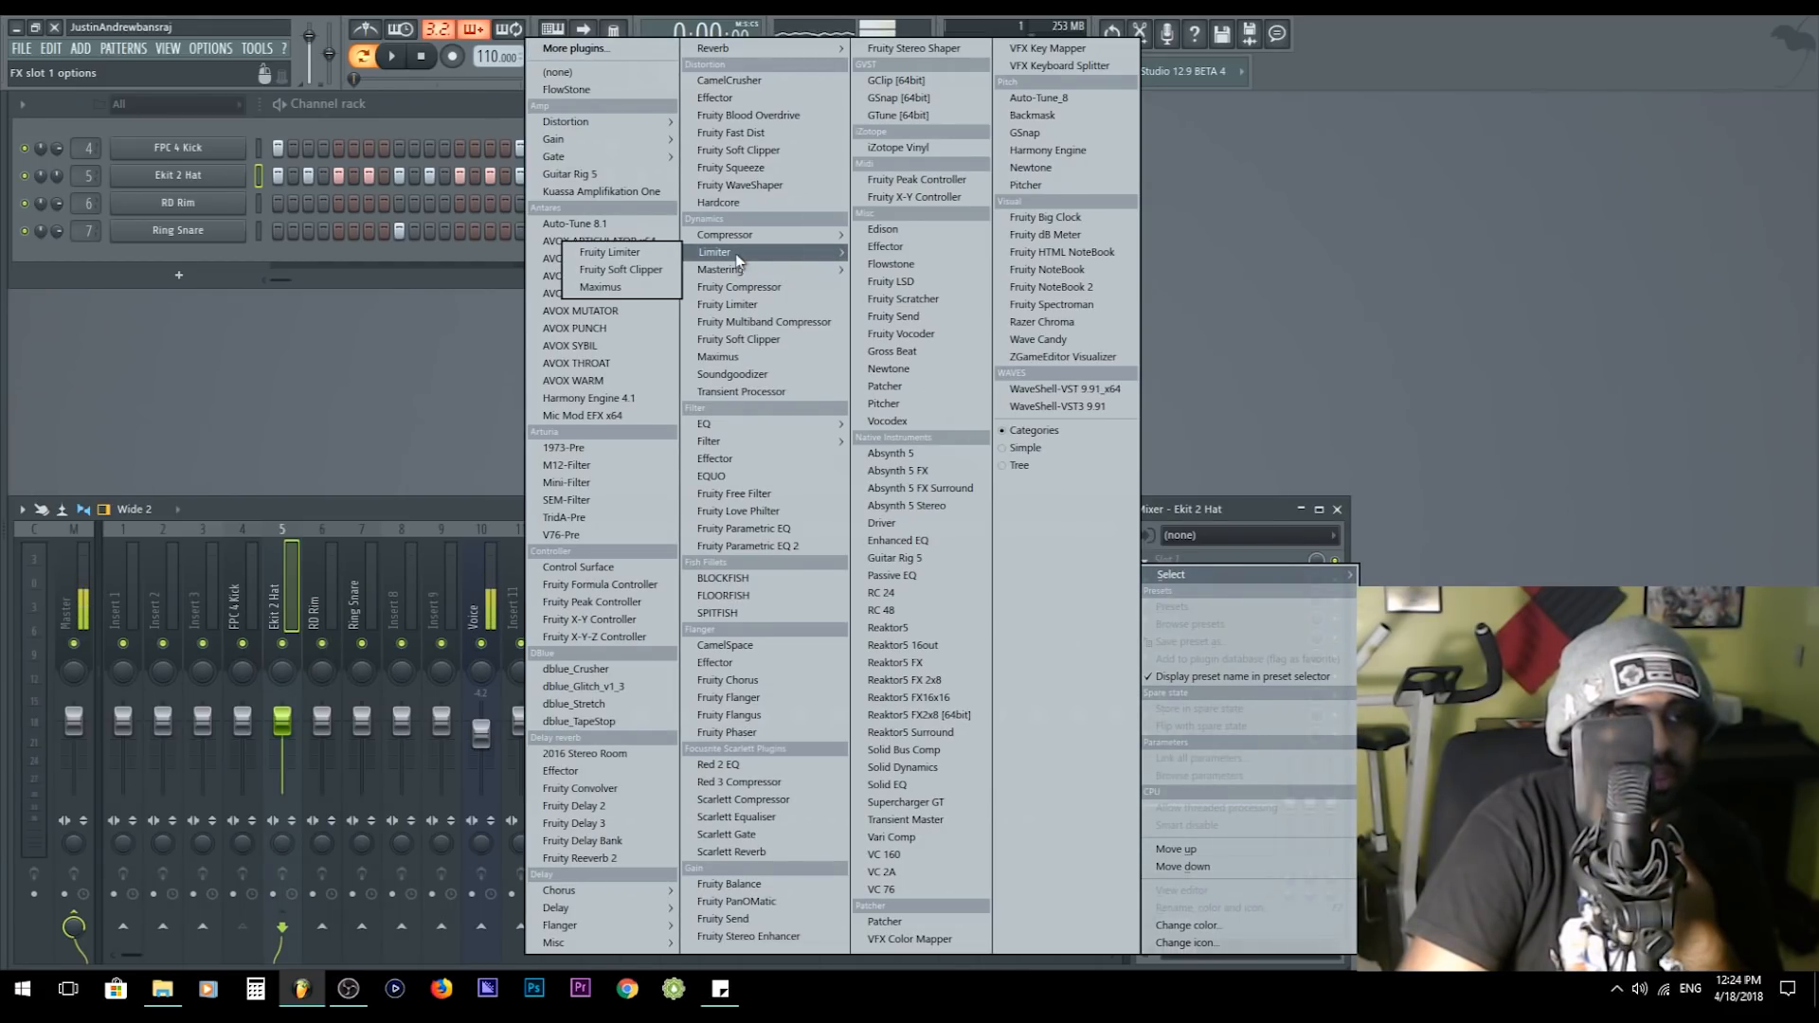
{"action": "left_click", "coordinate": [631, 258]}
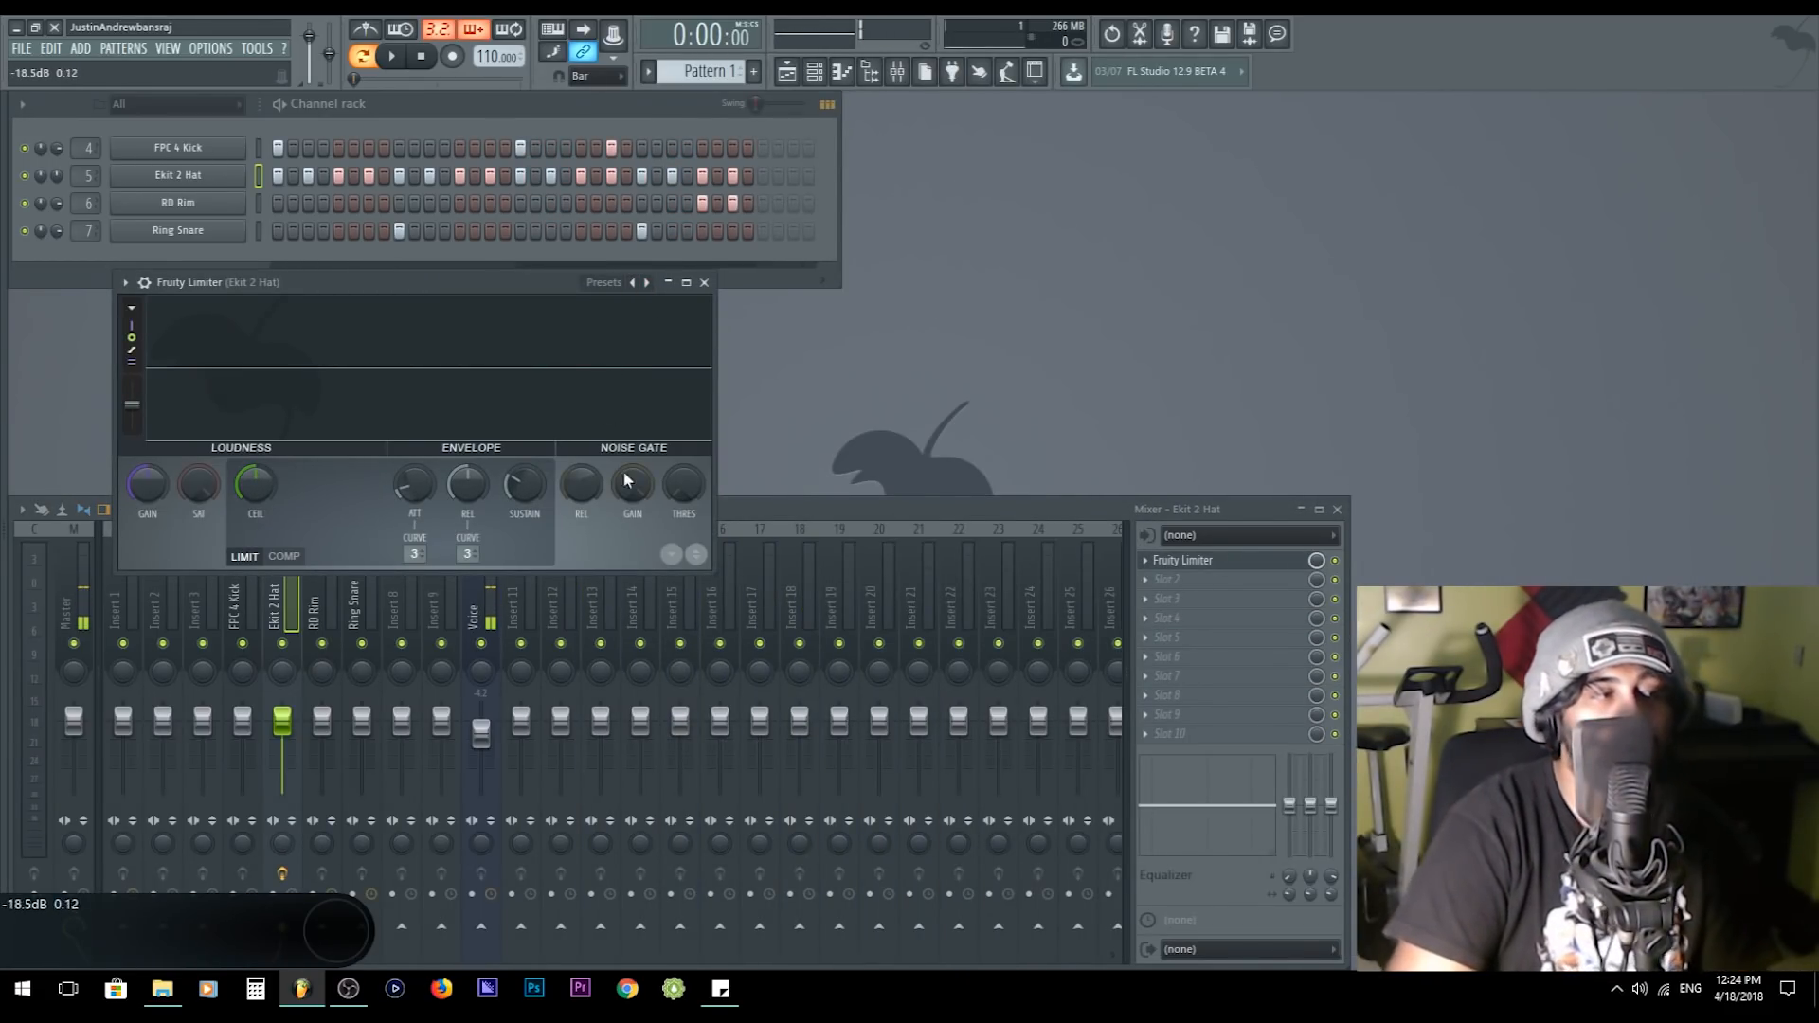
{"action": "left_click_drag", "start_coordinate": [322, 281], "coordinate": [573, 212]}
{"action": "left_click", "coordinate": [240, 599]}
{"action": "left_click", "coordinate": [281, 600]}
{"action": "left_click", "coordinate": [666, 215]}
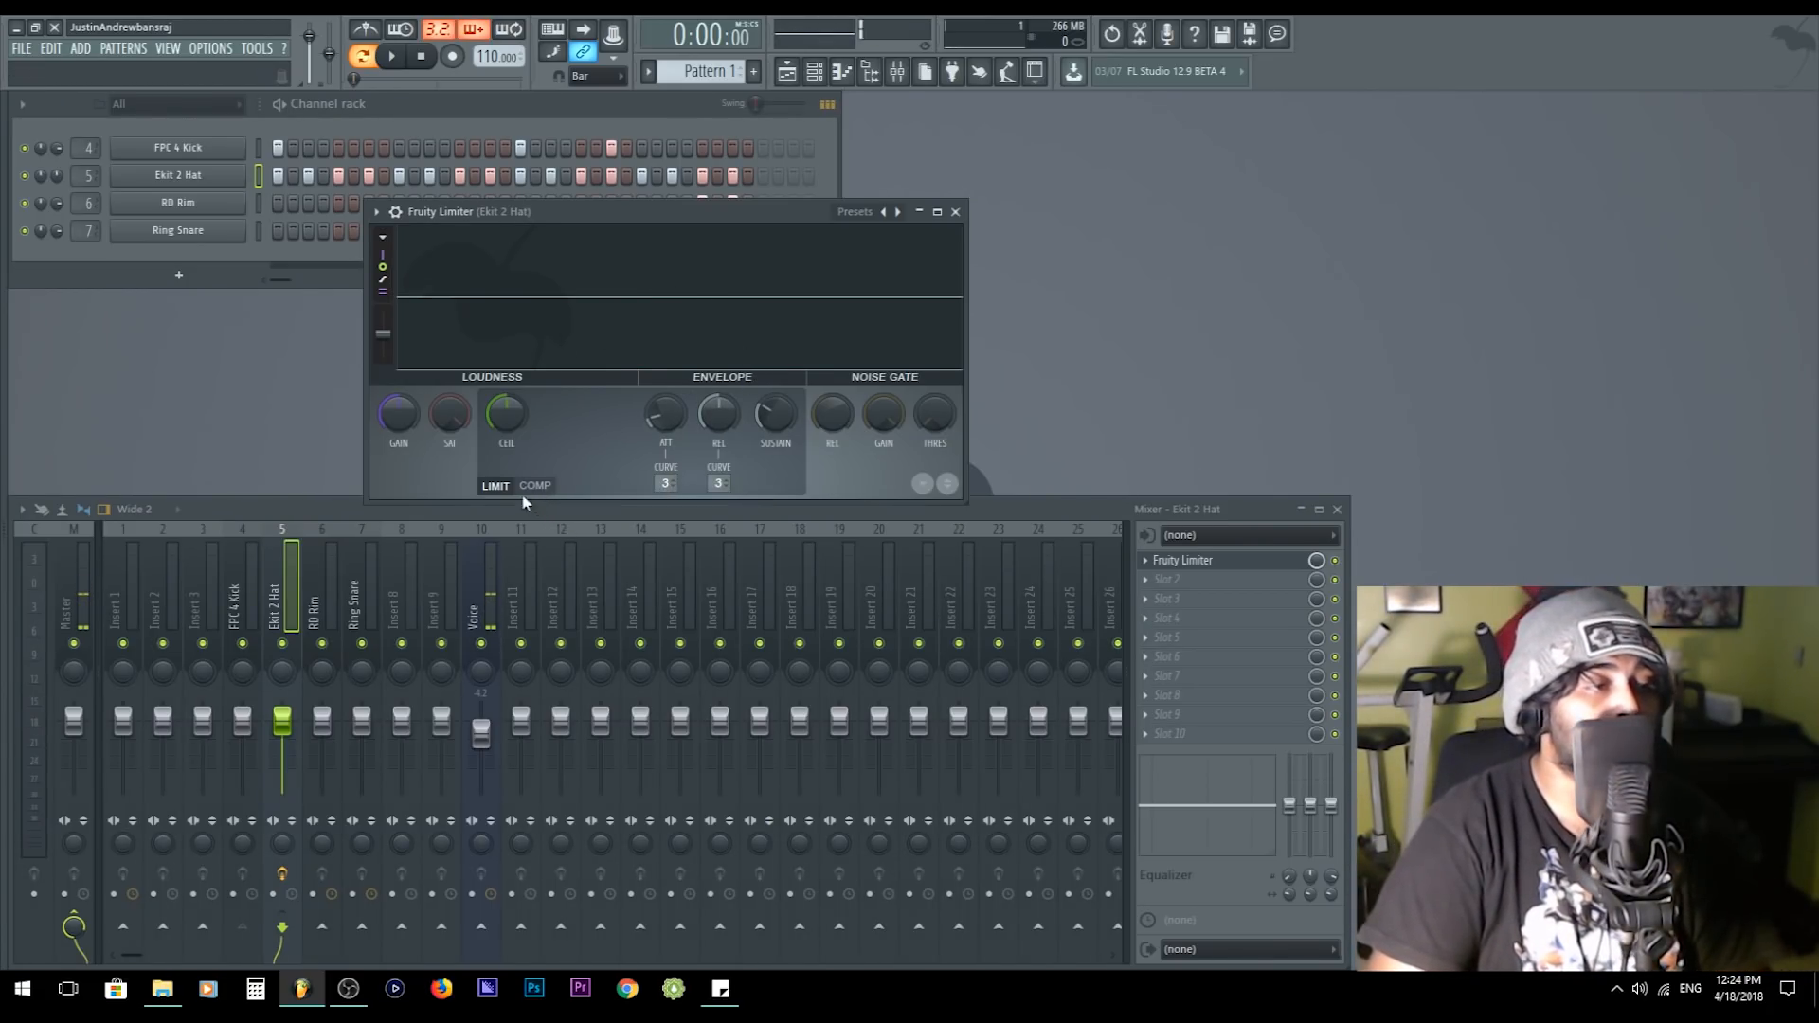
{"action": "left_click", "coordinate": [306, 611]}
{"action": "left_click", "coordinate": [292, 611]}
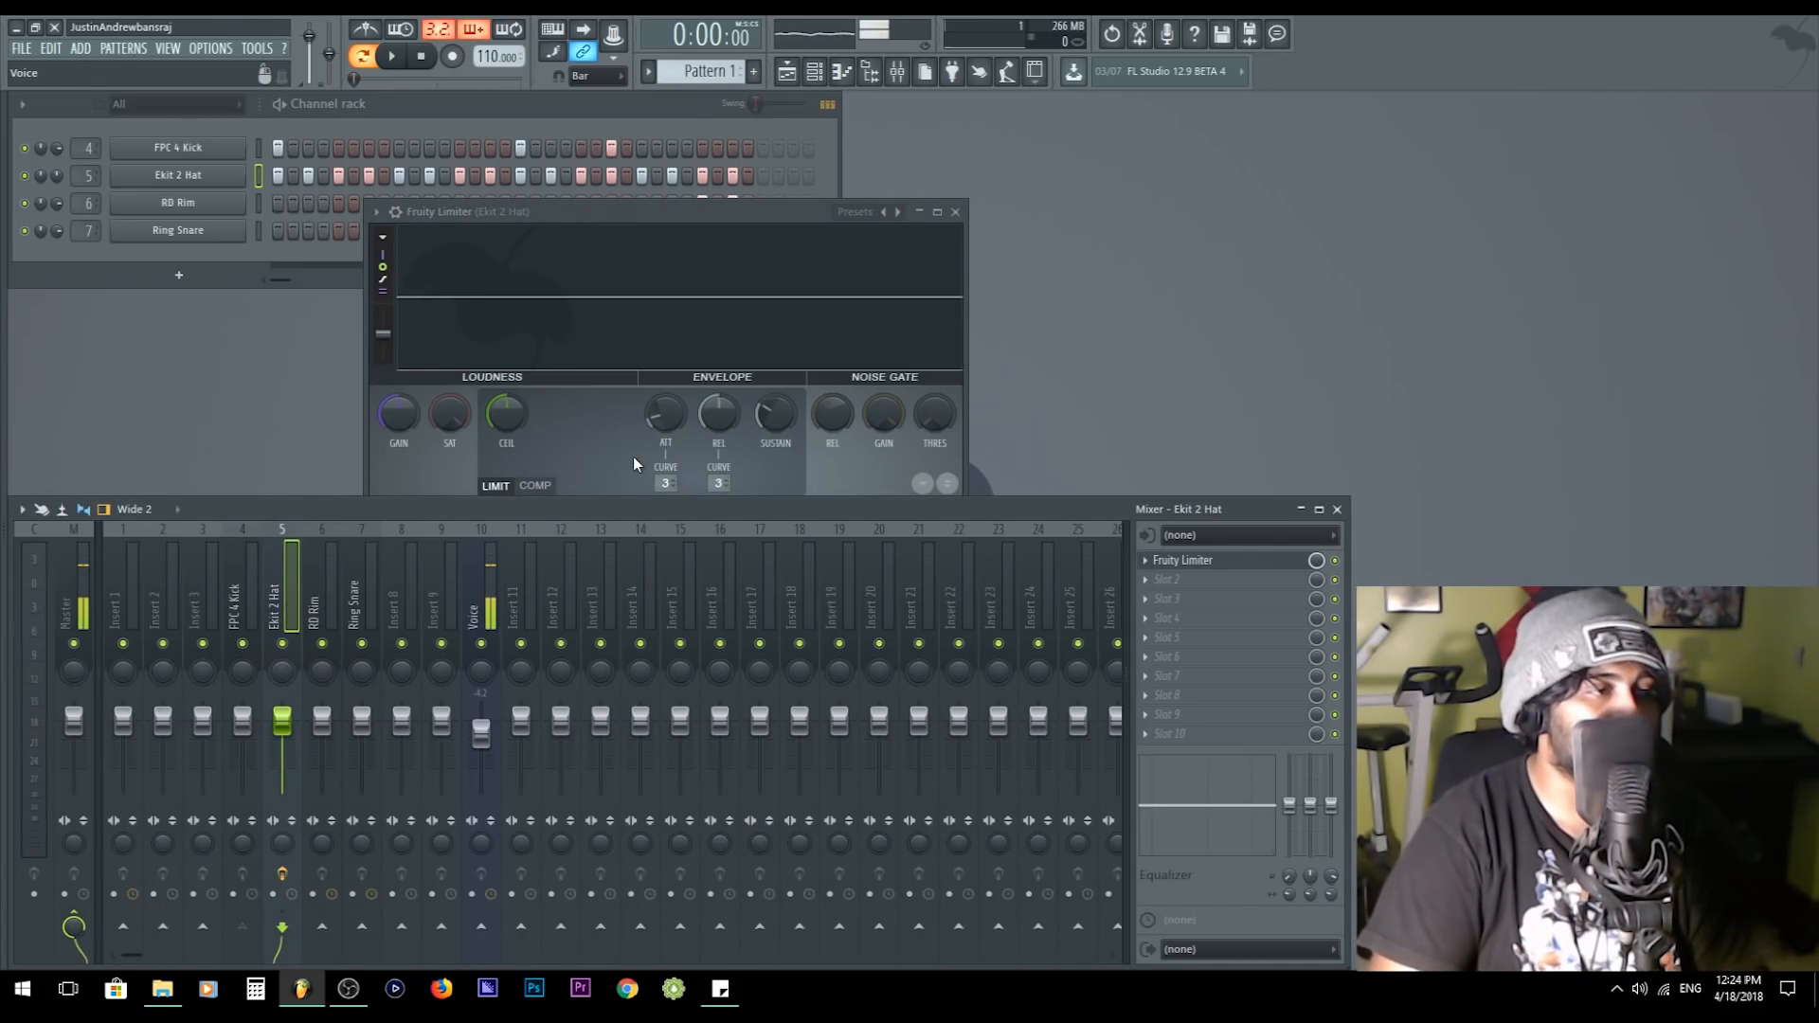
- Switch the Ekit 2 Hat limiter to compressor mode and set its sidechain input to 1
{"action": "left_click", "coordinate": [536, 485]}
{"action": "left_click_drag", "start_coordinate": [597, 215], "coordinate": [473, 194]}
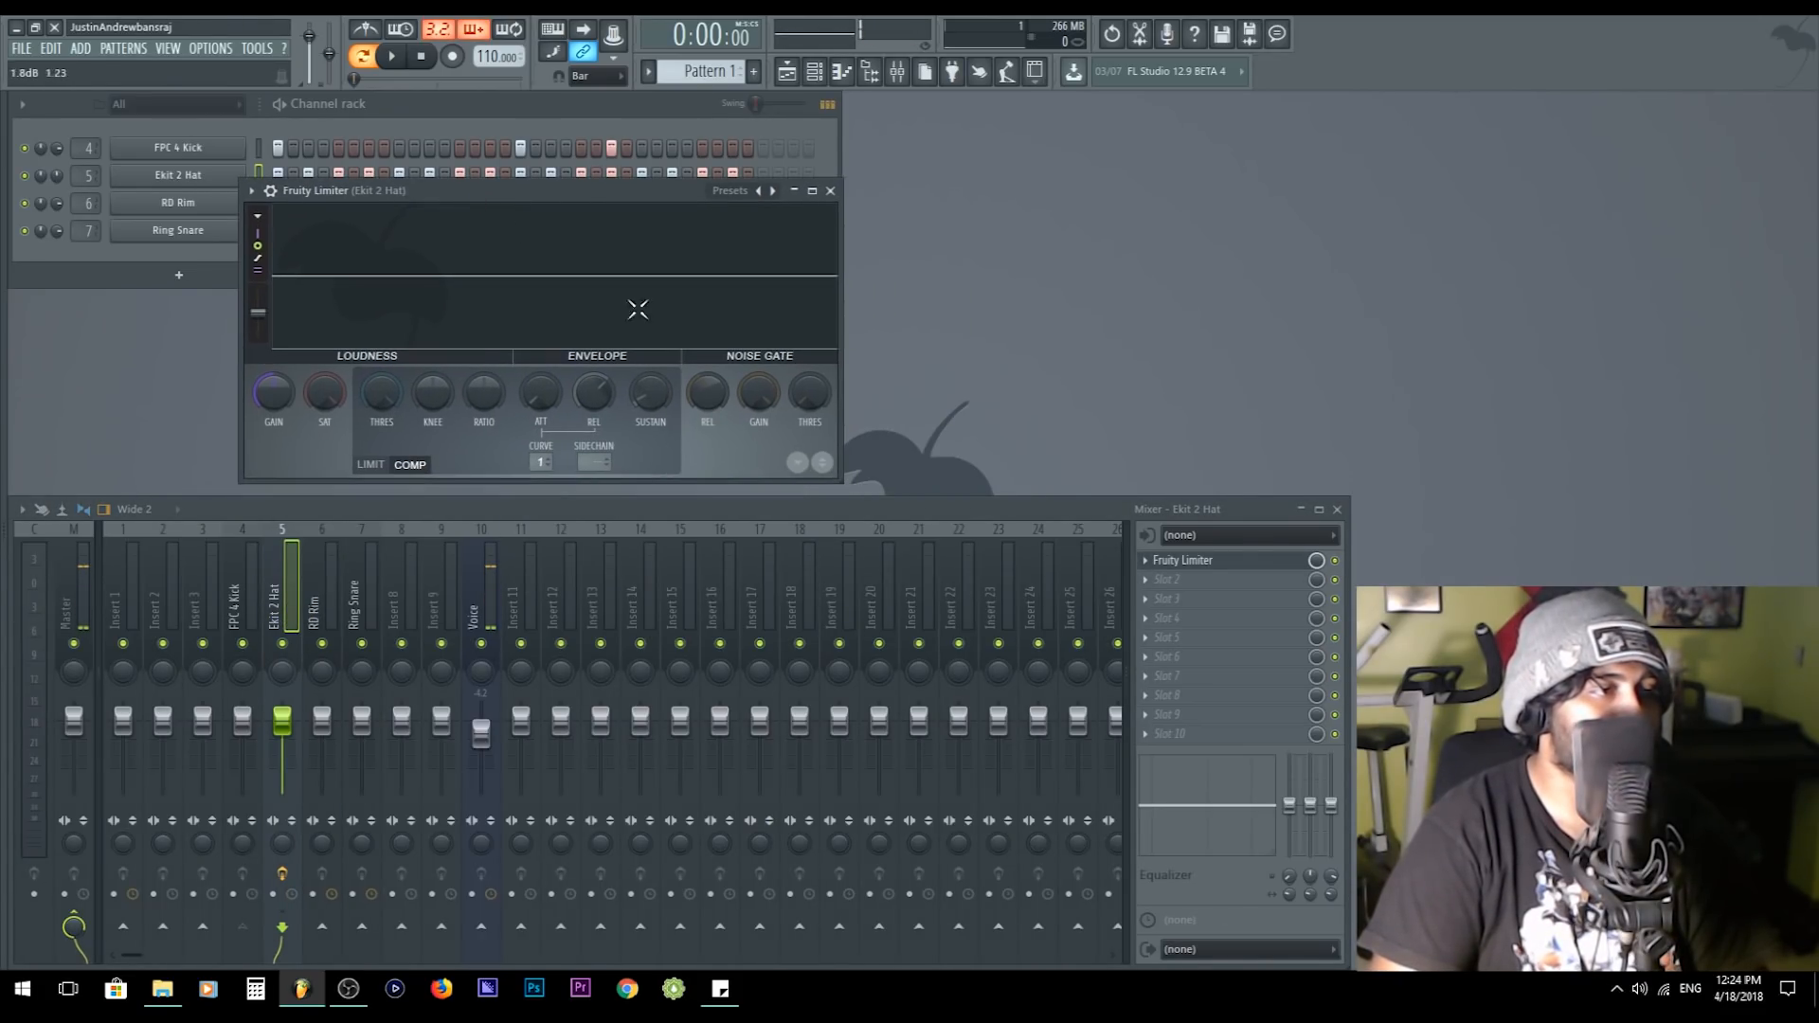
{"action": "left_click", "coordinate": [594, 462]}
{"action": "left_click", "coordinate": [597, 476]}
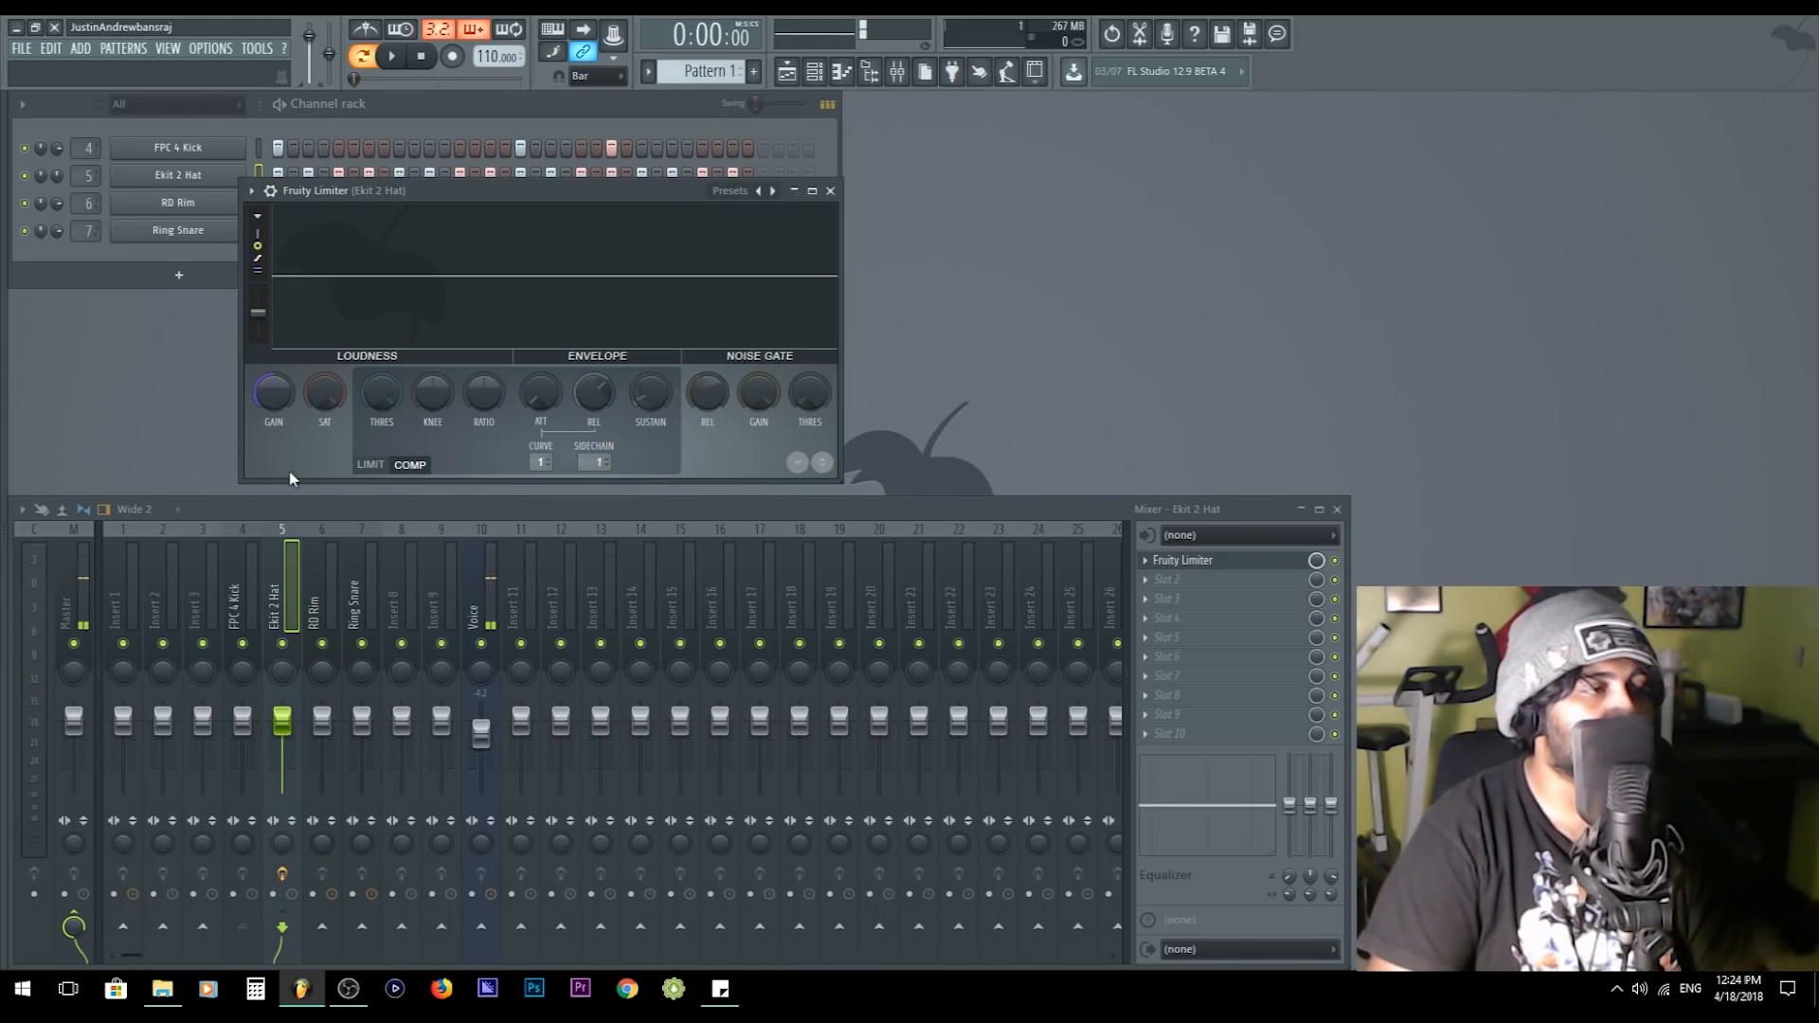
- Lower the hat compressor's threshold and play the beat briefly to check its response
{"action": "left_click_drag", "start_coordinate": [384, 391], "coordinate": [383, 429]}
{"action": "key", "text": "space"}
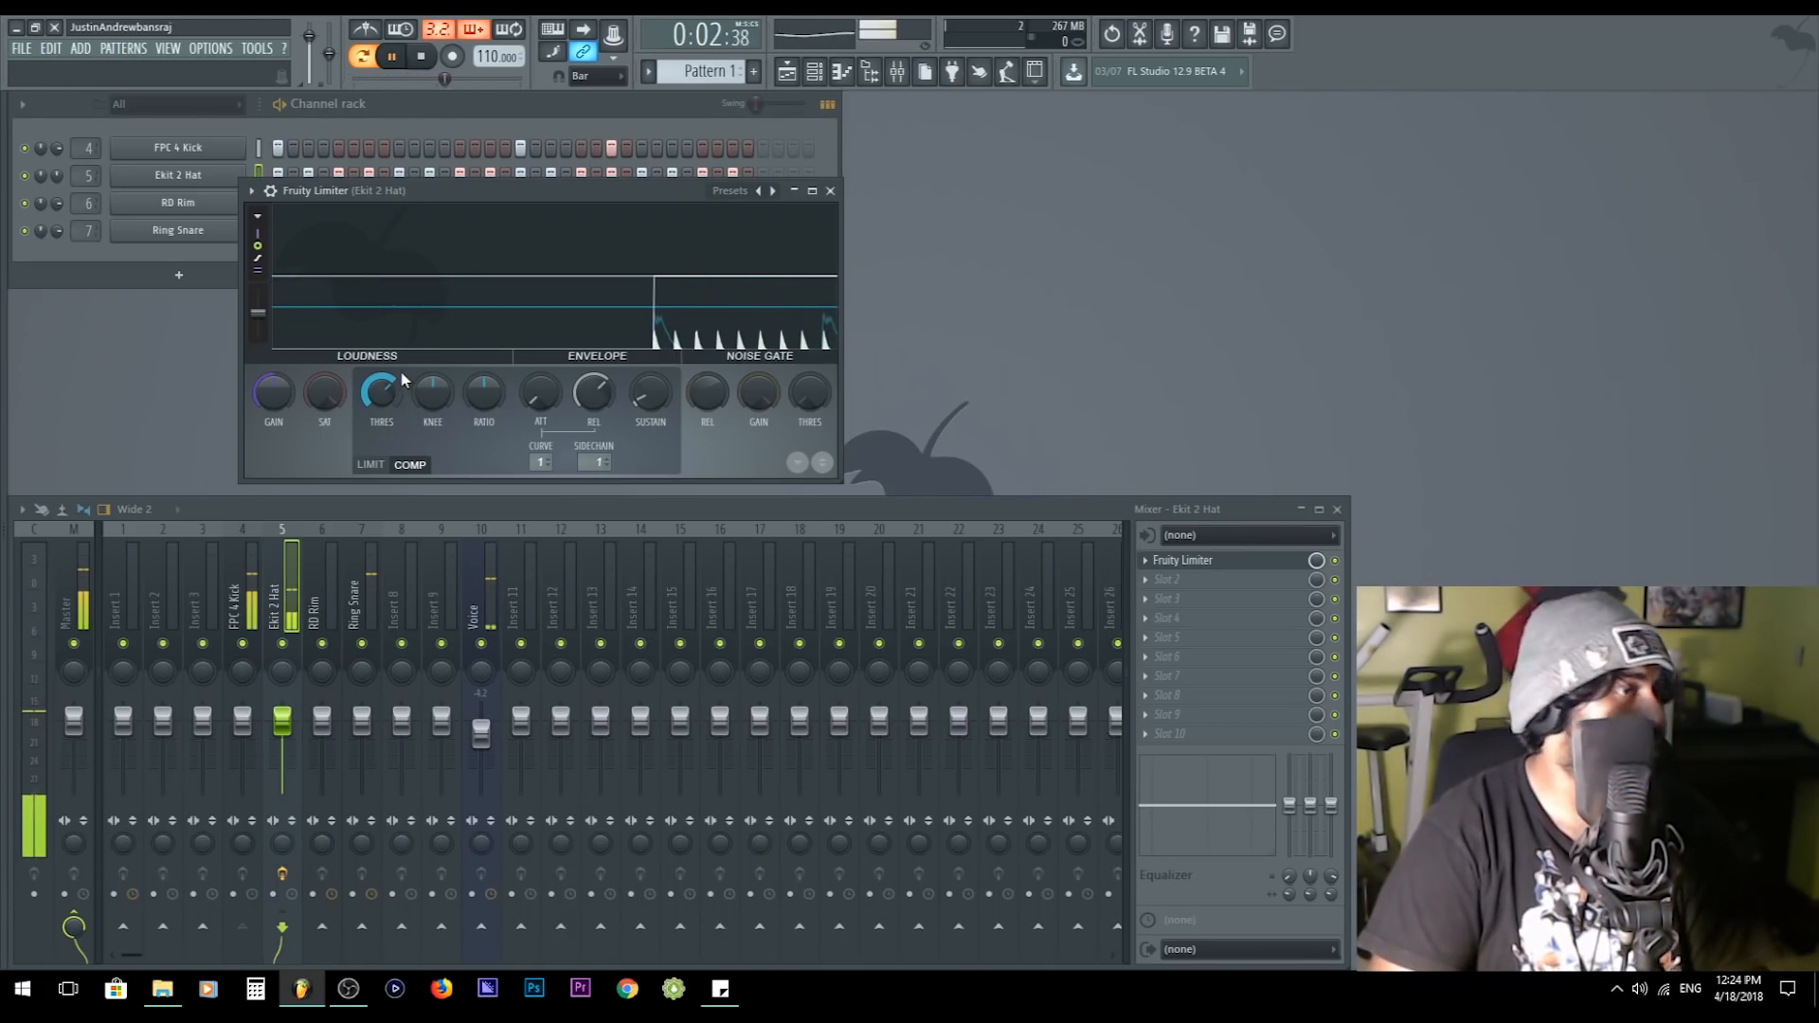
{"action": "key", "text": "space"}
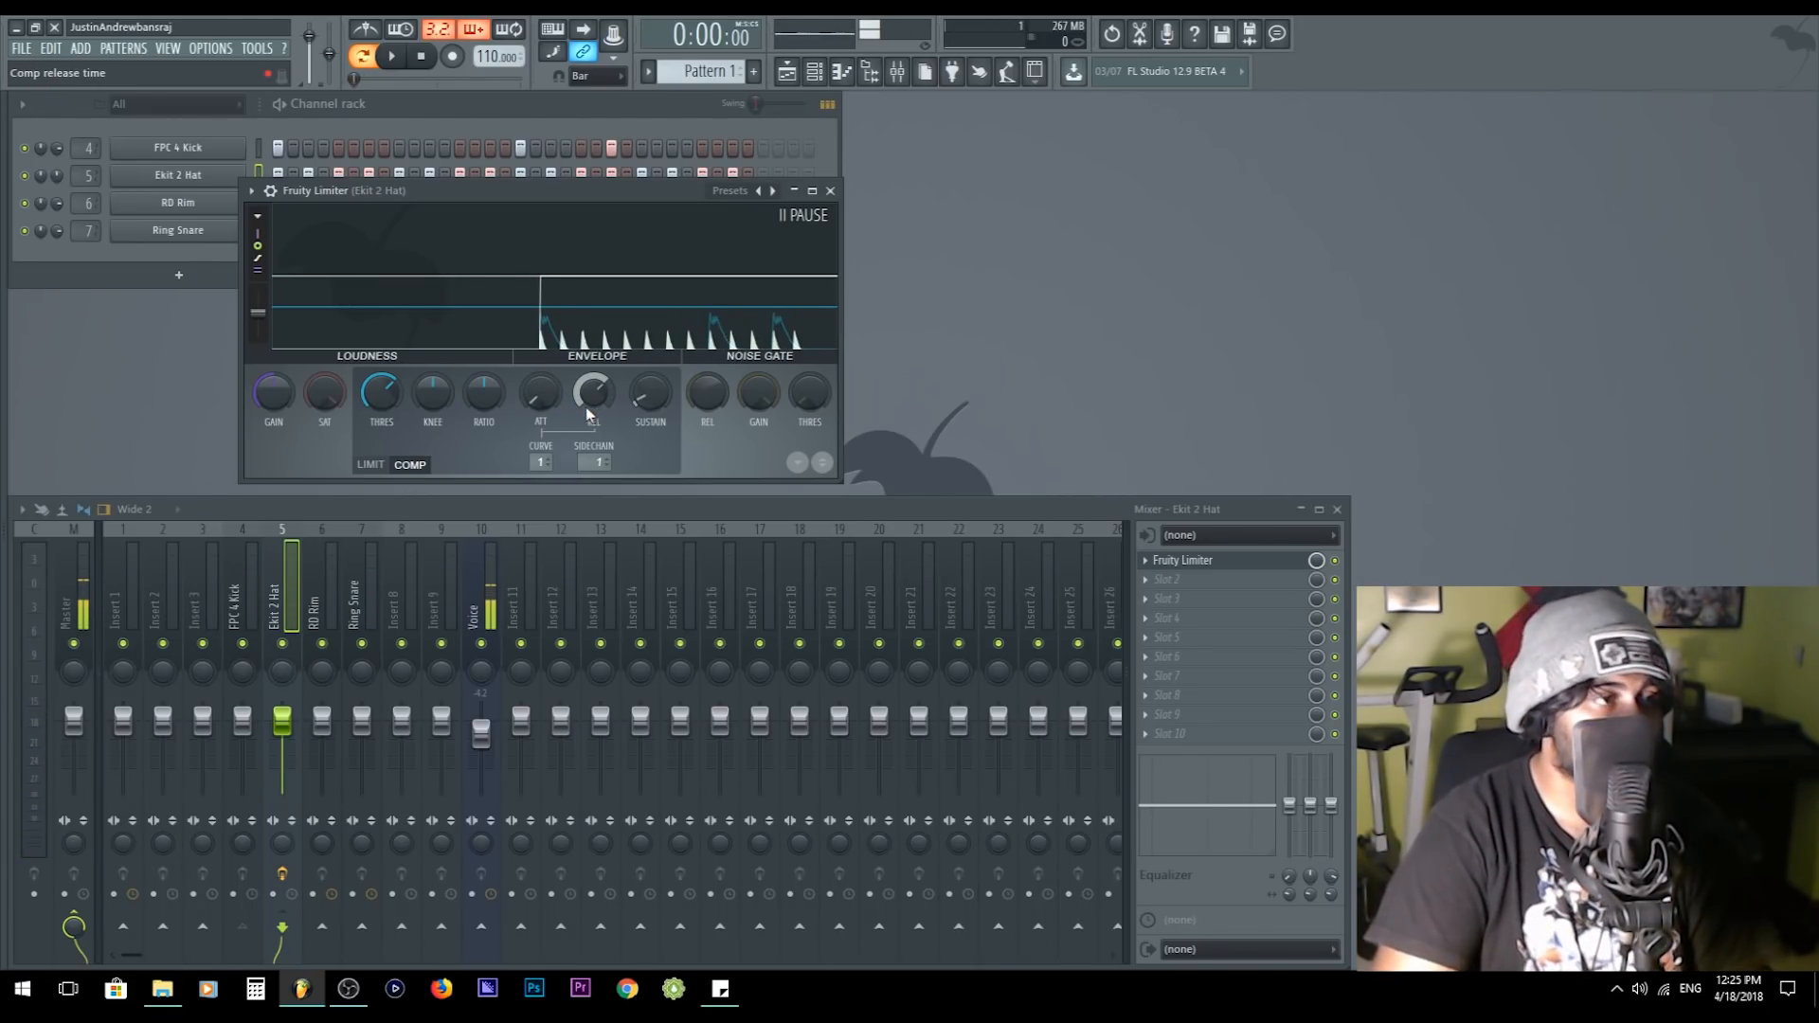
- Lower the hat compressor's threshold further, increase the knee, and turn the ratio down while auditioning the beat
{"action": "left_click_drag", "start_coordinate": [380, 392], "coordinate": [380, 435]}
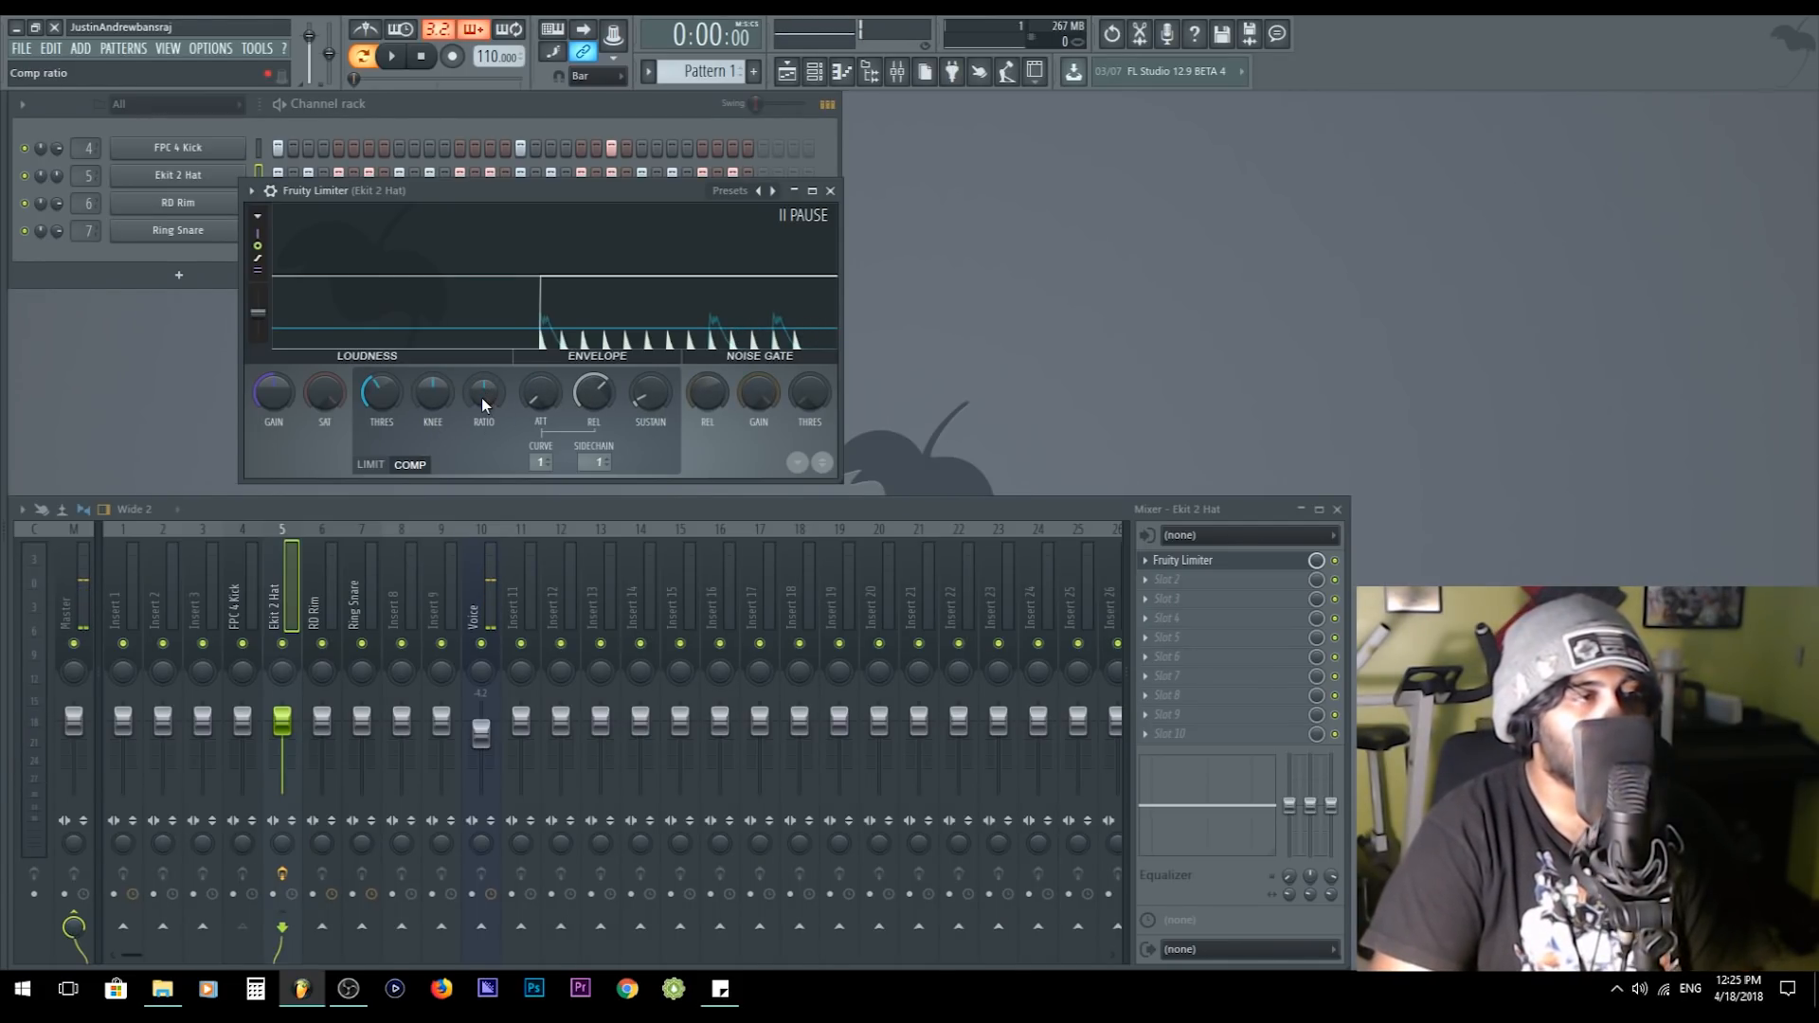
{"action": "mouse_move", "coordinate": [483, 384]}
{"action": "left_mouse_down"}
{"action": "mouse_move", "coordinate": [483, 332]}
{"action": "mouse_move", "coordinate": [484, 362]}
{"action": "mouse_move", "coordinate": [451, 375]}
{"action": "left_mouse_up"}
{"action": "key", "text": "space"}
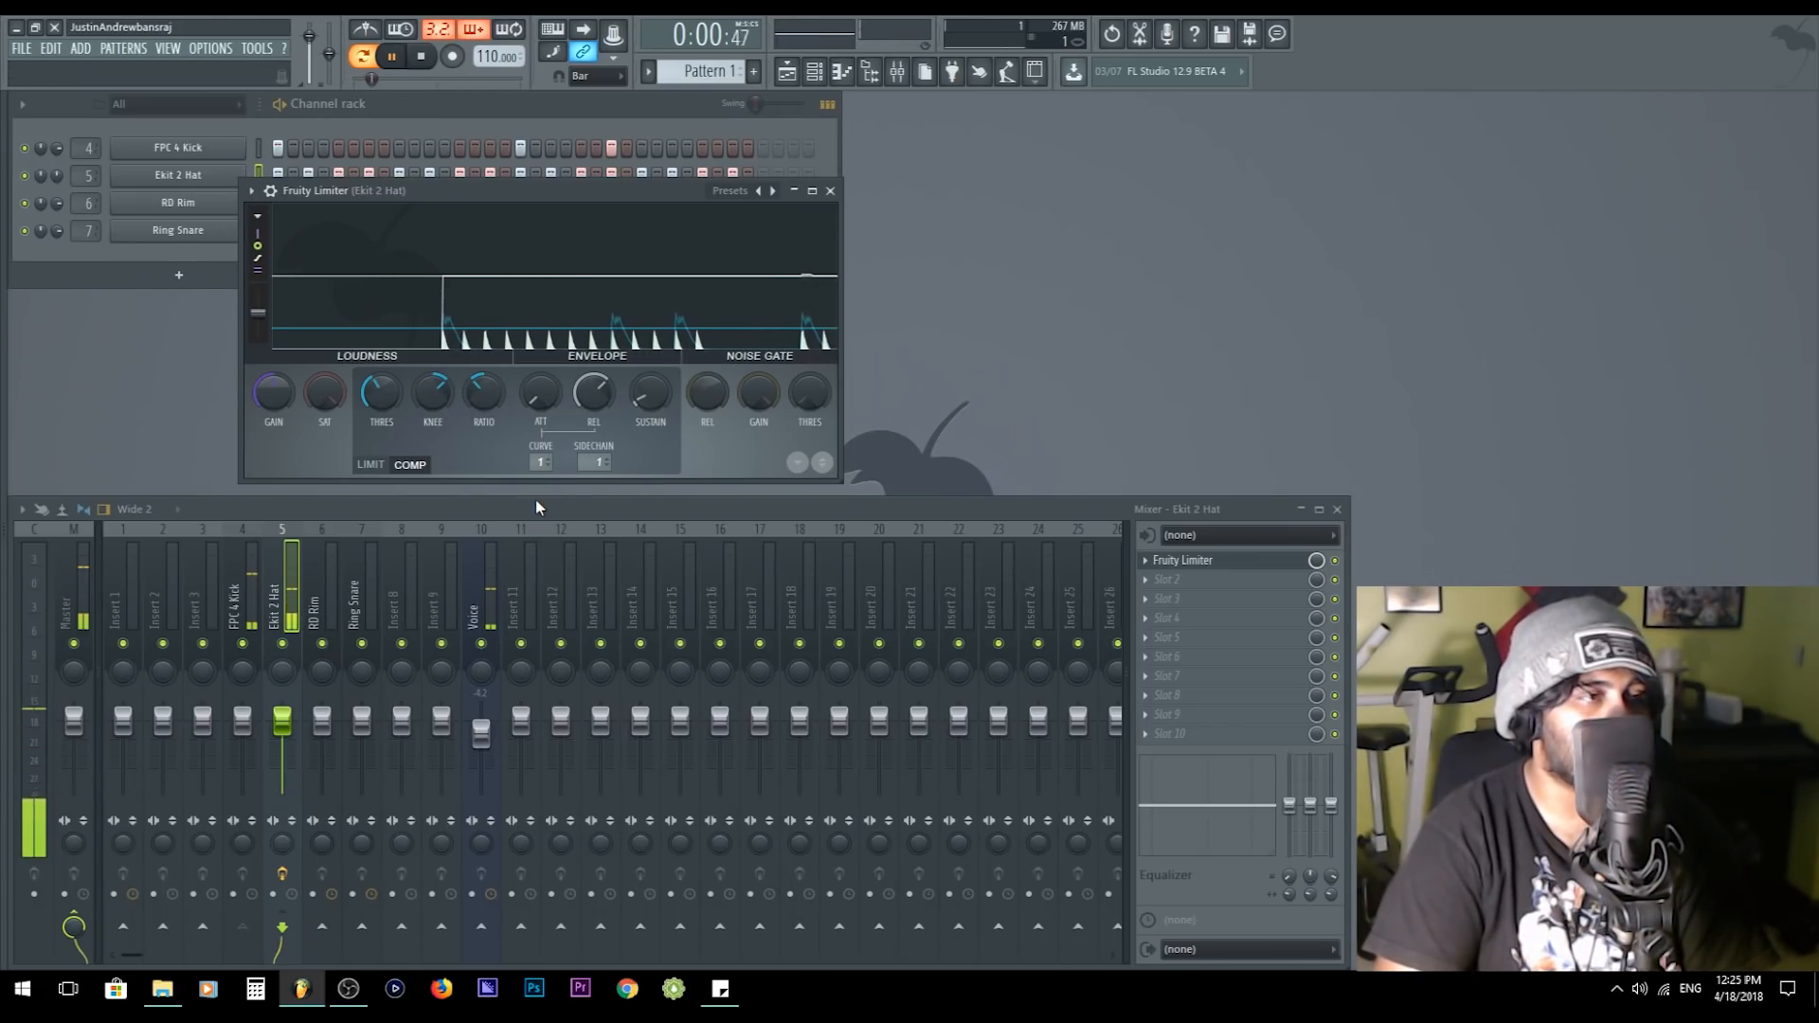
{"action": "left_click_drag", "start_coordinate": [483, 394], "coordinate": [391, 394]}
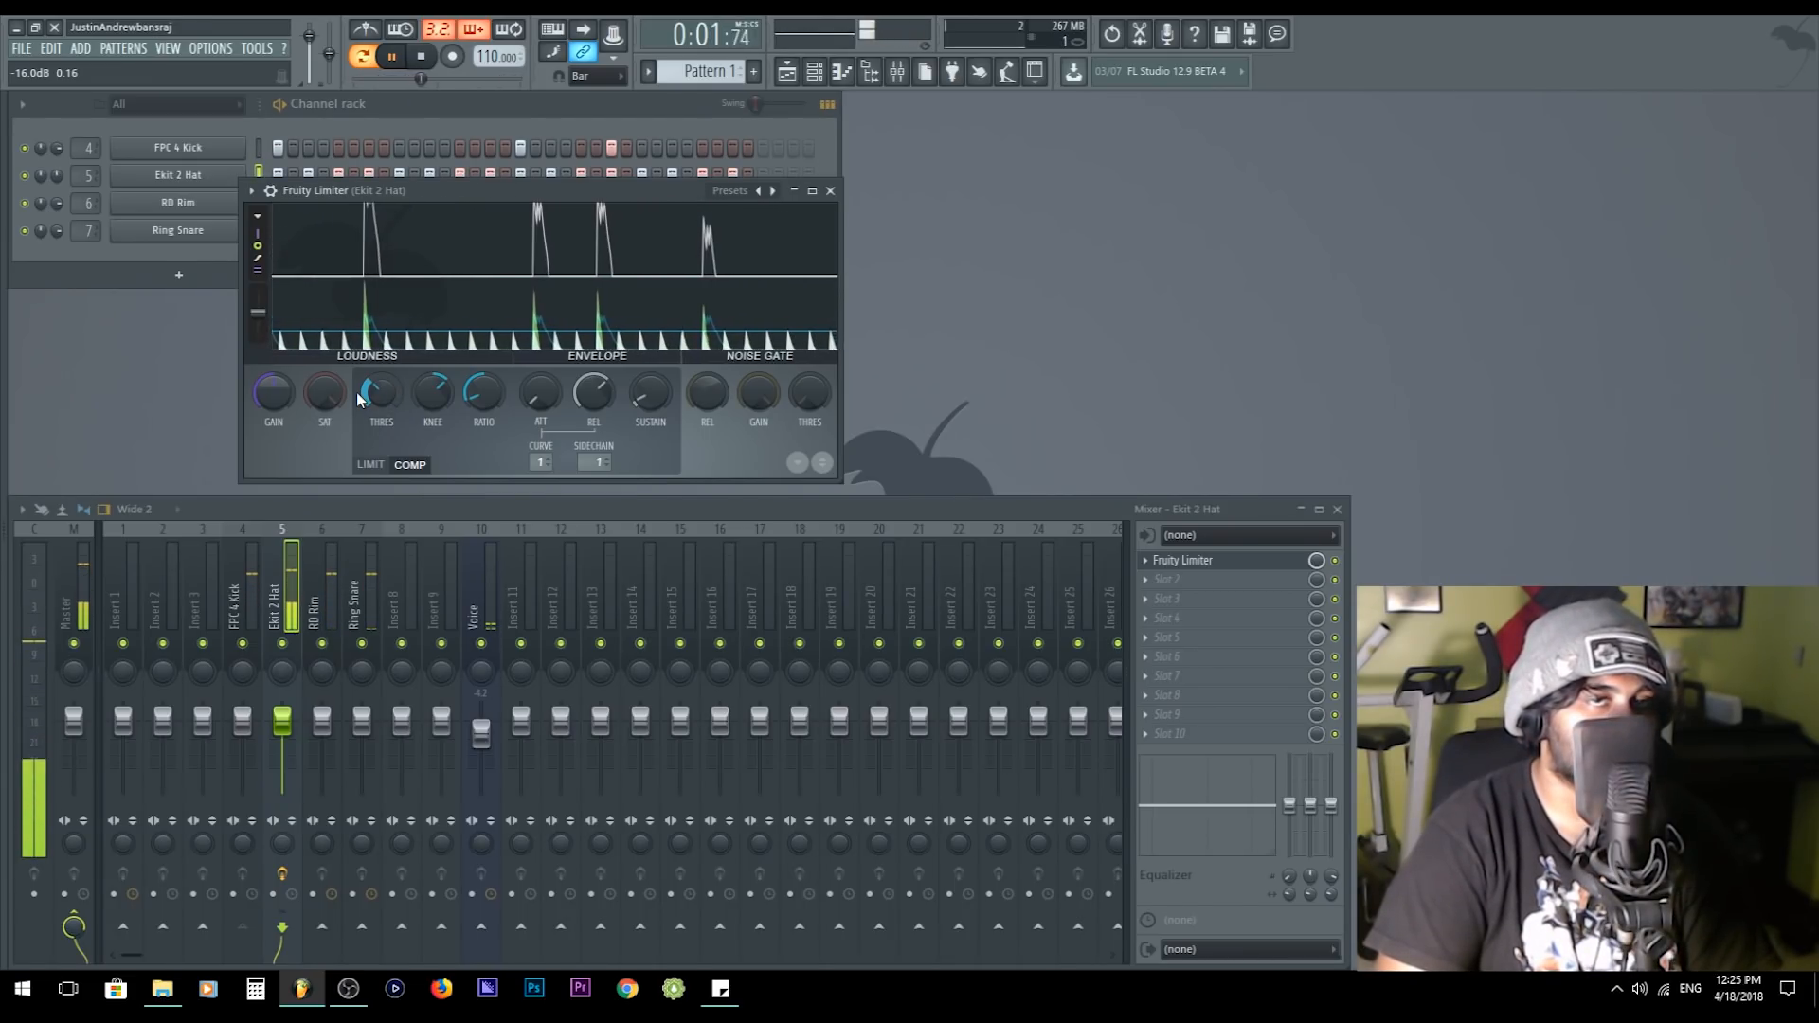
{"action": "key", "text": "space"}
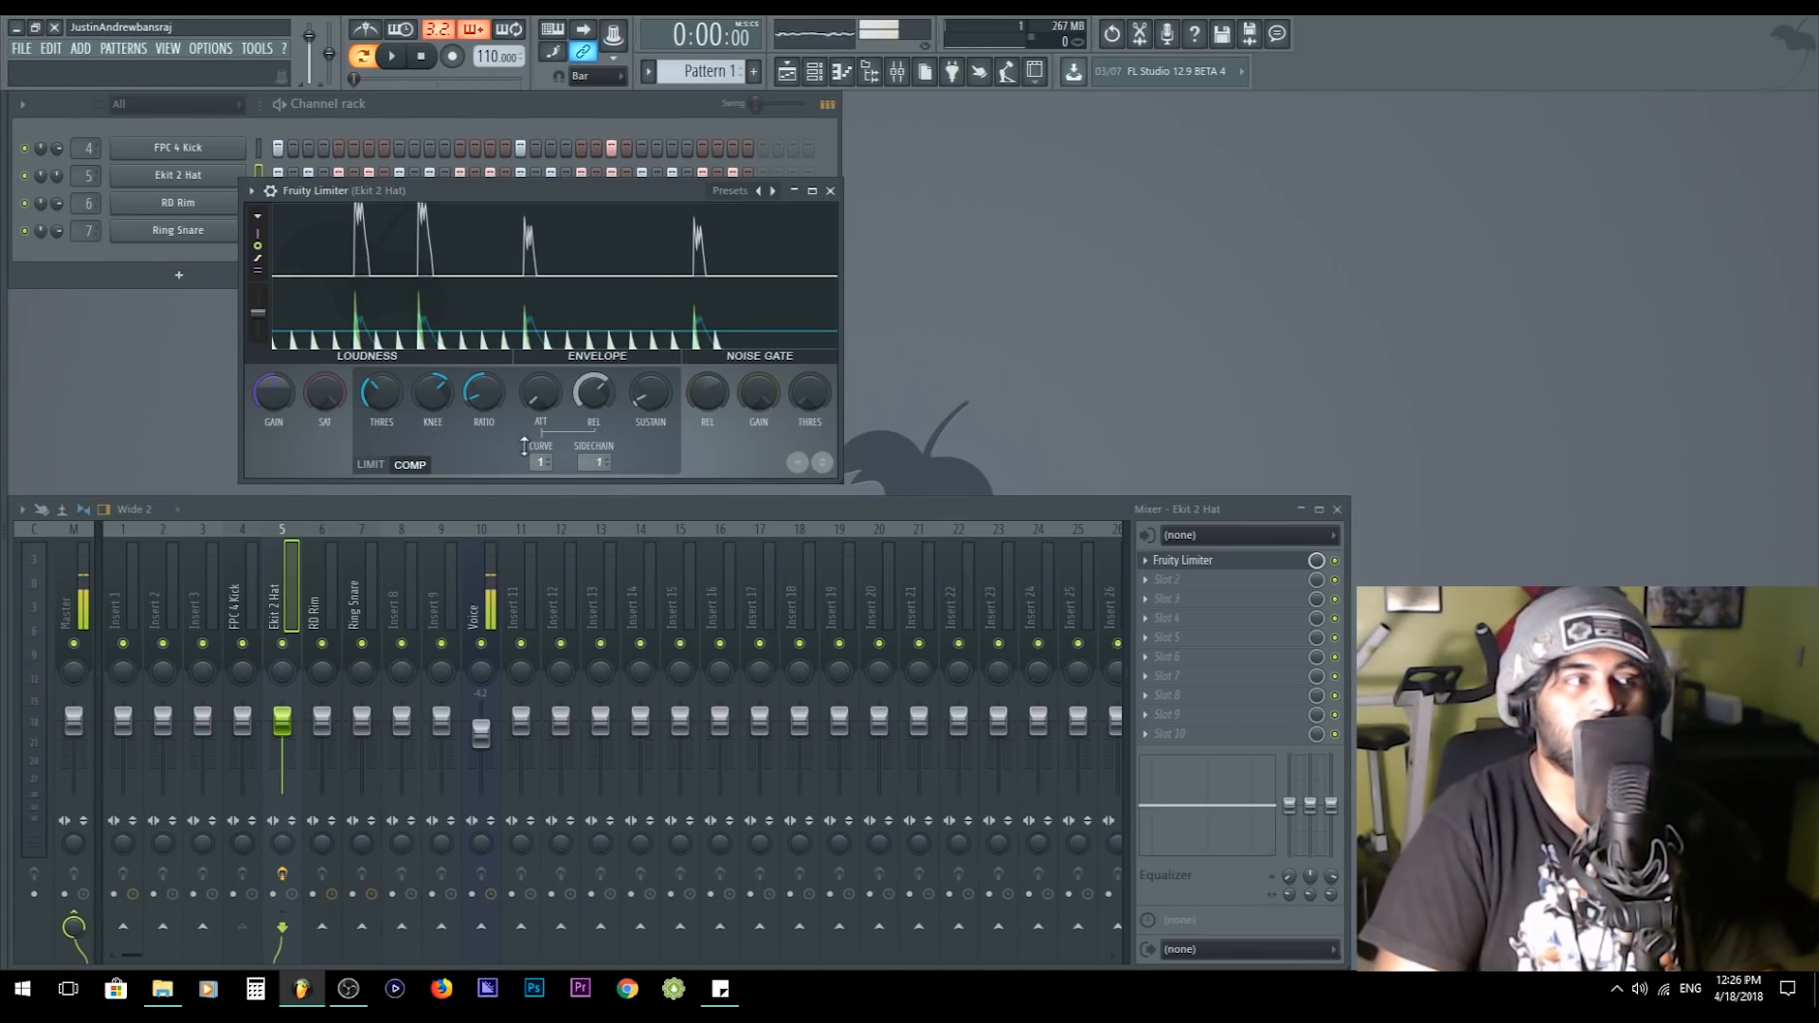
- Play and stop the beat repeatedly while raising the threshold slightly, and move the limiter window down
{"action": "key", "text": "space"}
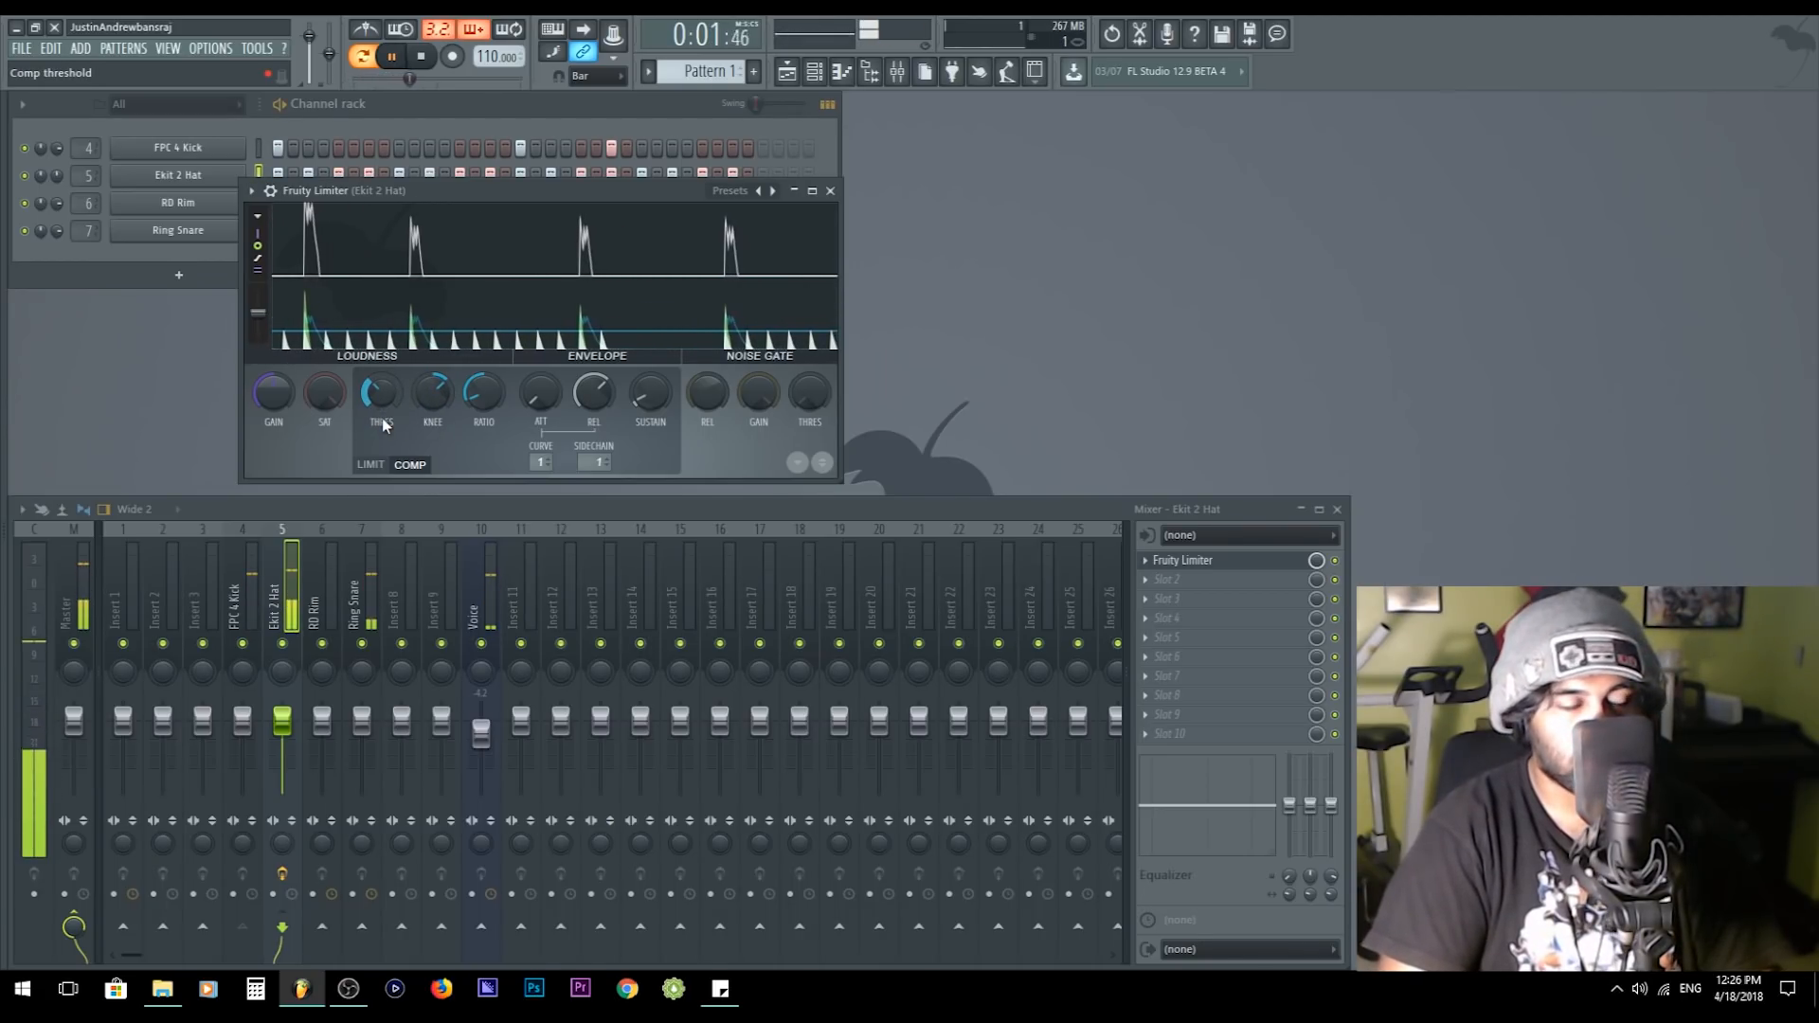
{"action": "key", "text": "space"}
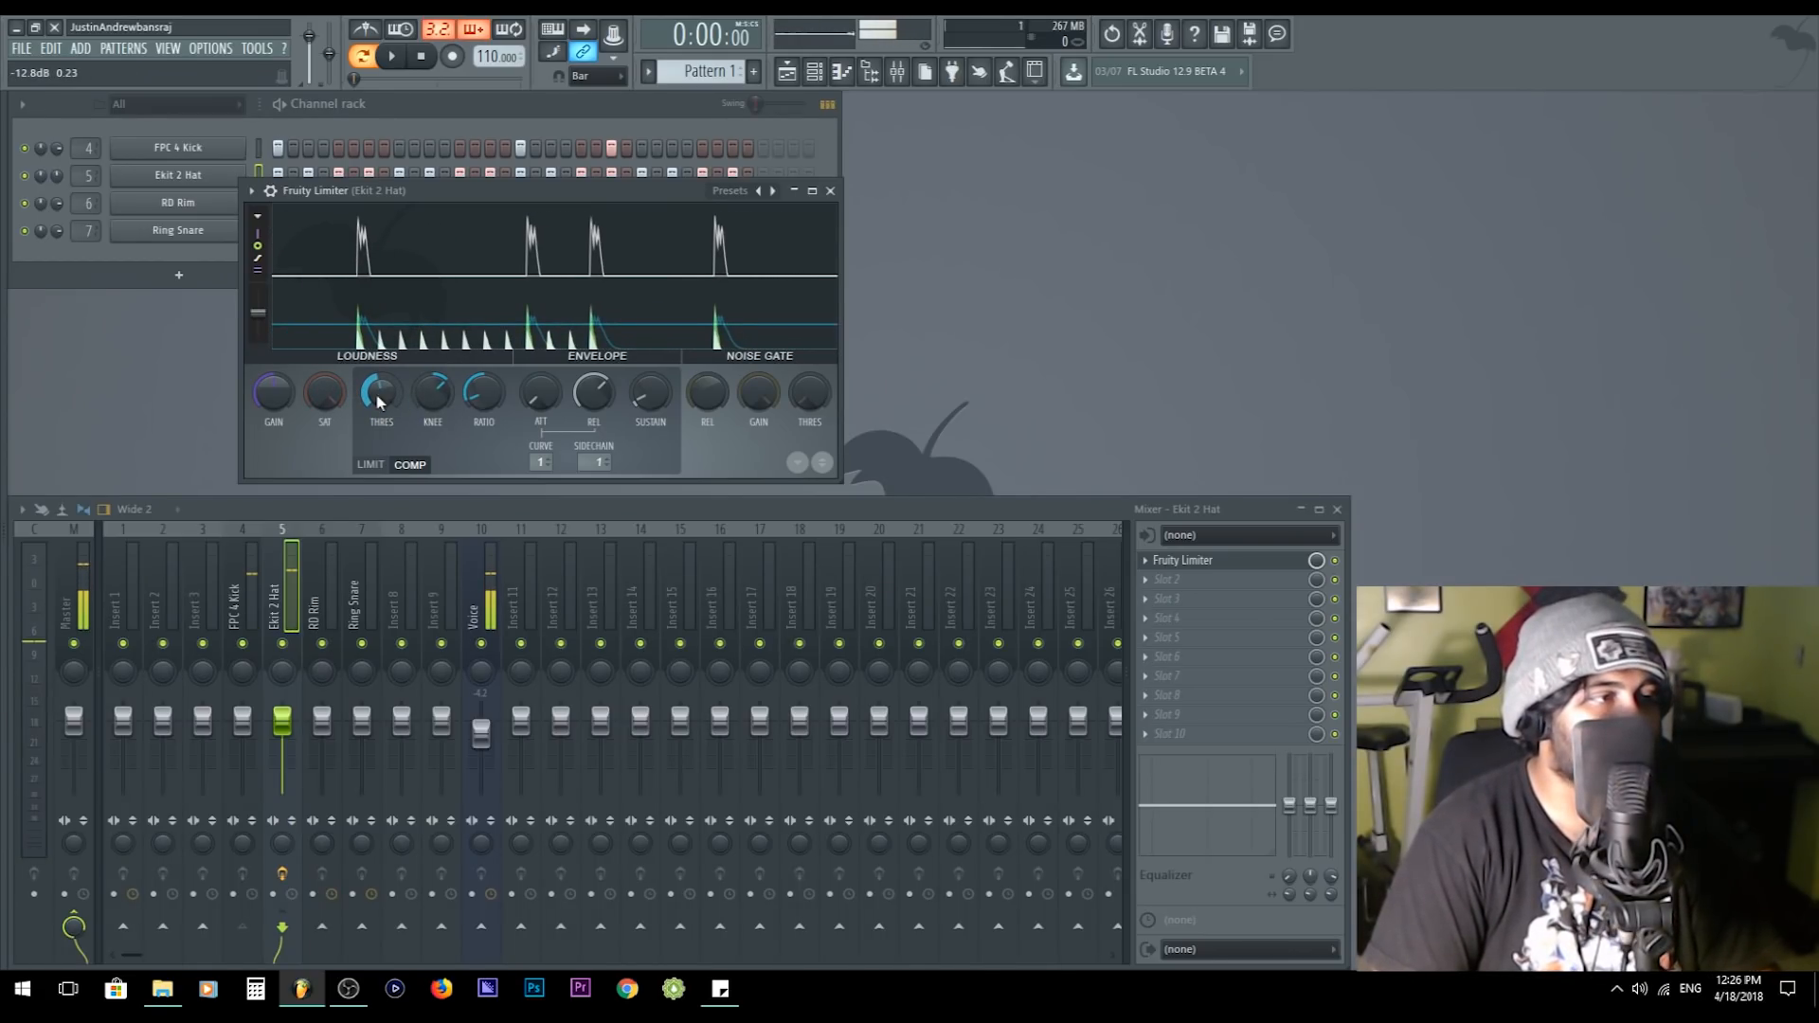
{"action": "key", "text": "space"}
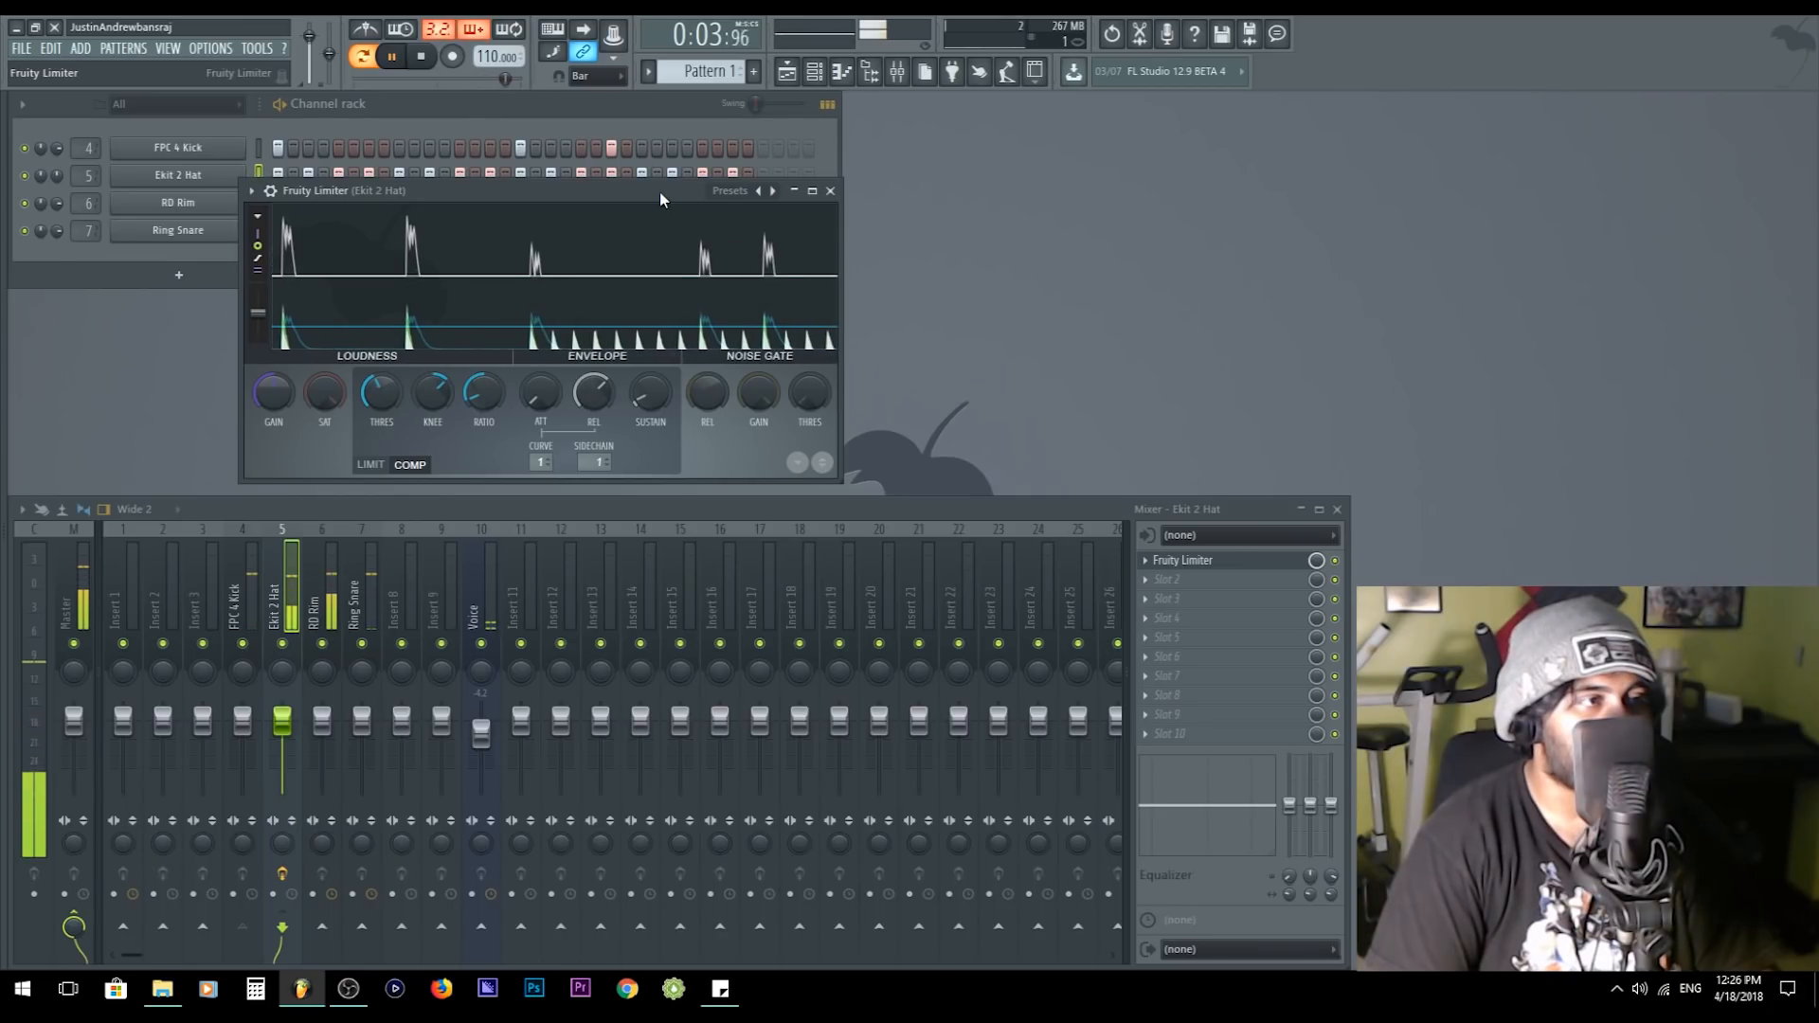
{"action": "left_click_drag", "start_coordinate": [660, 192], "coordinate": [674, 224]}
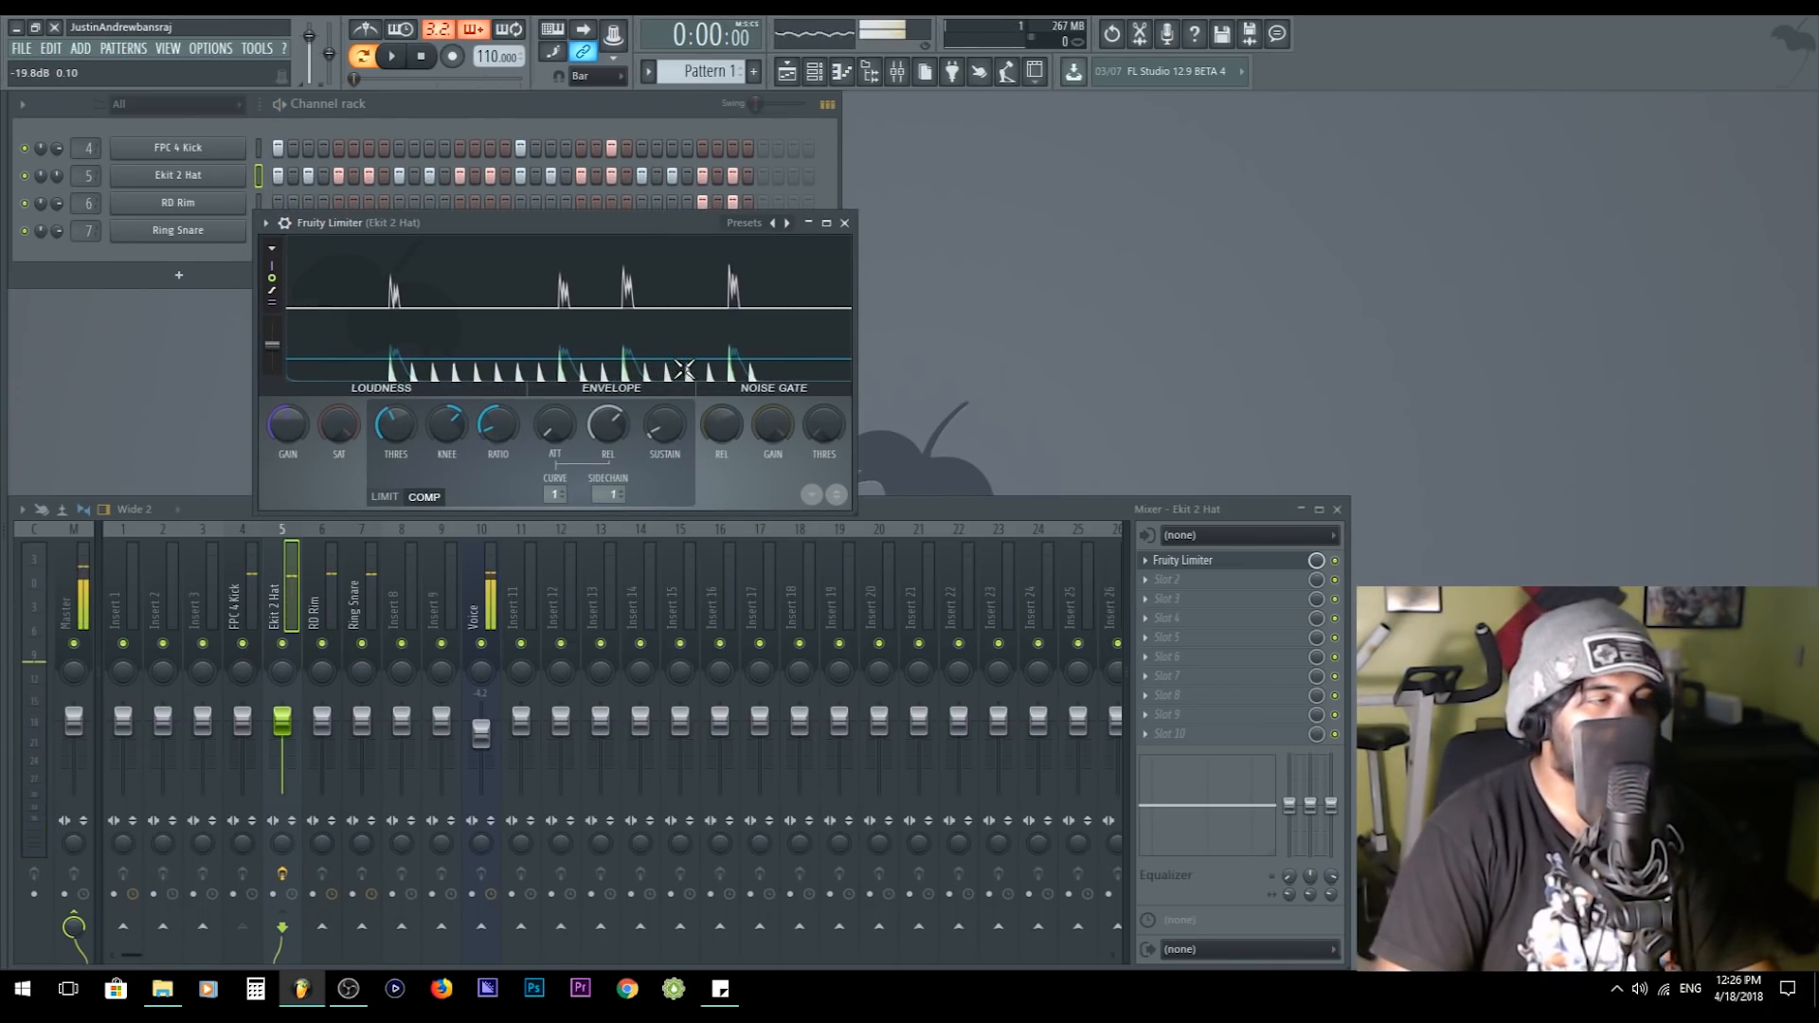
{"action": "key", "text": "space"}
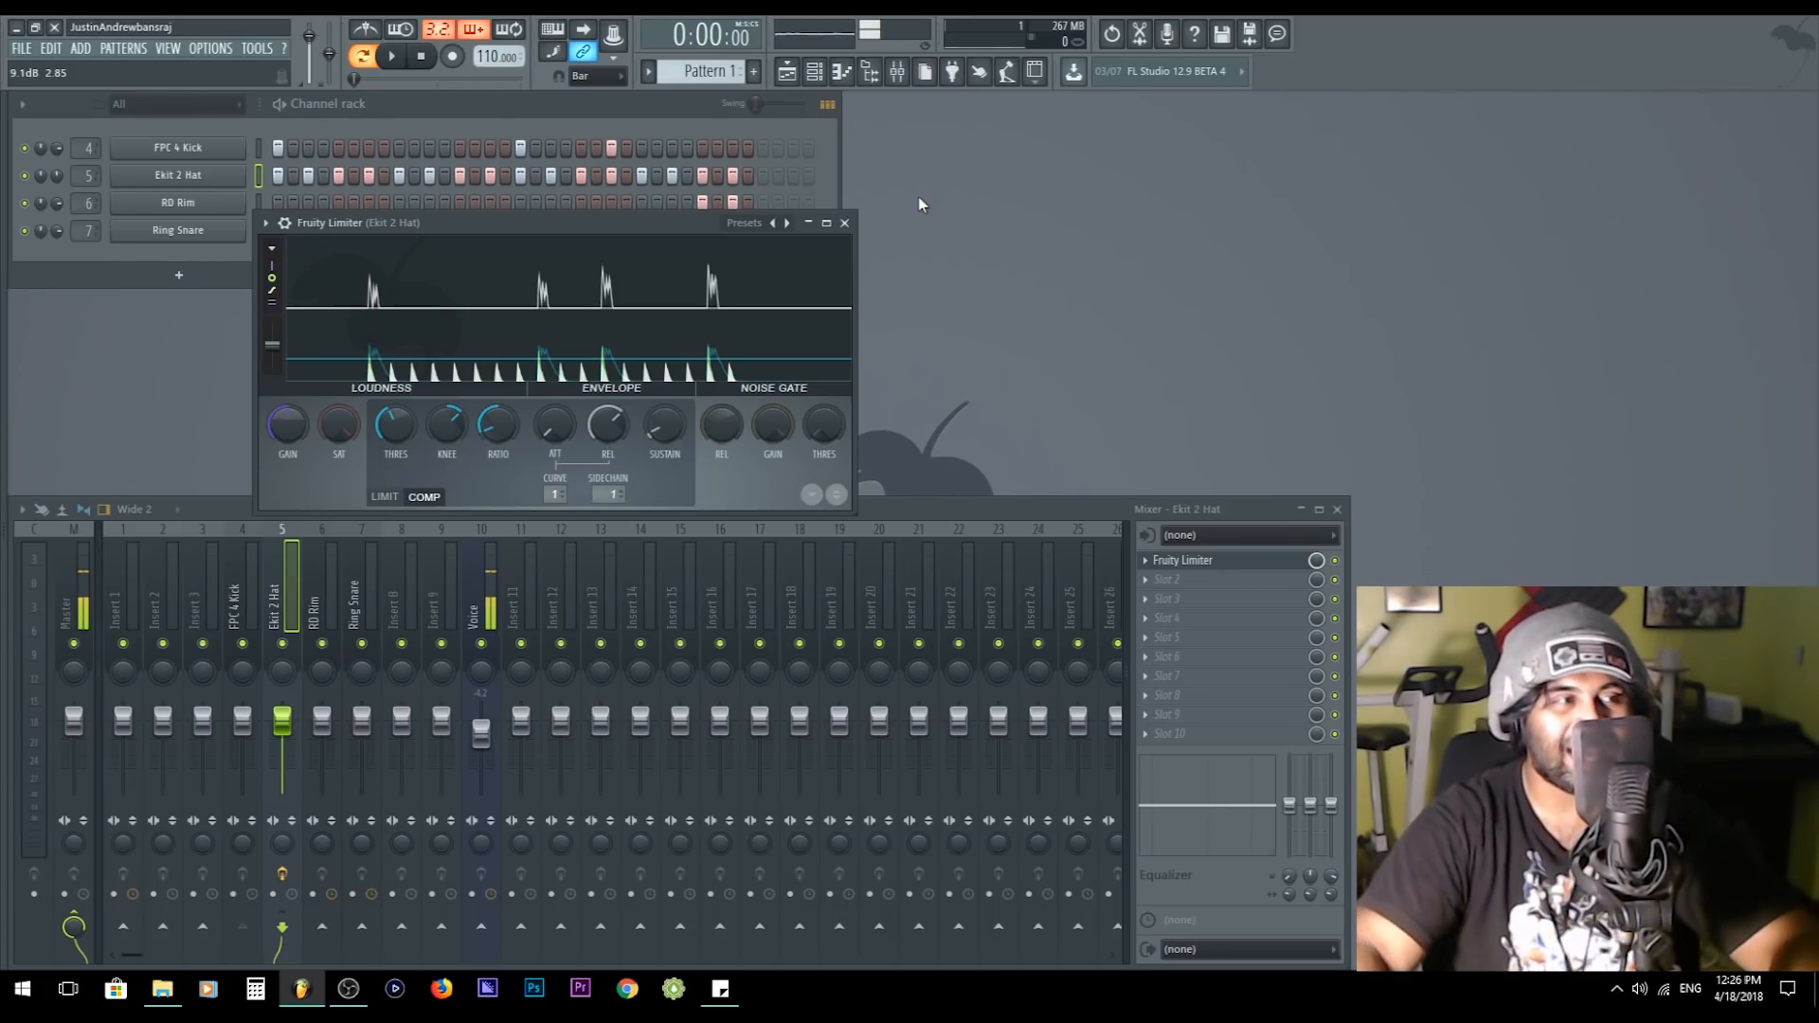
- Play the beat, mute the FPC 4 Kick channel to compare the hat's sidechain response, and stop playback
{"action": "left_click", "coordinate": [391, 56]}
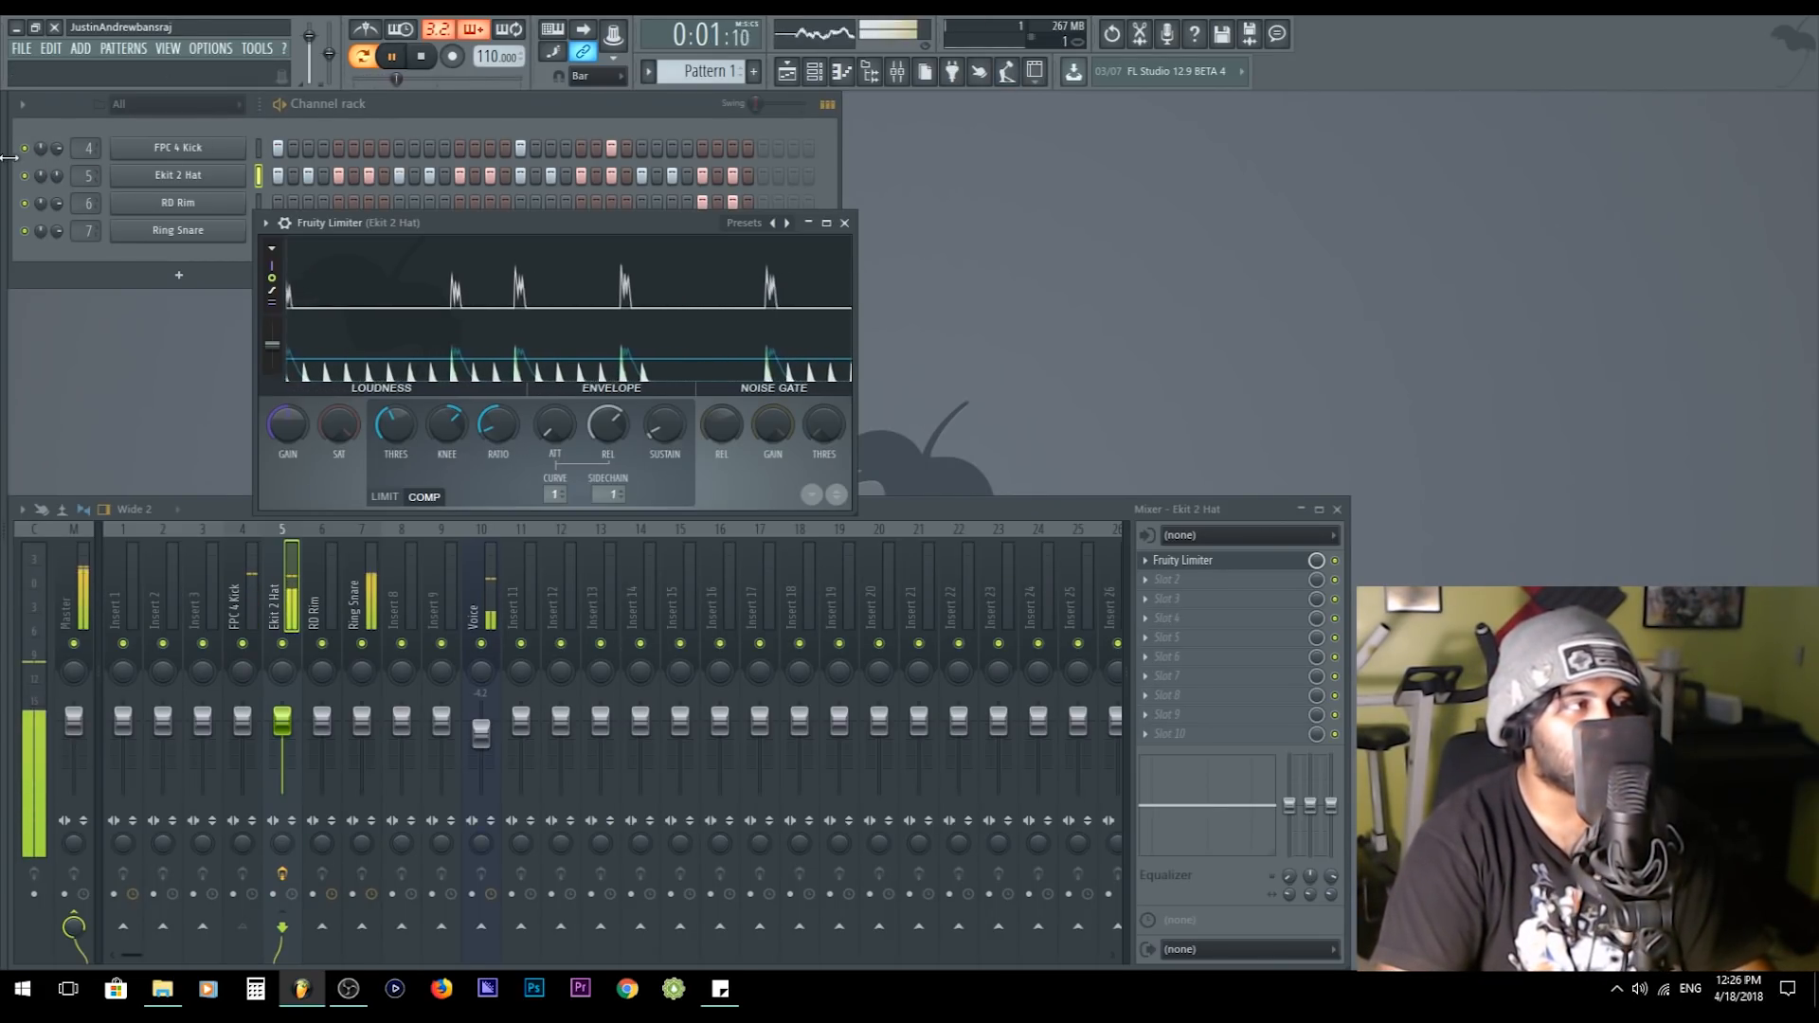
{"action": "left_click", "coordinate": [151, 119]}
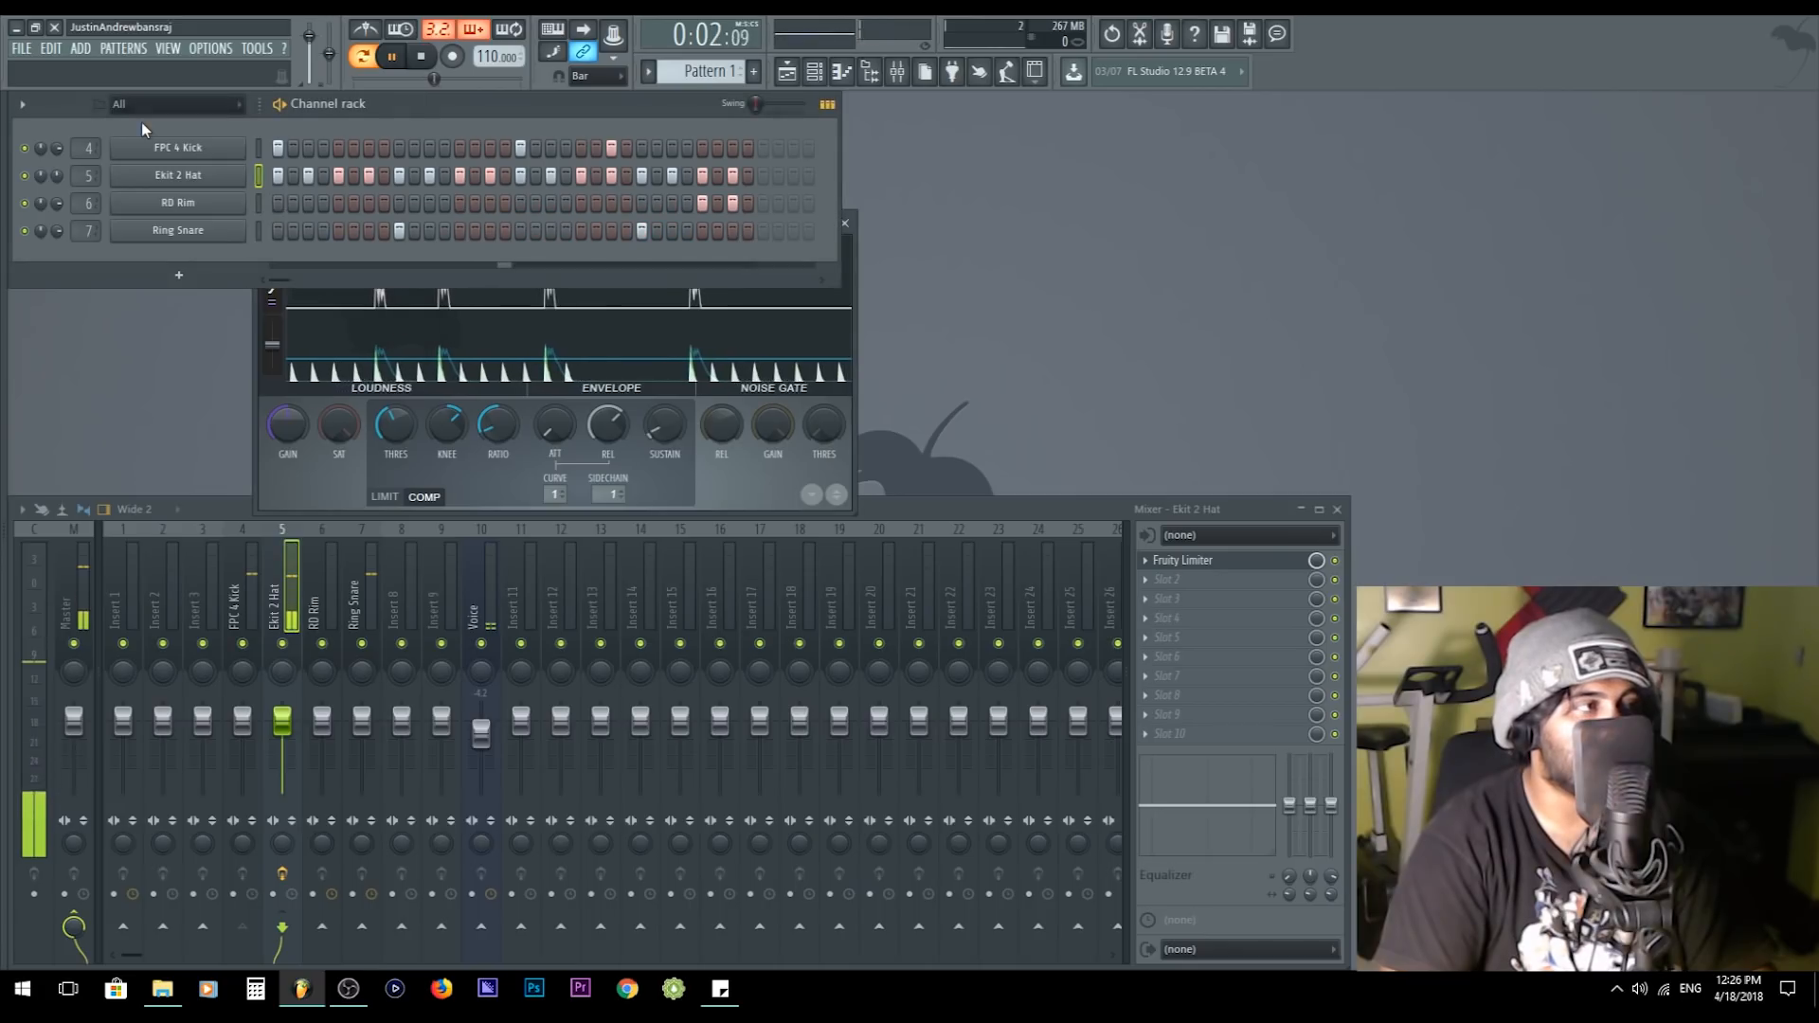
{"action": "left_click", "coordinate": [25, 148]}
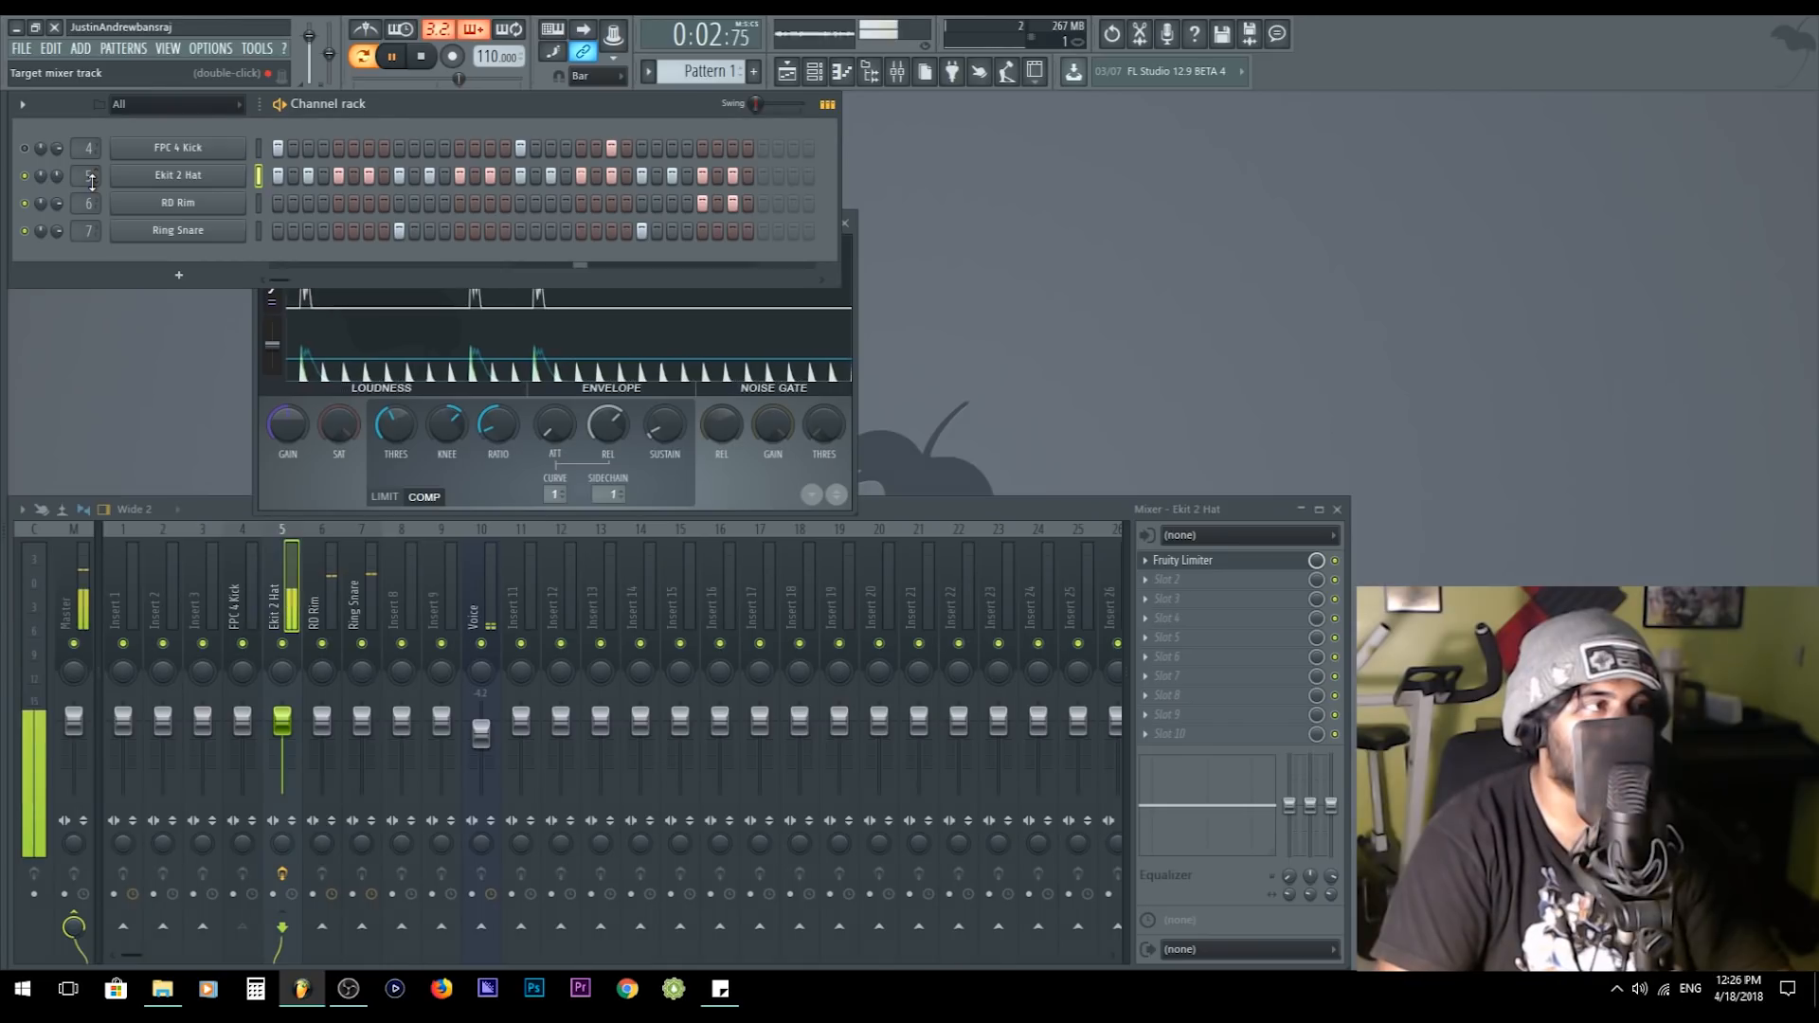
{"action": "key", "text": "space"}
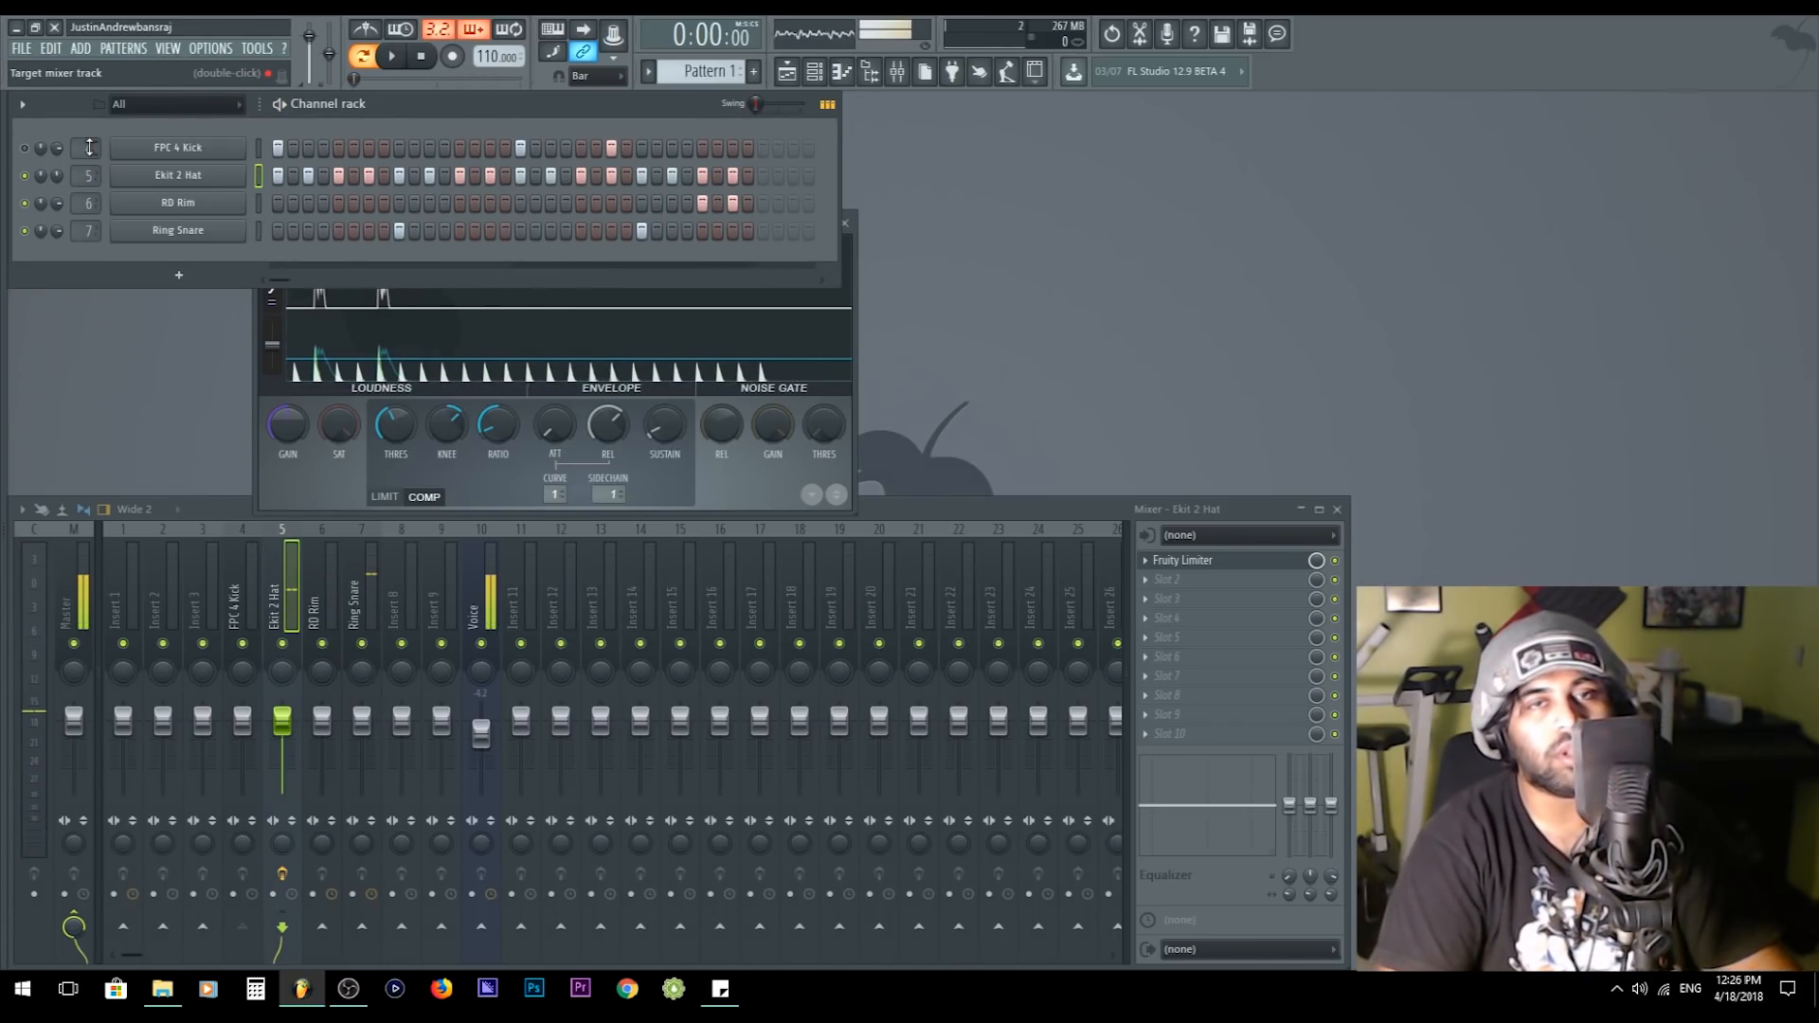